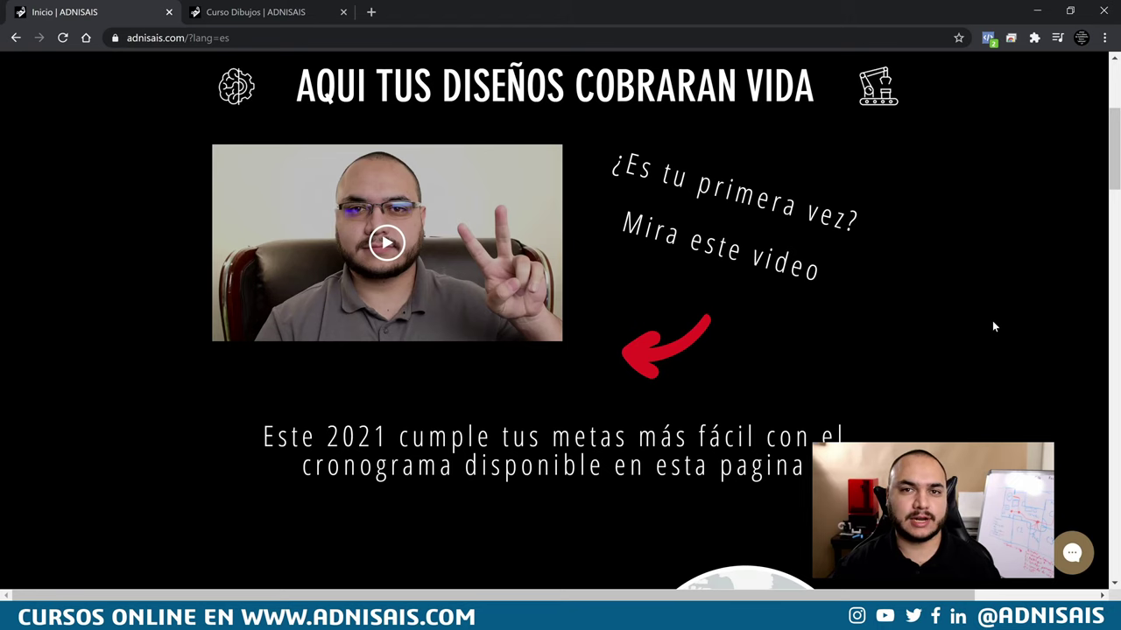
- Scroll down through the ADNISAIS Inicio page
{"action": "scroll", "coordinate": [967, 331], "scroll_direction": "down", "scroll_amount": 3}
{"action": "scroll", "coordinate": [966, 331], "scroll_direction": "down", "scroll_amount": 1}
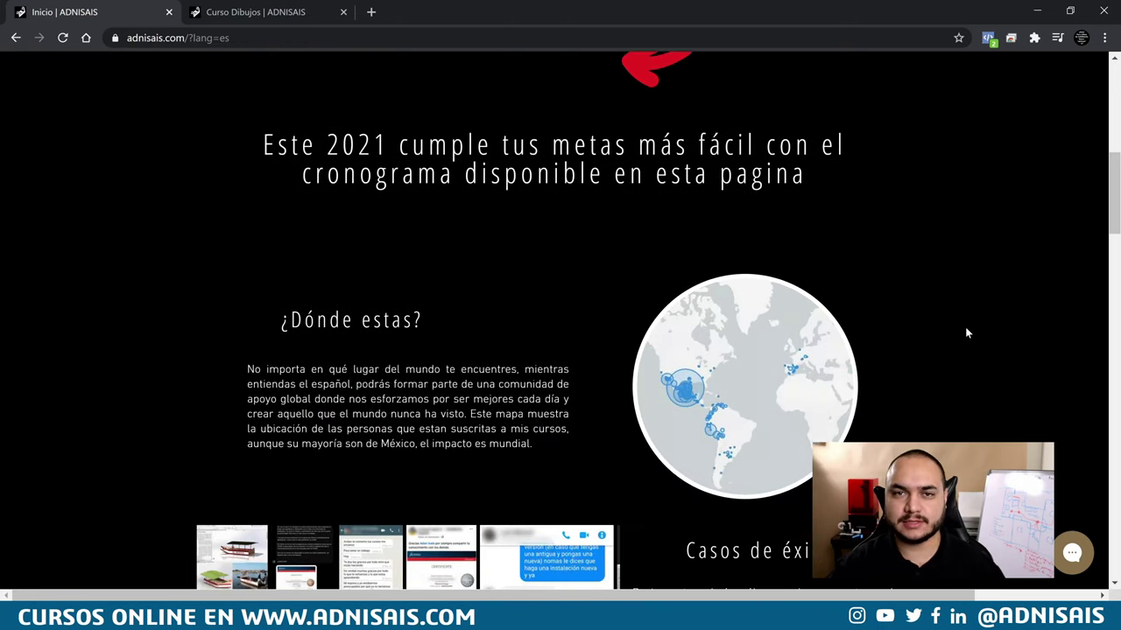
{"action": "scroll", "coordinate": [965, 337], "scroll_direction": "down", "scroll_amount": 1}
{"action": "scroll", "coordinate": [960, 337], "scroll_direction": "down", "scroll_amount": 1}
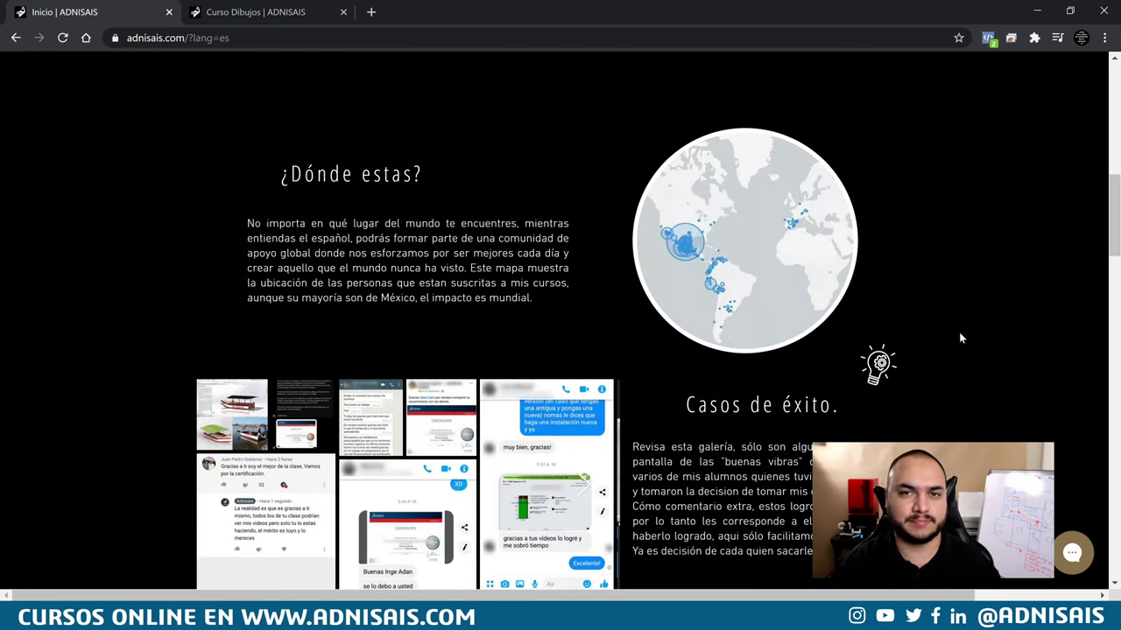
{"action": "scroll", "coordinate": [960, 338], "scroll_direction": "down", "scroll_amount": 1}
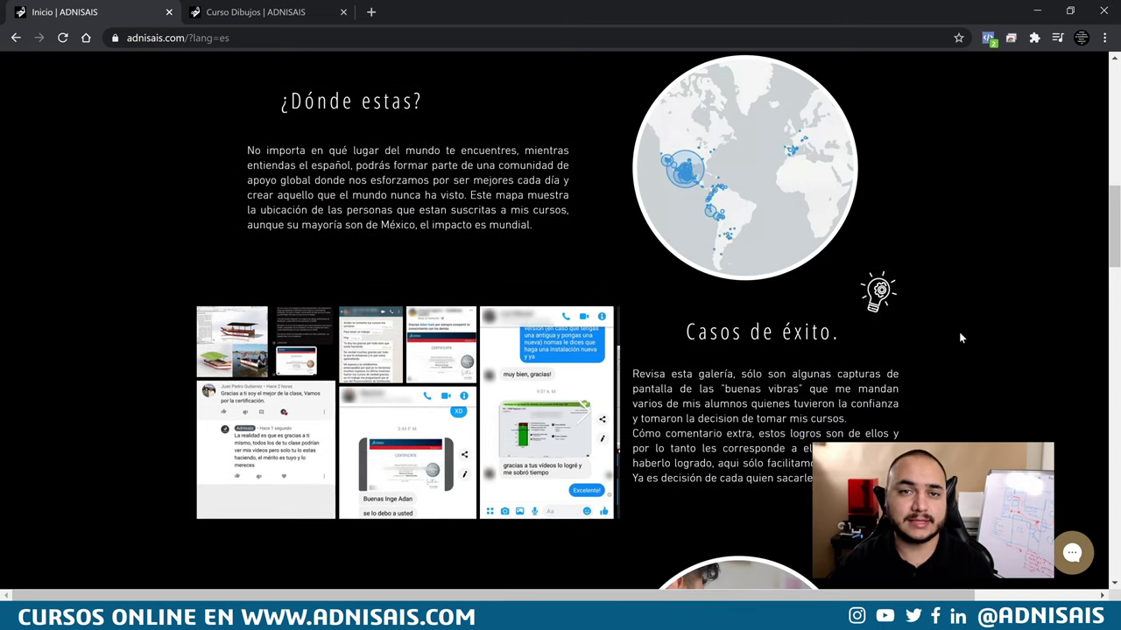
- Switch to the Curso Dibujos page and scroll down to its lesson list
{"action": "key", "text": "ctrl+Tab"}
{"action": "scroll", "coordinate": [960, 331], "scroll_direction": "down", "scroll_amount": 1}
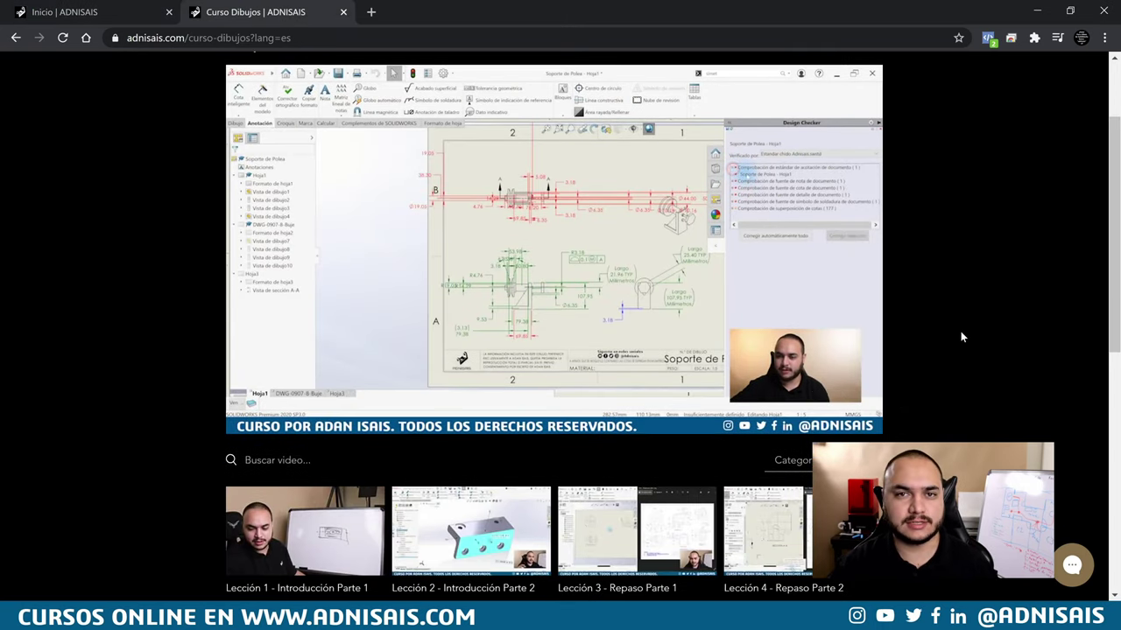
{"action": "scroll", "coordinate": [960, 335], "scroll_direction": "down", "scroll_amount": 1}
{"action": "scroll", "coordinate": [960, 335], "scroll_direction": "down", "scroll_amount": 1}
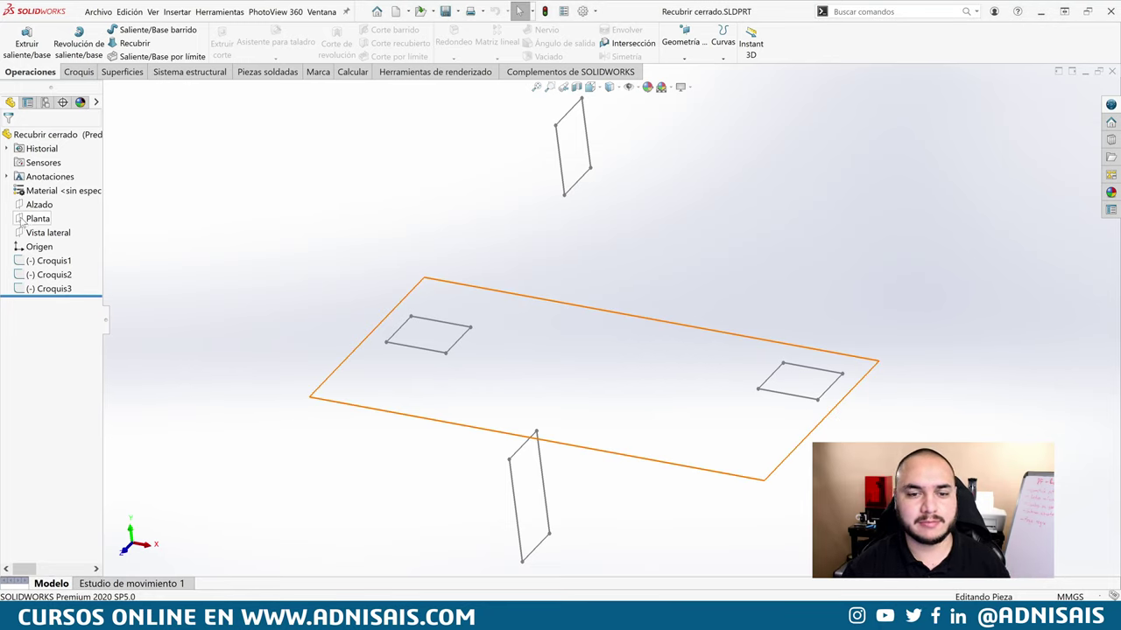
- Create offset plane Plano1 above the Planta plane
{"action": "left_click", "coordinate": [28, 218]}
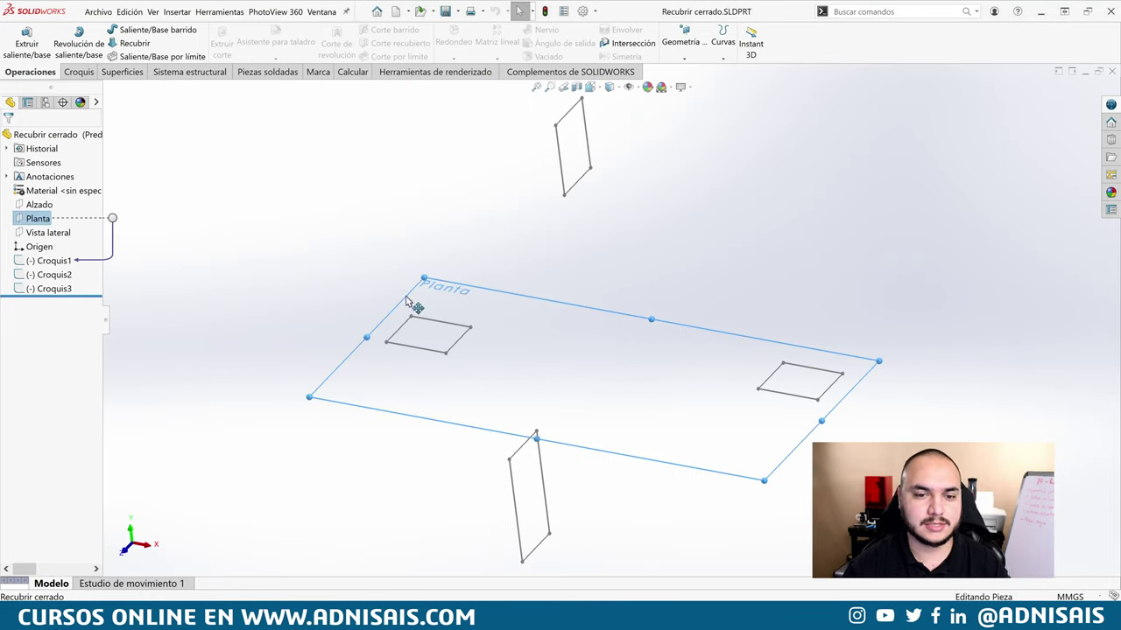
{"action": "left_click_drag", "start_coordinate": [407, 300], "coordinate": [413, 255], "text": "ctrl"}
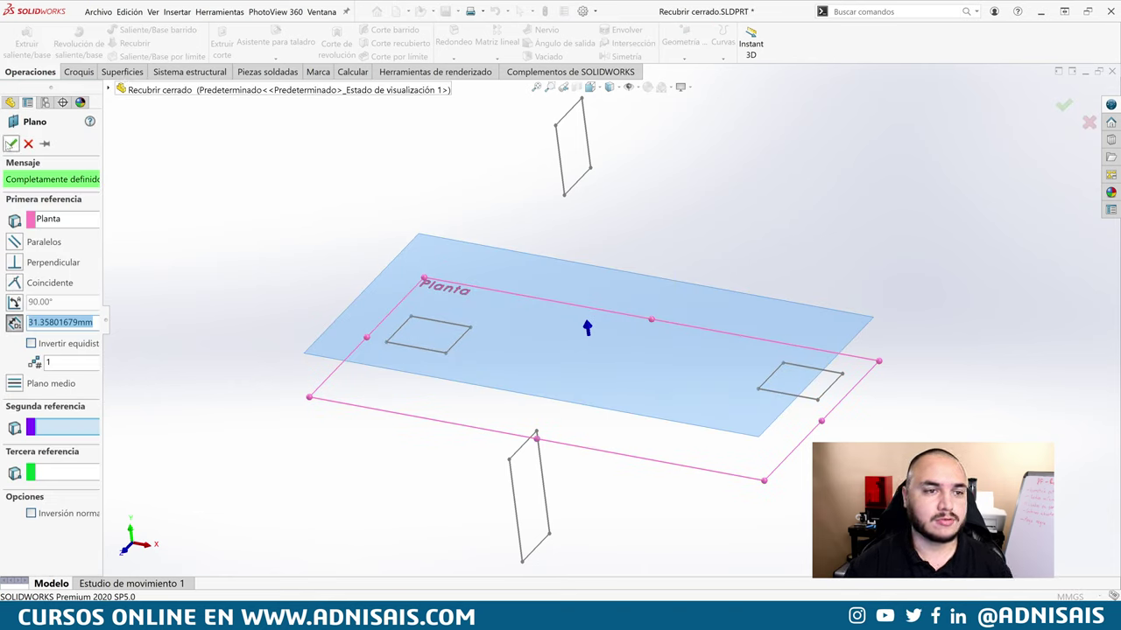
{"action": "left_click", "coordinate": [10, 143]}
- Sketch a single point on Plano1 as Croquis4
{"action": "left_click", "coordinate": [78, 72]}
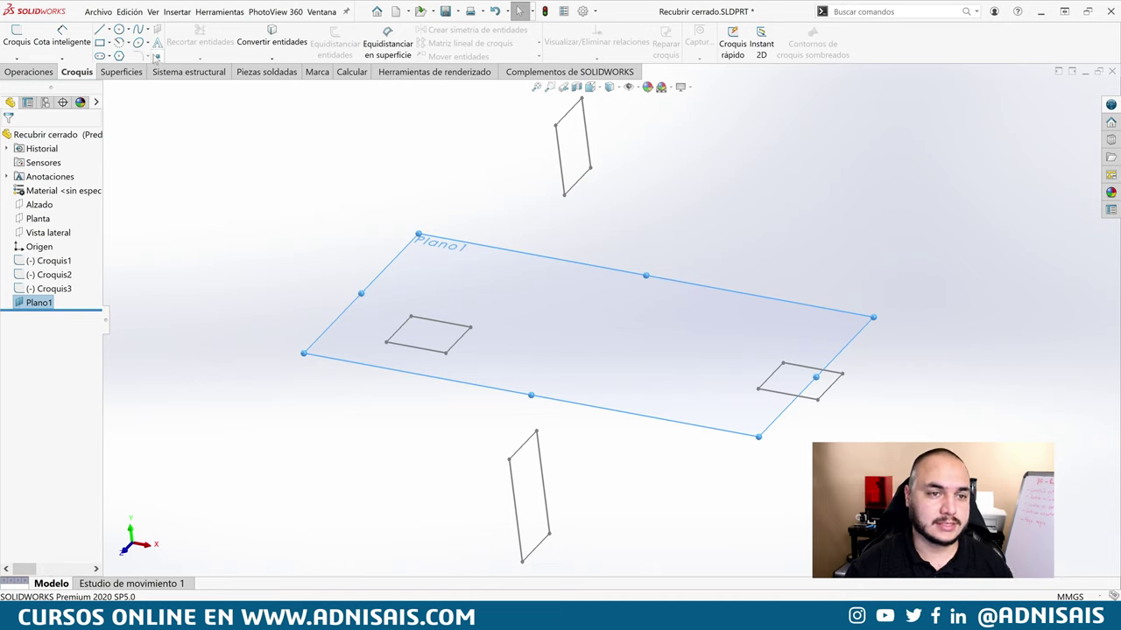
{"action": "left_click", "coordinate": [18, 40]}
{"action": "left_click", "coordinate": [431, 305]}
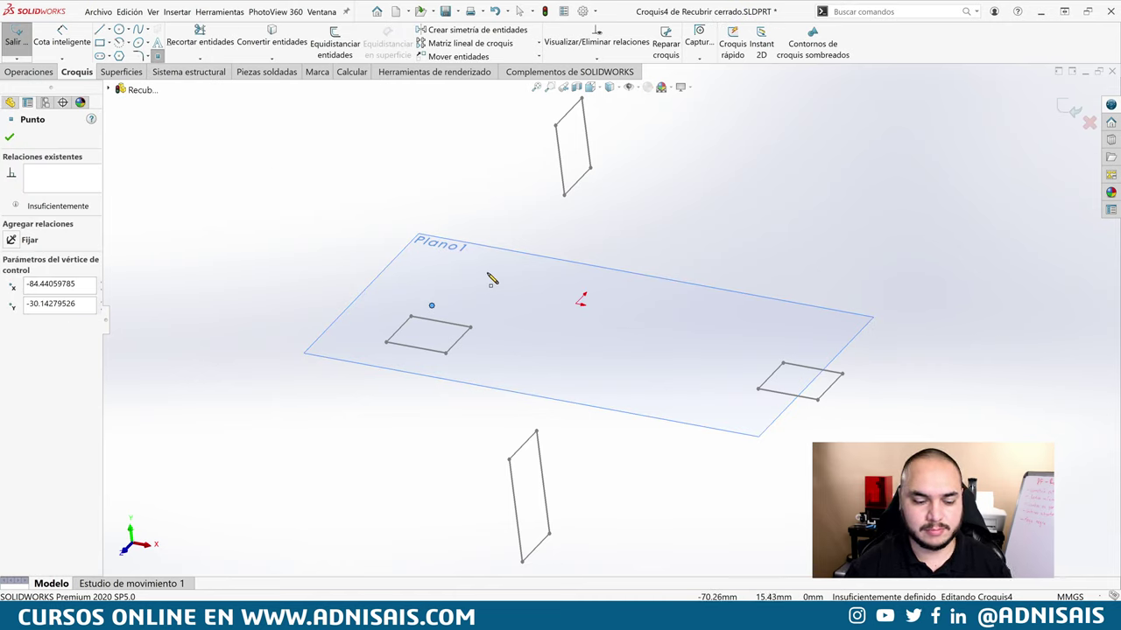
{"action": "key", "text": "Escape"}
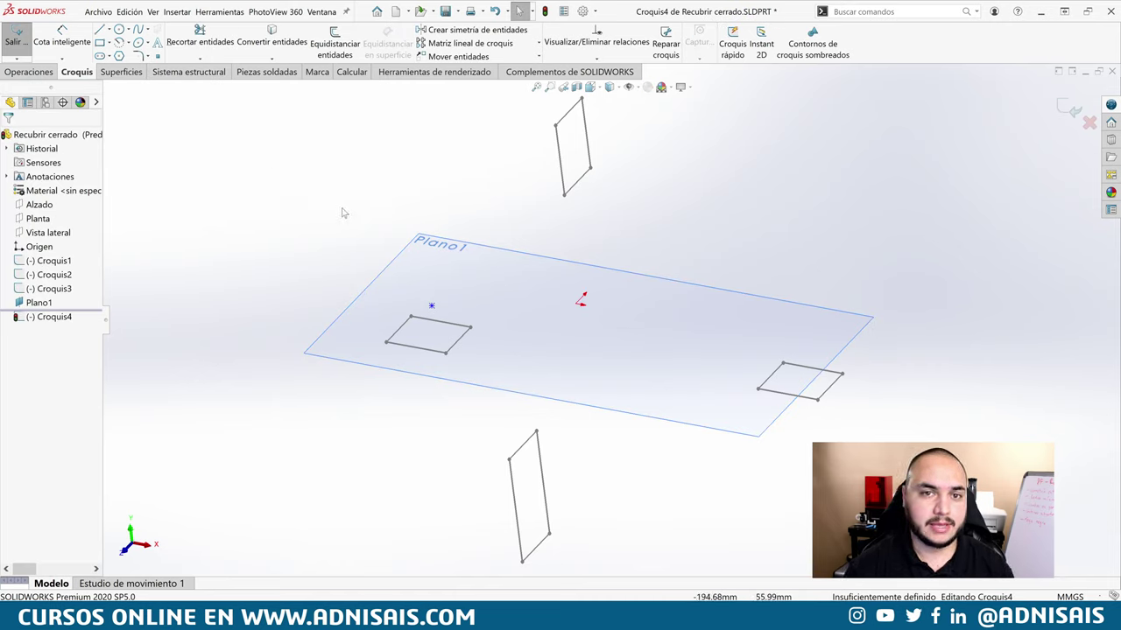
{"action": "left_click", "coordinate": [1068, 109]}
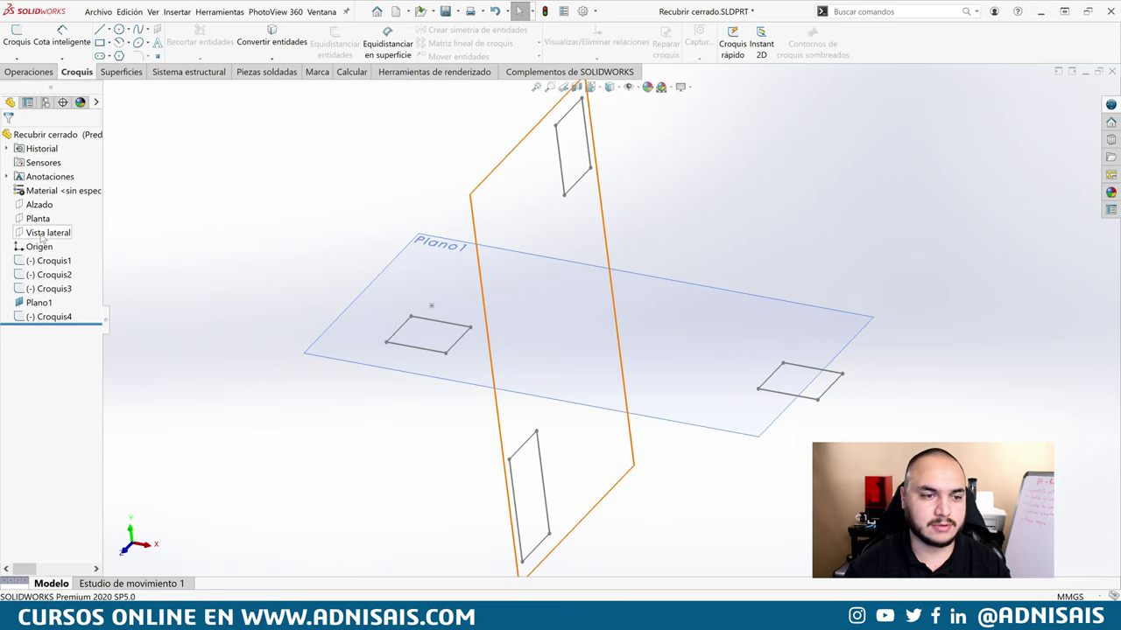
- Create Plano2 parallel to Vista lateral, passing through the sketched point
{"action": "left_click", "coordinate": [44, 232]}
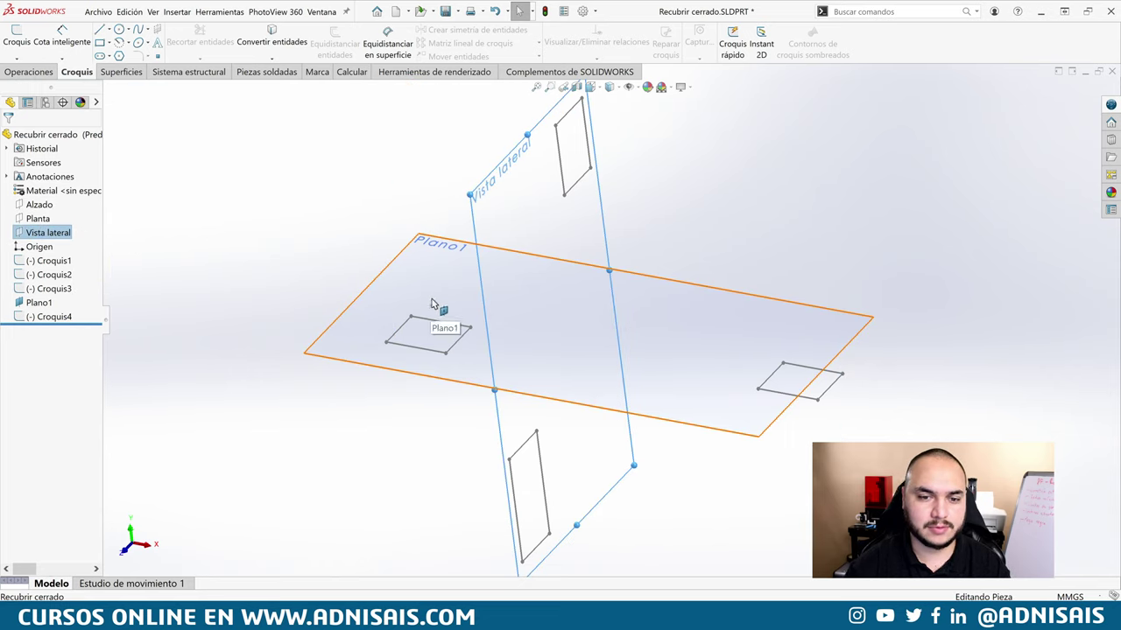
{"action": "left_click_drag", "start_coordinate": [477, 219], "coordinate": [420, 322], "text": "ctrl"}
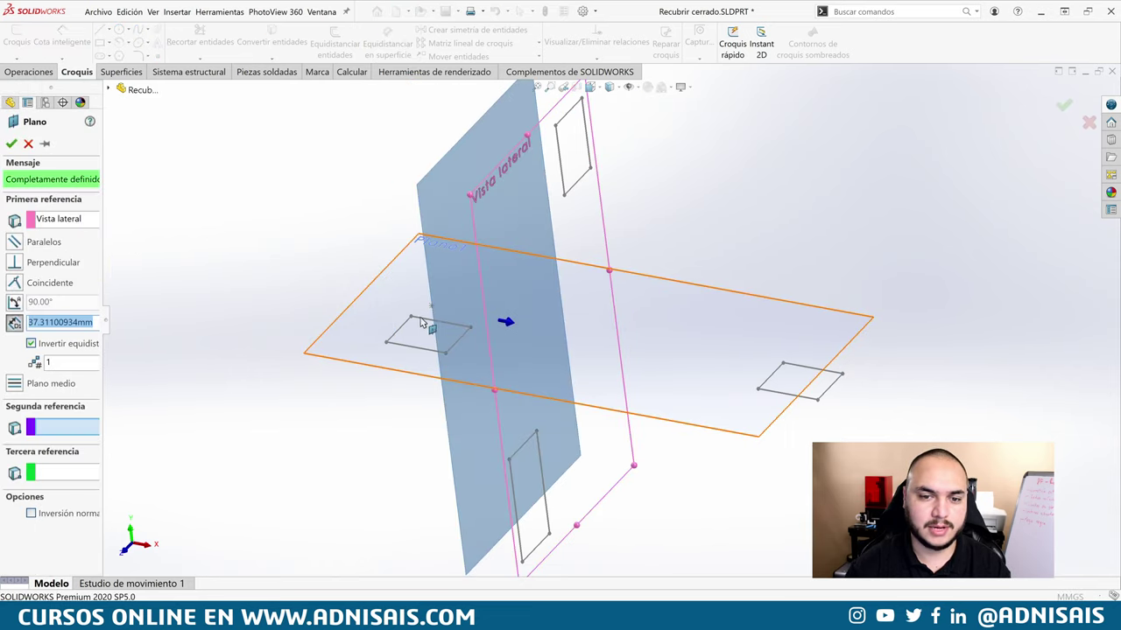
{"action": "left_click", "coordinate": [413, 316]}
{"action": "key", "text": "Return"}
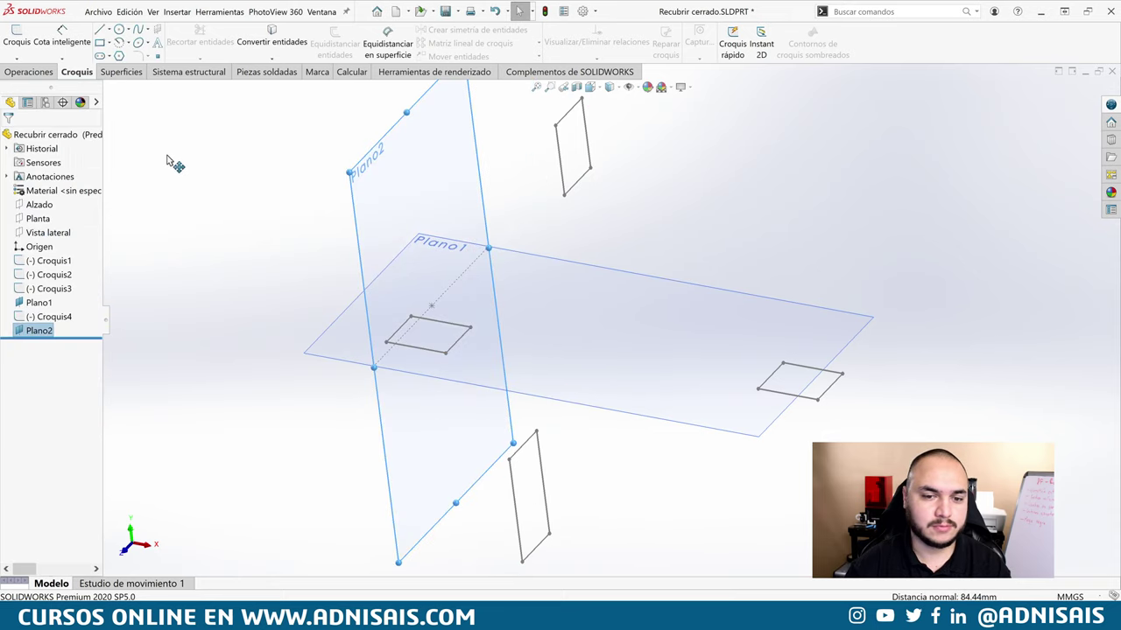
- Sketch a point coincident with Punto1 on Plano2 as Croquis5
{"action": "left_click", "coordinate": [161, 56]}
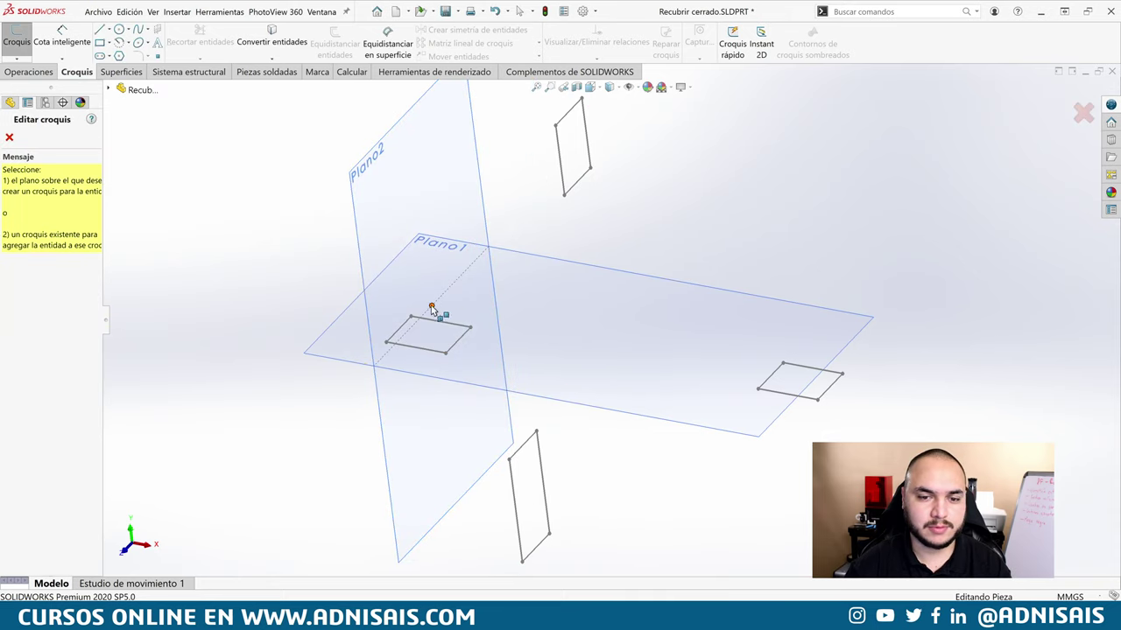
{"action": "left_click", "coordinate": [425, 230]}
{"action": "left_click", "coordinate": [432, 306]}
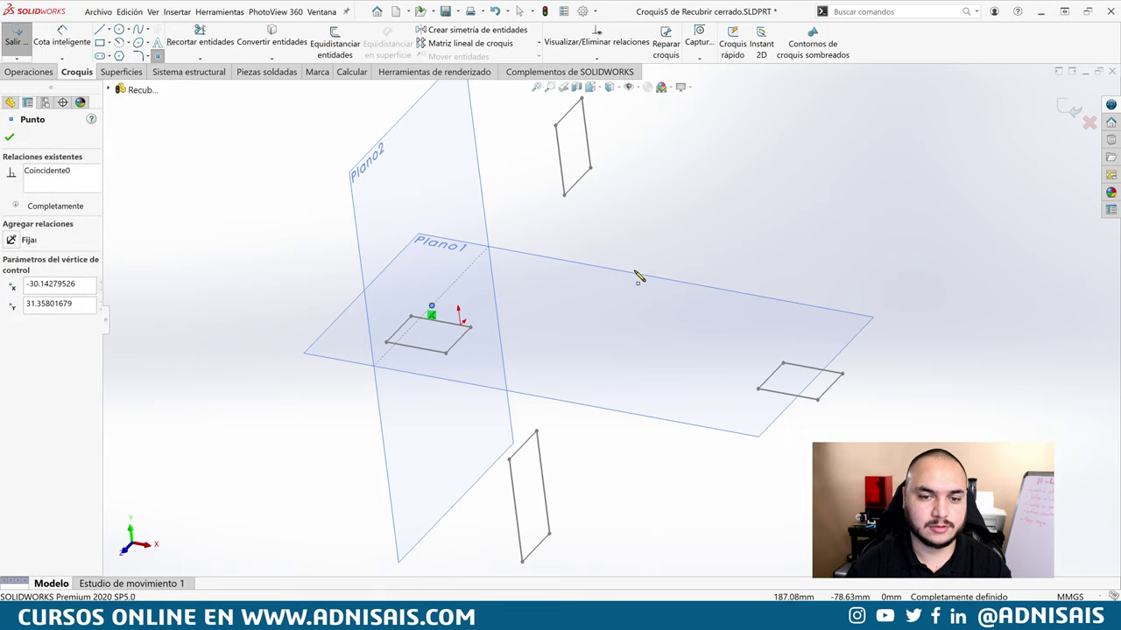
{"action": "left_click", "coordinate": [1077, 109]}
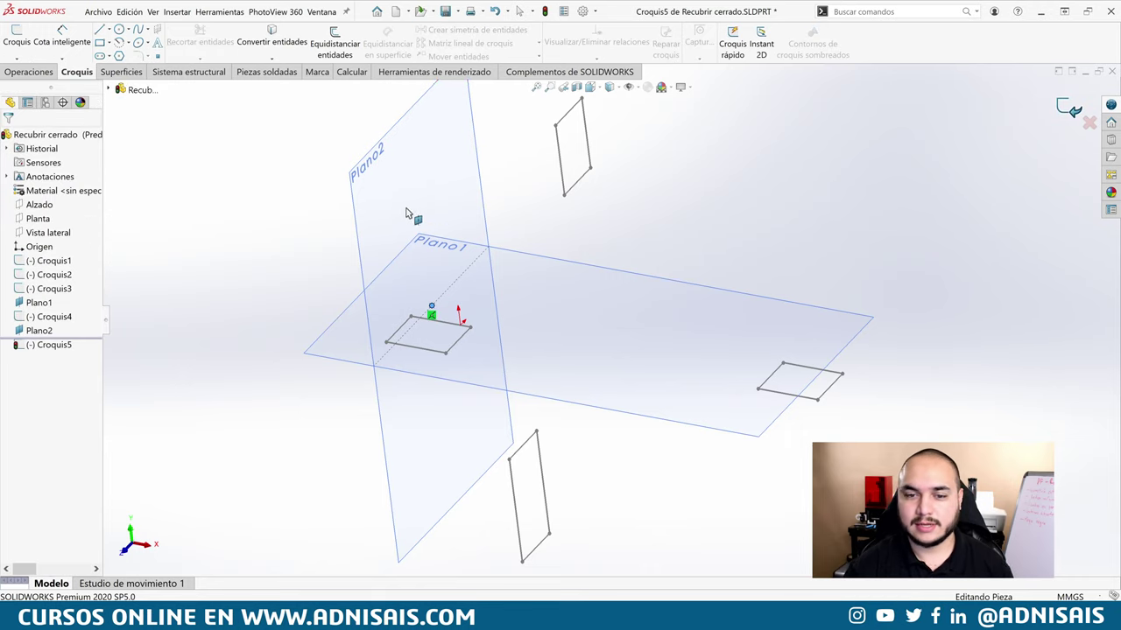
{"action": "left_click", "coordinate": [49, 346]}
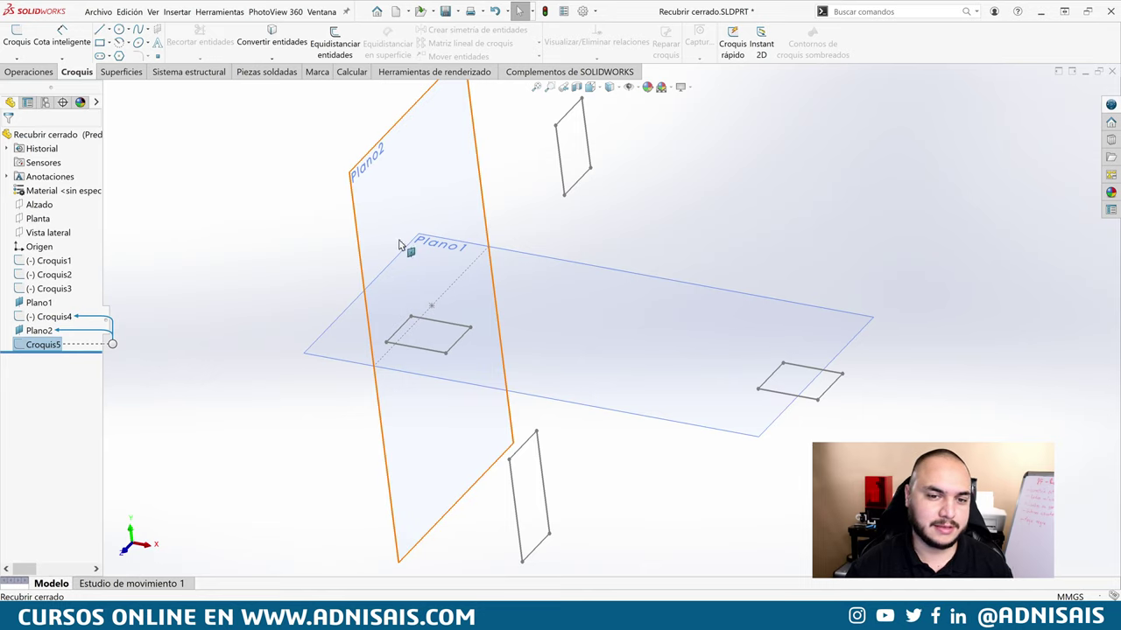
- Select Plano2, Croquis4 and Plano1, orbiting to view the planes edge-on
{"action": "left_click", "coordinate": [377, 194]}
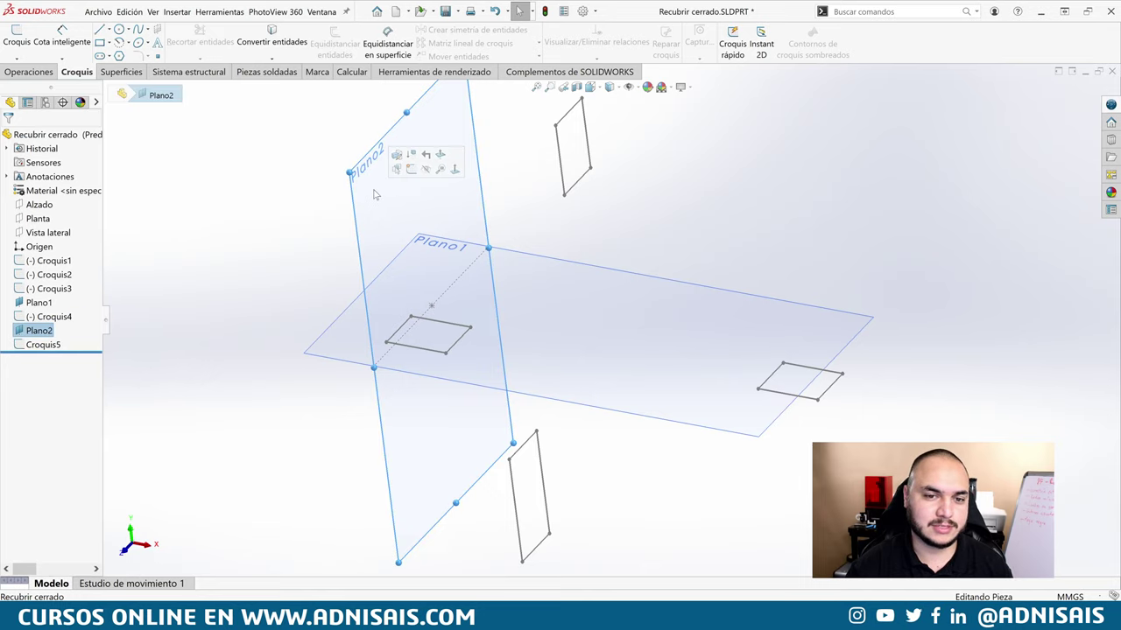
{"action": "left_click", "coordinate": [42, 317]}
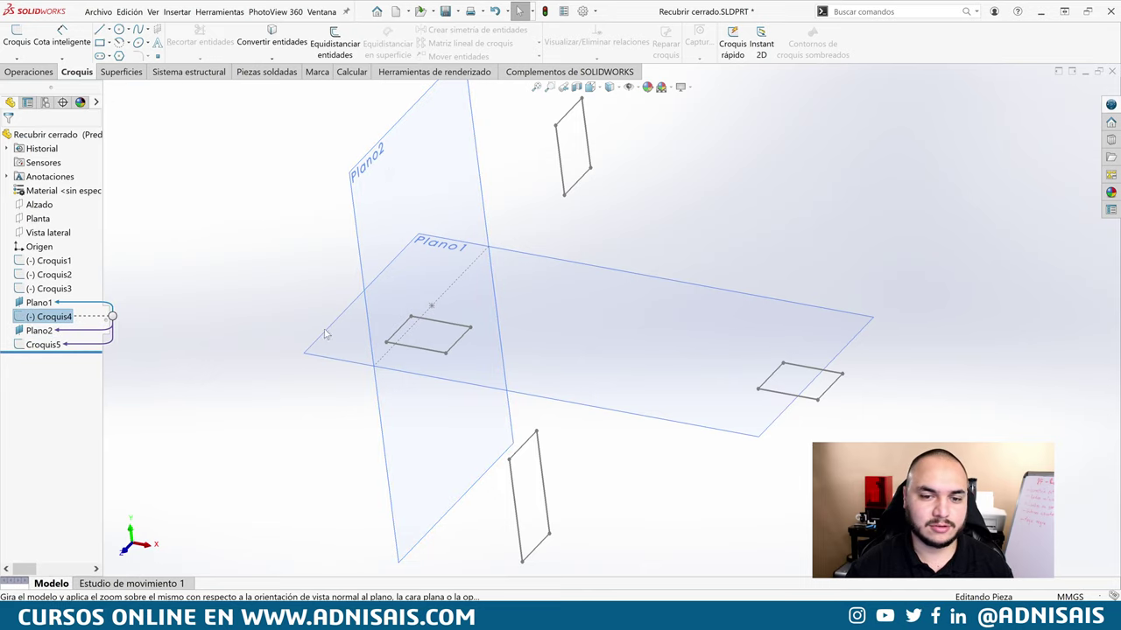
{"action": "left_click", "coordinate": [544, 282]}
{"action": "mouse_move", "coordinate": [543, 279]}
{"action": "middle_mouse_down"}
{"action": "mouse_move", "coordinate": [565, 210]}
{"action": "mouse_move", "coordinate": [546, 216]}
{"action": "mouse_move", "coordinate": [532, 251]}
{"action": "middle_mouse_up"}
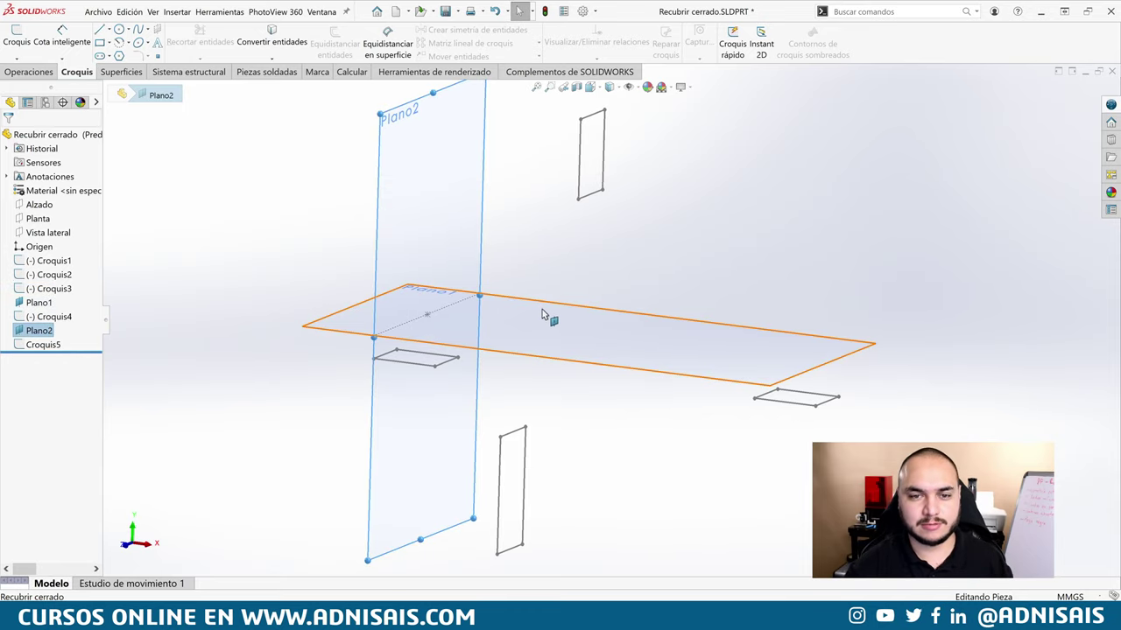
{"action": "left_click", "coordinate": [185, 208]}
- Roll the part back to just after Croquis4 and hide Plano1
{"action": "left_click_drag", "start_coordinate": [94, 353], "coordinate": [95, 324]}
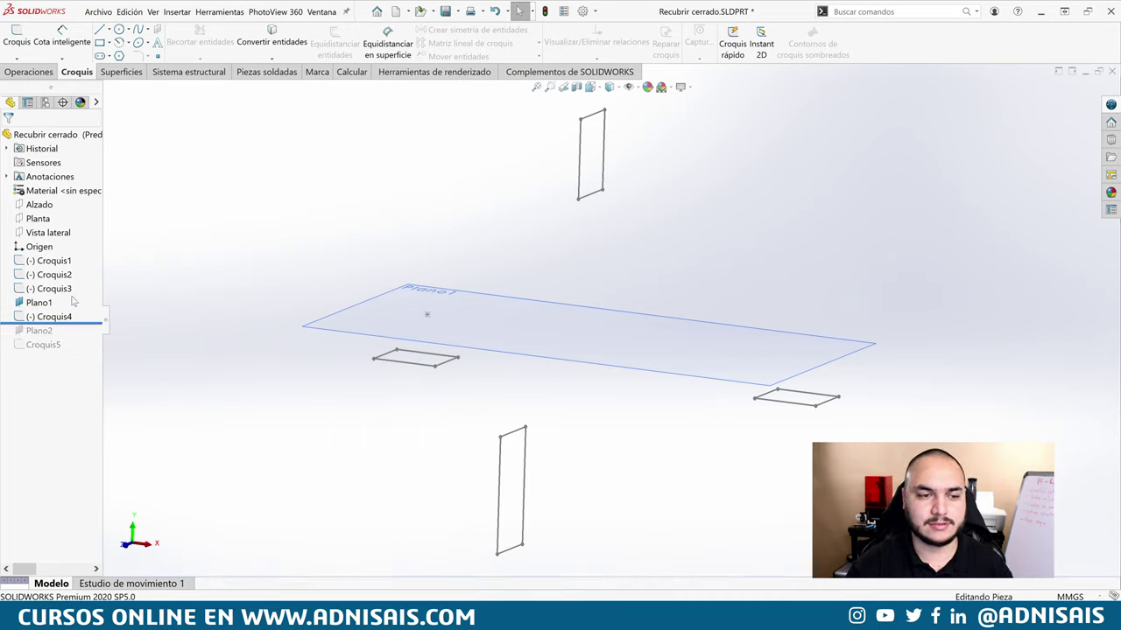
{"action": "left_click", "coordinate": [74, 302]}
{"action": "left_click", "coordinate": [69, 283]}
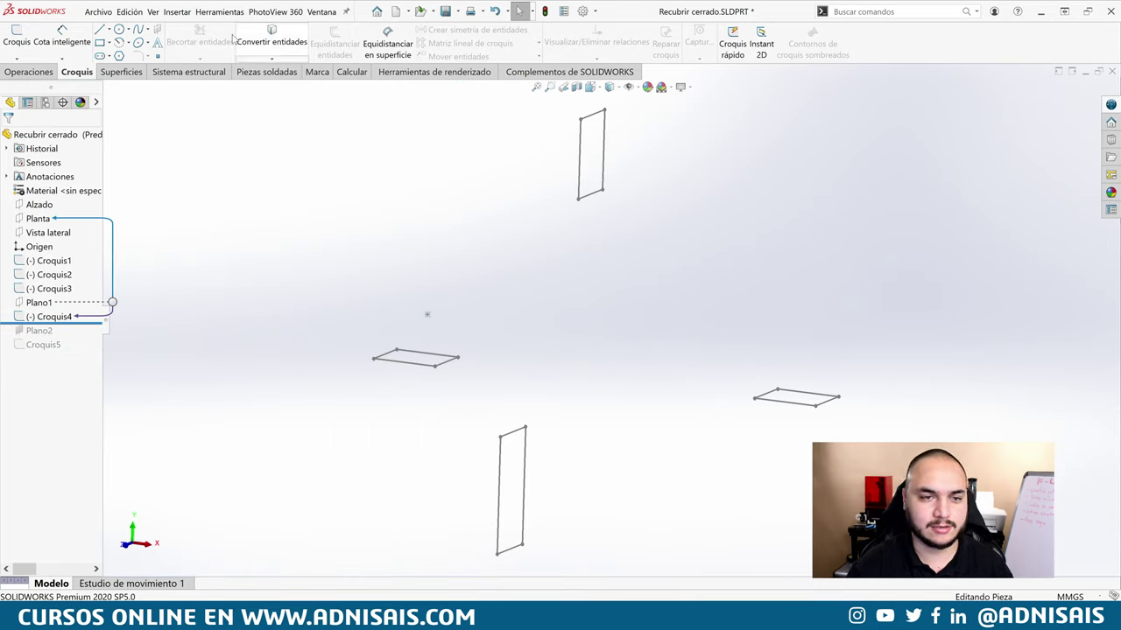
{"action": "left_click", "coordinate": [43, 74]}
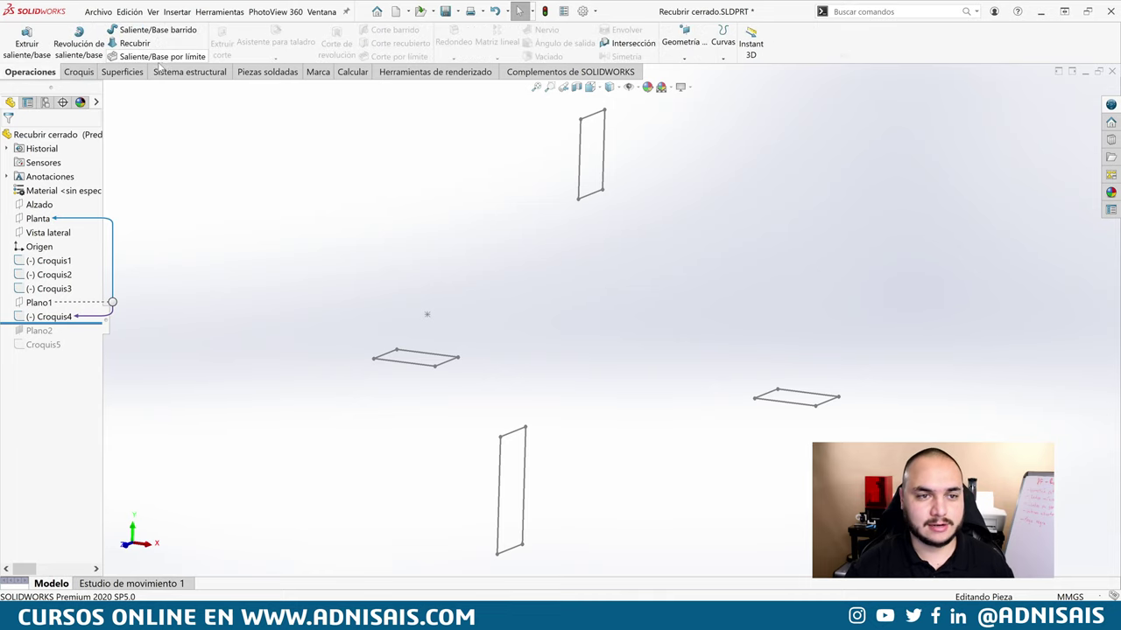
- Start a loft from the square profile to the Croquis4 point, previewing a pyramid
{"action": "left_click", "coordinate": [133, 43]}
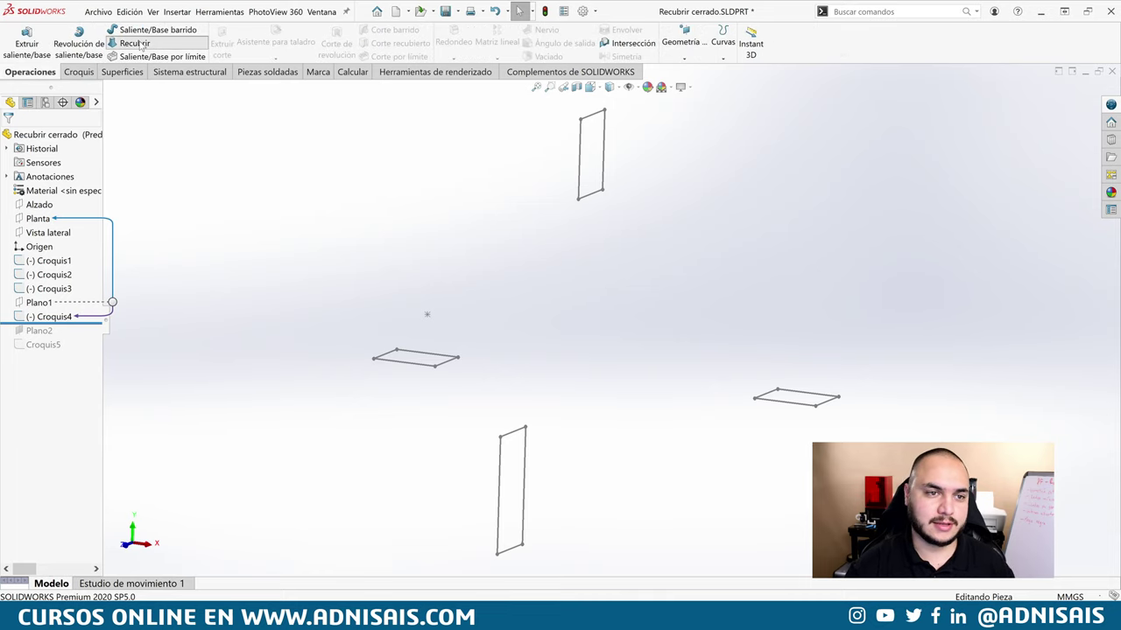
{"action": "left_click", "coordinate": [422, 367]}
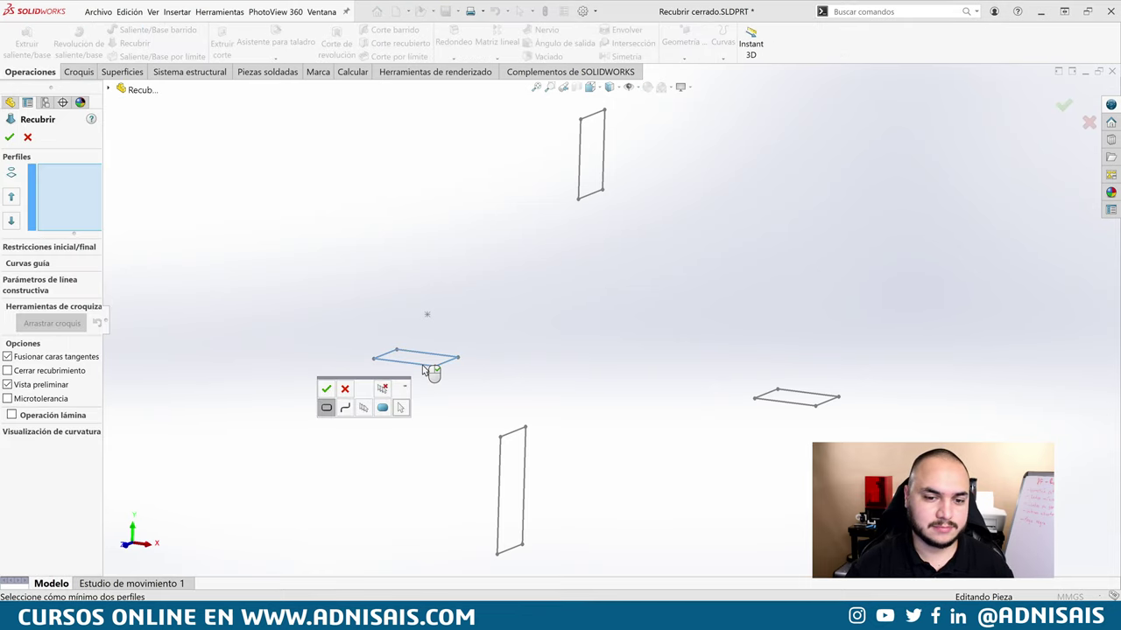
{"action": "left_click", "coordinate": [326, 388]}
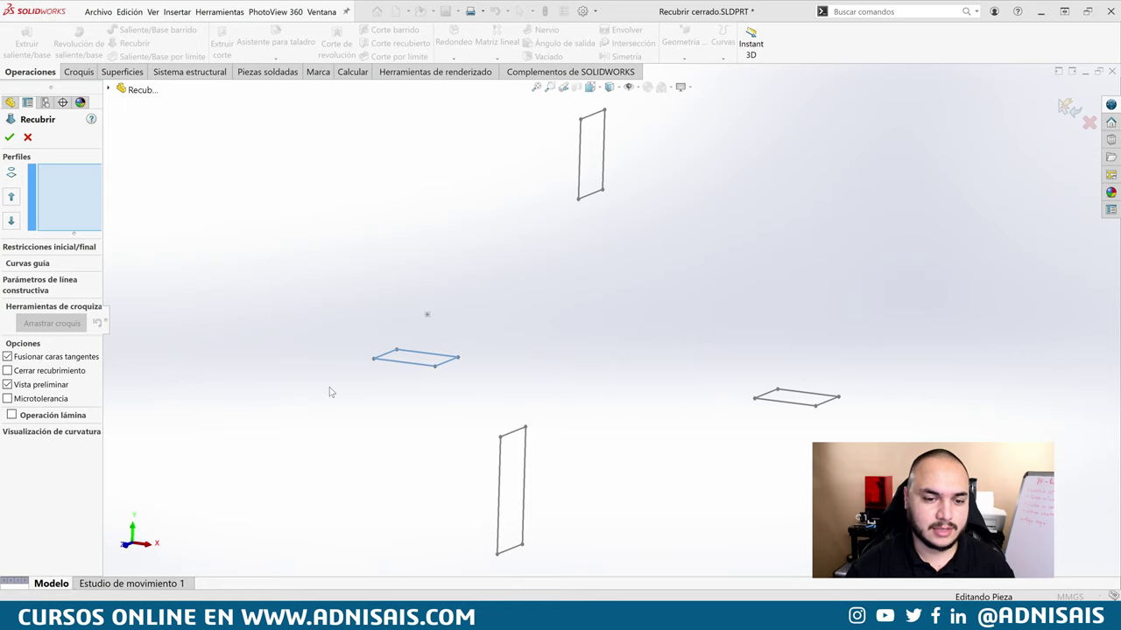
{"action": "left_click", "coordinate": [428, 317]}
{"action": "middle_click_drag", "start_coordinate": [463, 320], "coordinate": [435, 378]}
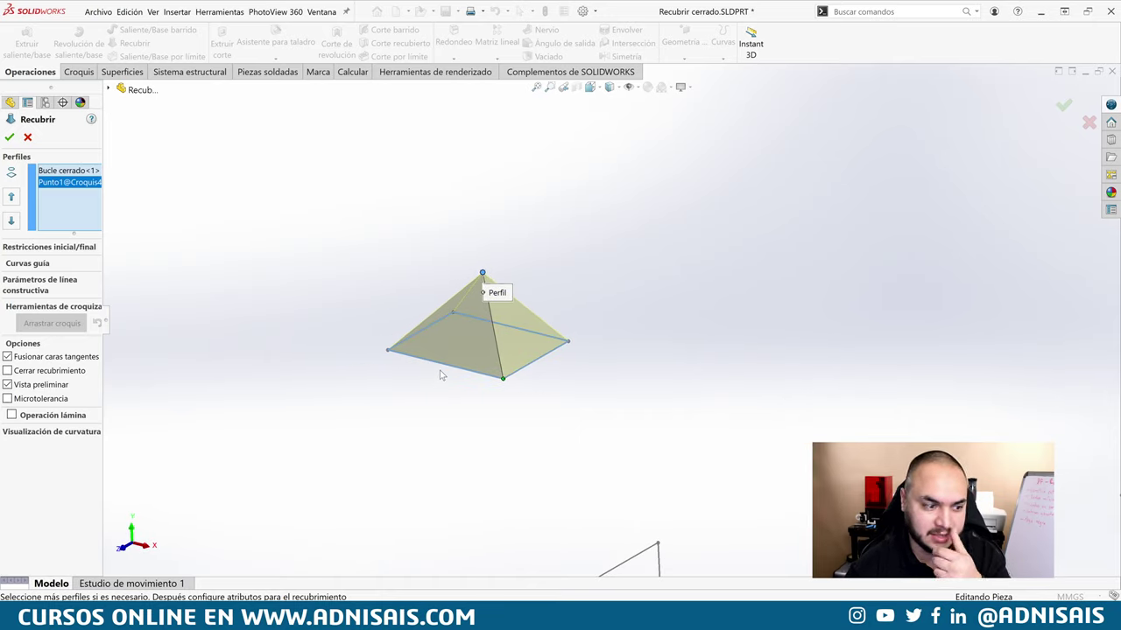
- Set the loft's Restricción inicial to Normal al perfil
{"action": "left_click", "coordinate": [71, 249]}
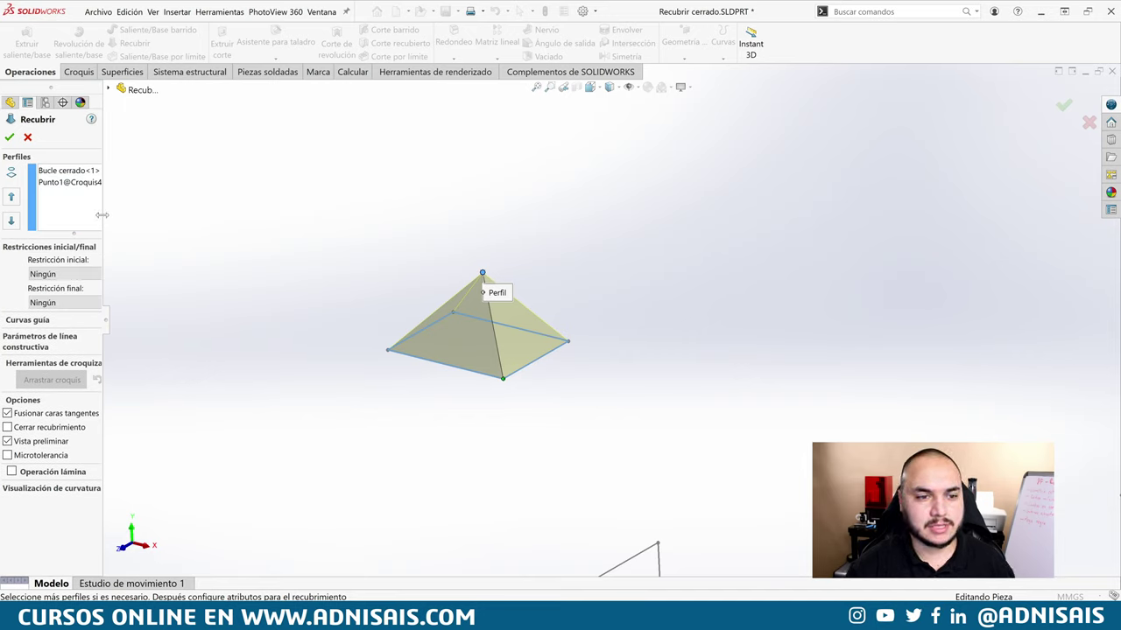
{"action": "left_click_drag", "start_coordinate": [102, 215], "coordinate": [182, 223]}
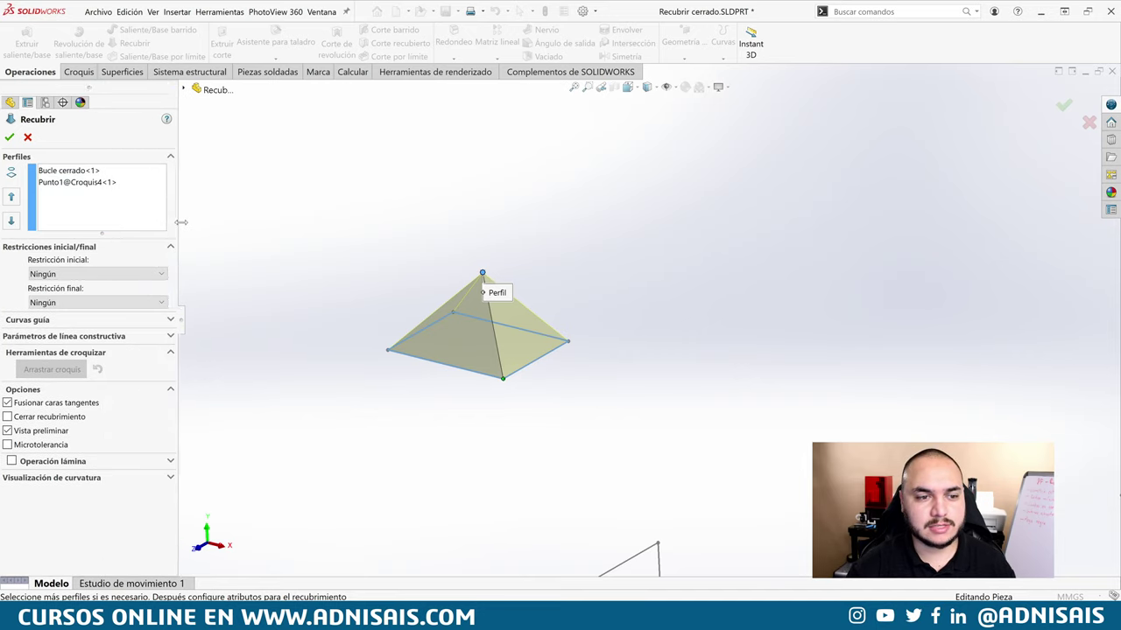
{"action": "left_click", "coordinate": [107, 277]}
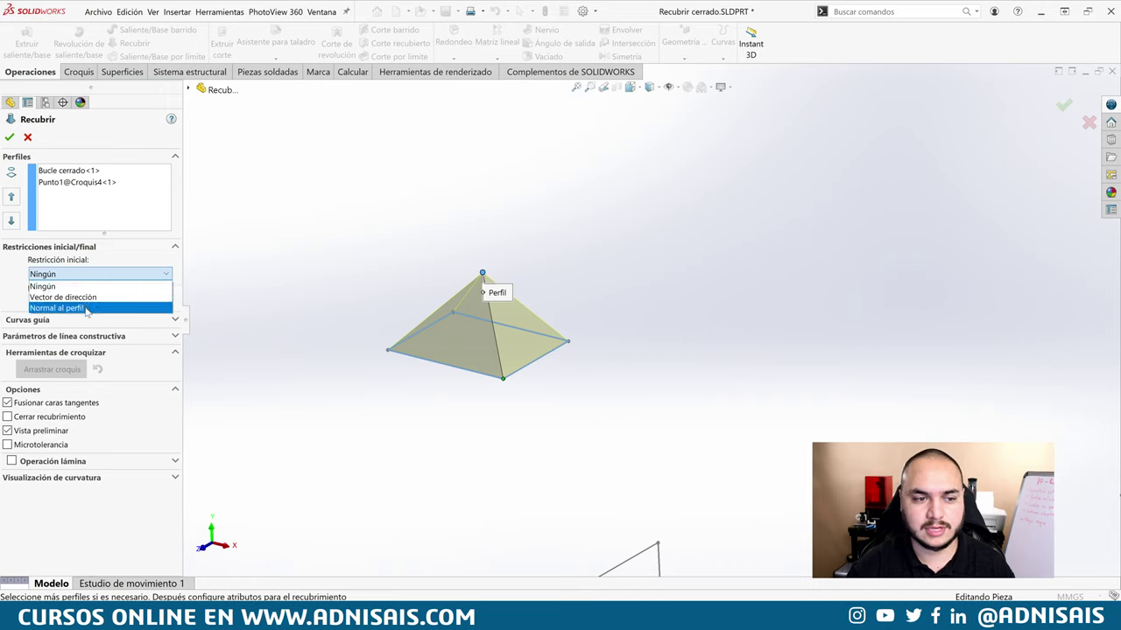
{"action": "left_click", "coordinate": [87, 308]}
{"action": "mouse_move", "coordinate": [572, 348]}
{"action": "middle_mouse_down"}
{"action": "mouse_move", "coordinate": [570, 310]}
{"action": "mouse_move", "coordinate": [624, 289]}
{"action": "mouse_move", "coordinate": [580, 330]}
{"action": "middle_mouse_up"}
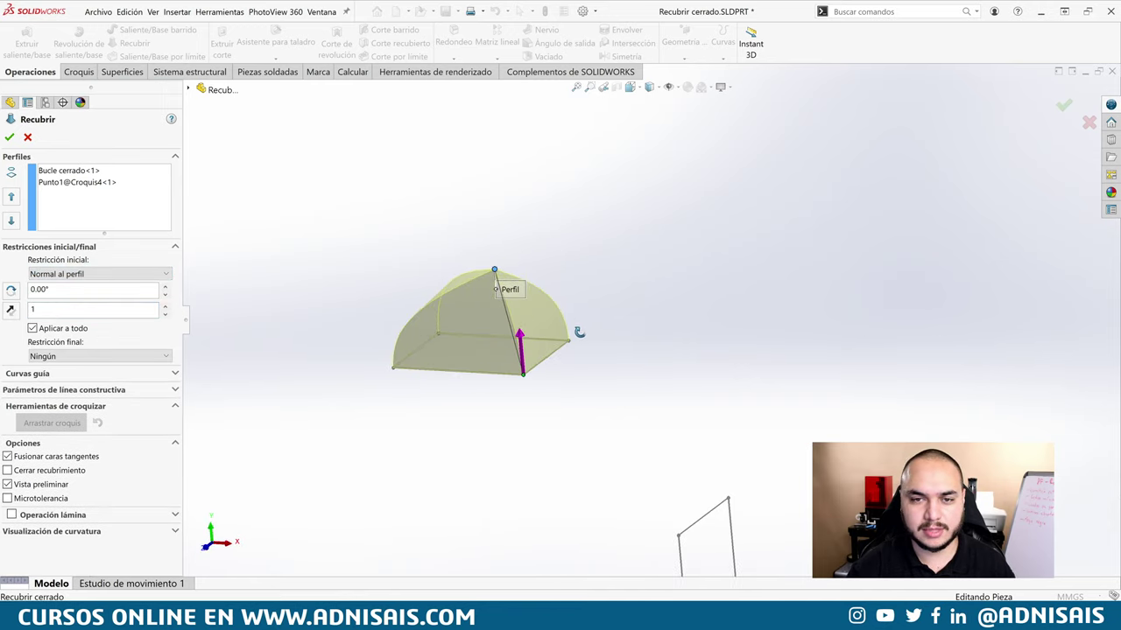
- Set the loft's Restricción final to Normal al perfil
{"action": "left_click", "coordinate": [66, 356]}
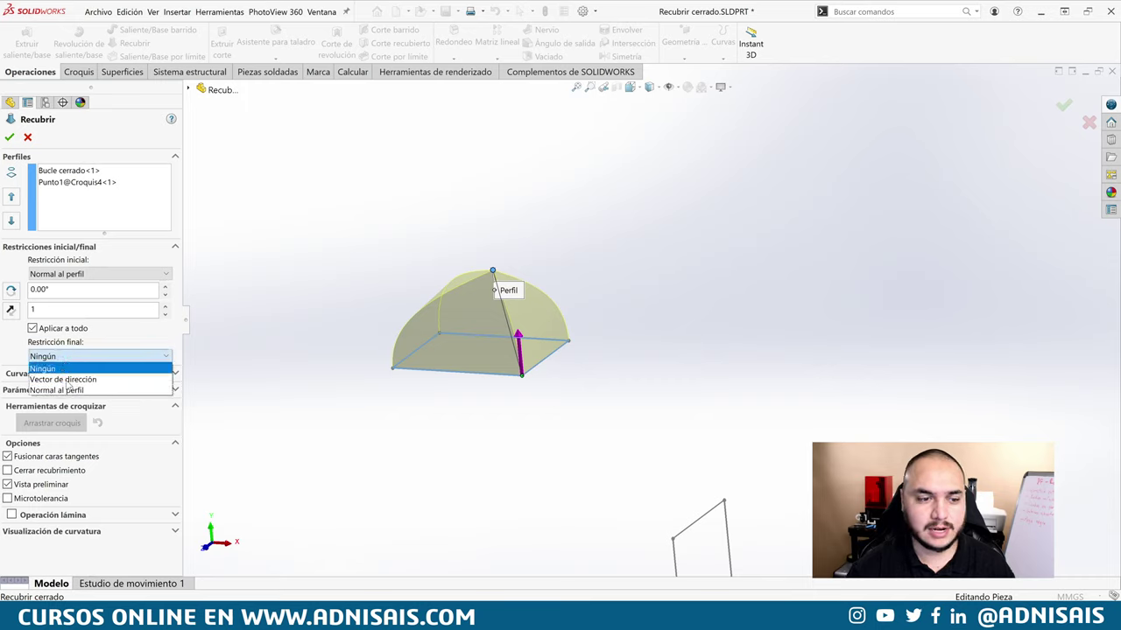
{"action": "left_click", "coordinate": [62, 389]}
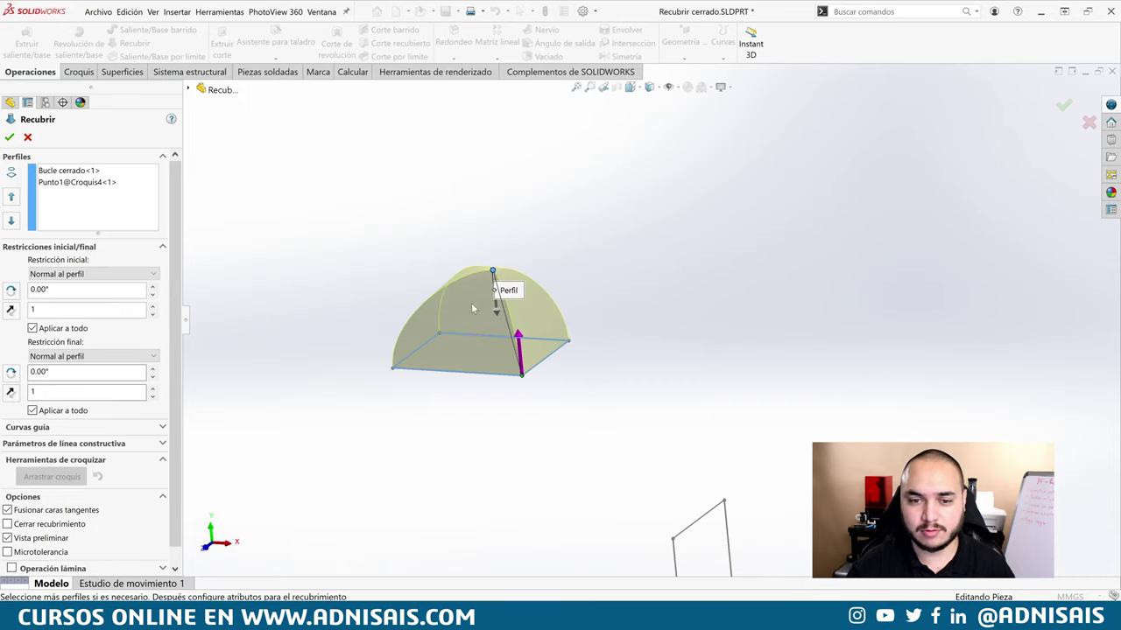
{"action": "middle_click_drag", "start_coordinate": [472, 308], "coordinate": [500, 258]}
{"action": "scroll", "coordinate": [499, 257], "scroll_direction": "down", "scroll_amount": 2}
{"action": "scroll", "coordinate": [543, 267], "scroll_direction": "down", "scroll_amount": 3}
{"action": "scroll", "coordinate": [554, 274], "scroll_direction": "down", "scroll_amount": 2}
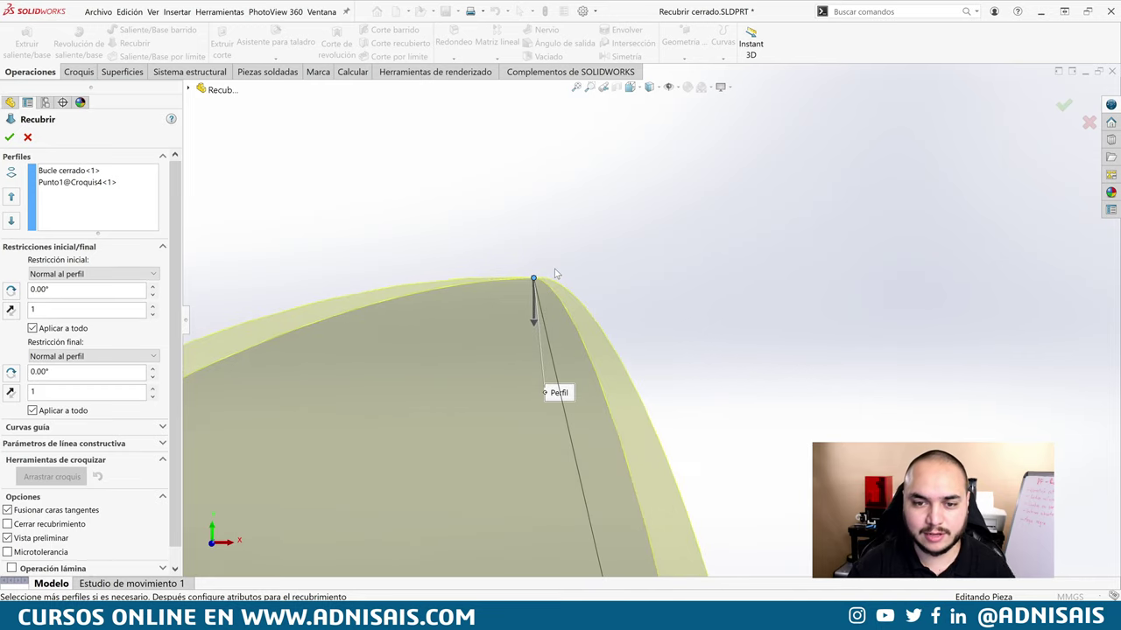
{"action": "mouse_move", "coordinate": [554, 291]}
{"action": "middle_mouse_down"}
{"action": "mouse_move", "coordinate": [529, 316]}
{"action": "mouse_move", "coordinate": [319, 302]}
{"action": "middle_mouse_up"}
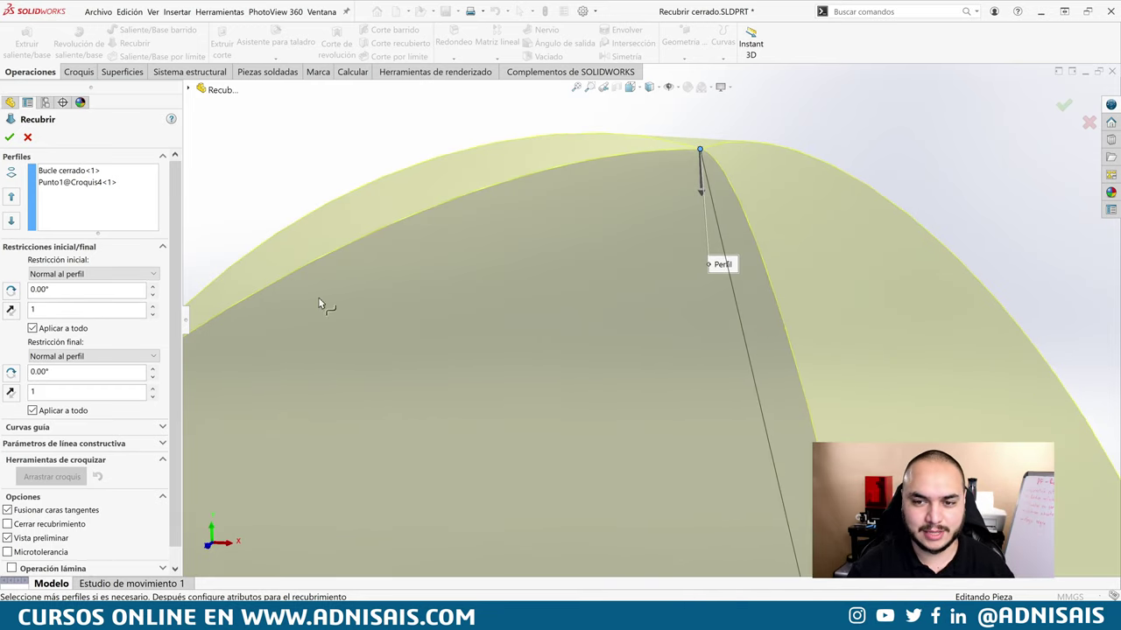
- Raise both end and start tangent lengths to 1.4 and accept the loft as Recubrir1
{"action": "left_click", "coordinate": [153, 391]}
{"action": "left_click", "coordinate": [153, 391]}
{"action": "left_click", "coordinate": [153, 391]}
{"action": "left_click", "coordinate": [153, 391]}
{"action": "scroll", "coordinate": [631, 306], "scroll_direction": "up", "scroll_amount": 3}
{"action": "scroll", "coordinate": [503, 392], "scroll_direction": "up", "scroll_amount": 2}
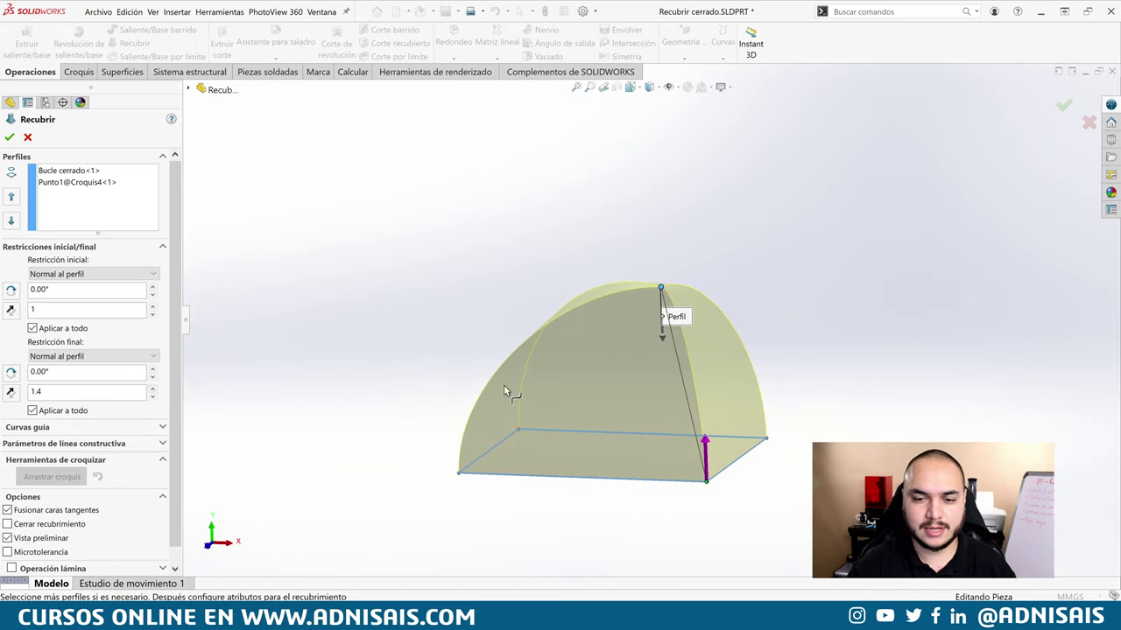
{"action": "left_click", "coordinate": [154, 307]}
{"action": "left_click", "coordinate": [153, 306]}
{"action": "left_click", "coordinate": [154, 307]}
{"action": "left_click", "coordinate": [153, 307]}
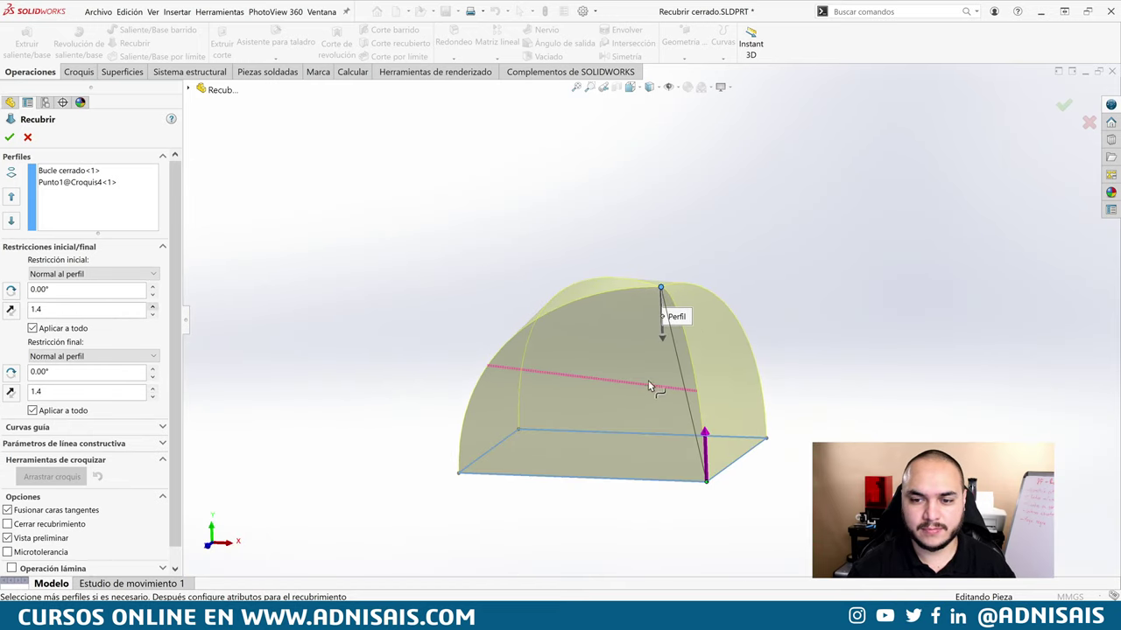
{"action": "mouse_move", "coordinate": [655, 388]}
{"action": "middle_mouse_down"}
{"action": "mouse_move", "coordinate": [696, 373]}
{"action": "mouse_move", "coordinate": [627, 417]}
{"action": "middle_mouse_up"}
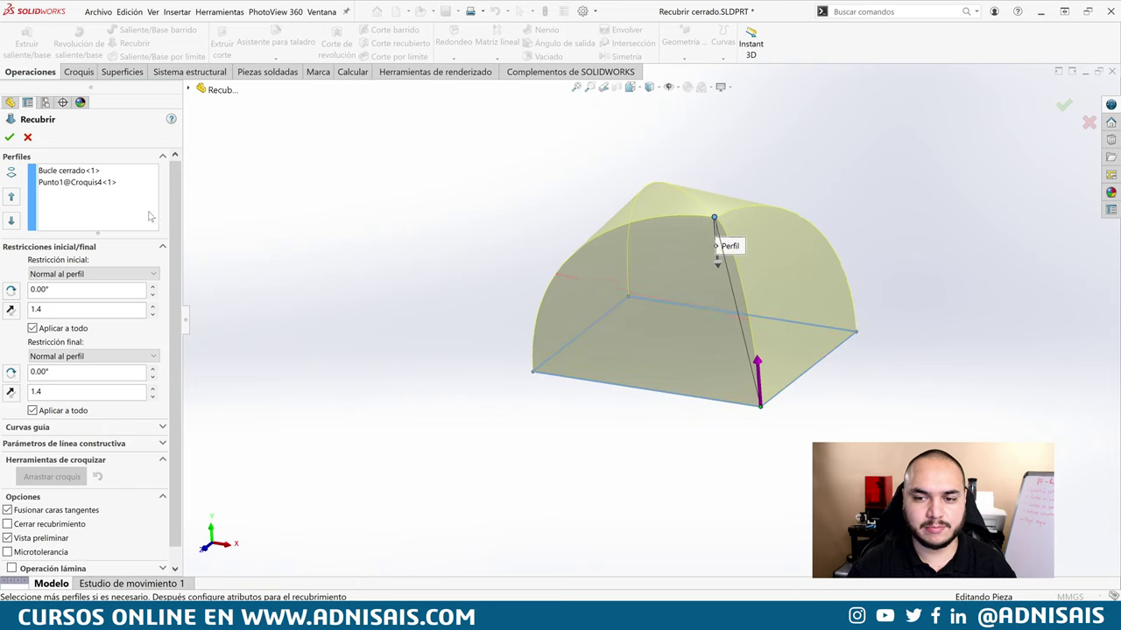
{"action": "left_click", "coordinate": [11, 137]}
{"action": "mouse_move", "coordinate": [839, 264]}
{"action": "middle_mouse_down"}
{"action": "mouse_move", "coordinate": [846, 193]}
{"action": "mouse_move", "coordinate": [856, 190]}
{"action": "mouse_move", "coordinate": [803, 278]}
{"action": "middle_mouse_up"}
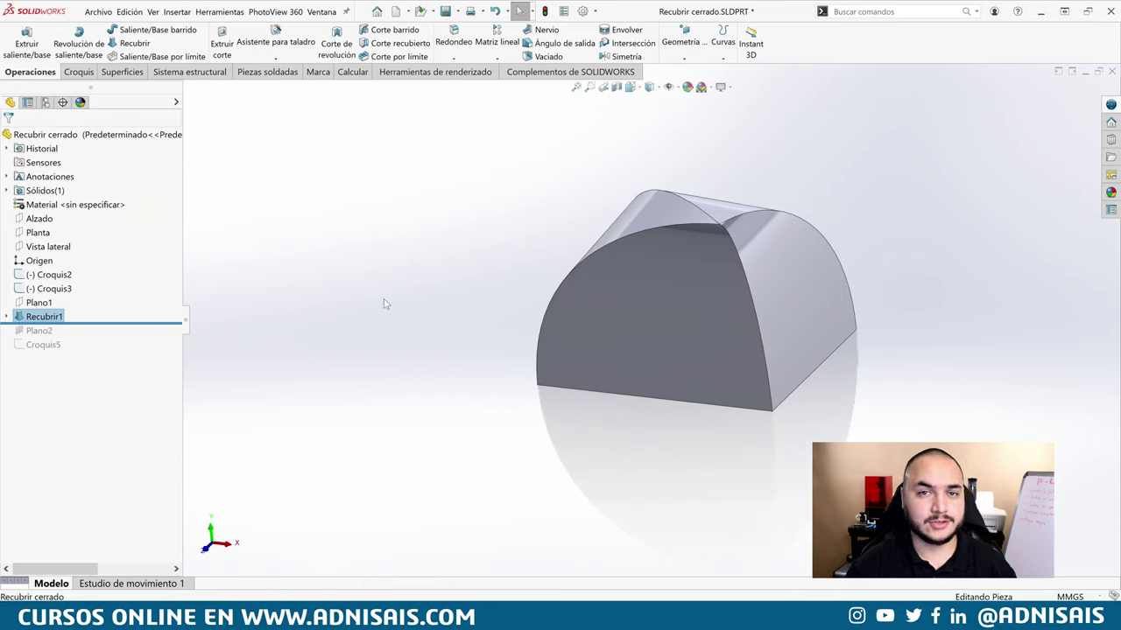
- Hide the Recubrir1 solid and roll the history forward past Plano2 and Croquis5
{"action": "left_click", "coordinate": [39, 316]}
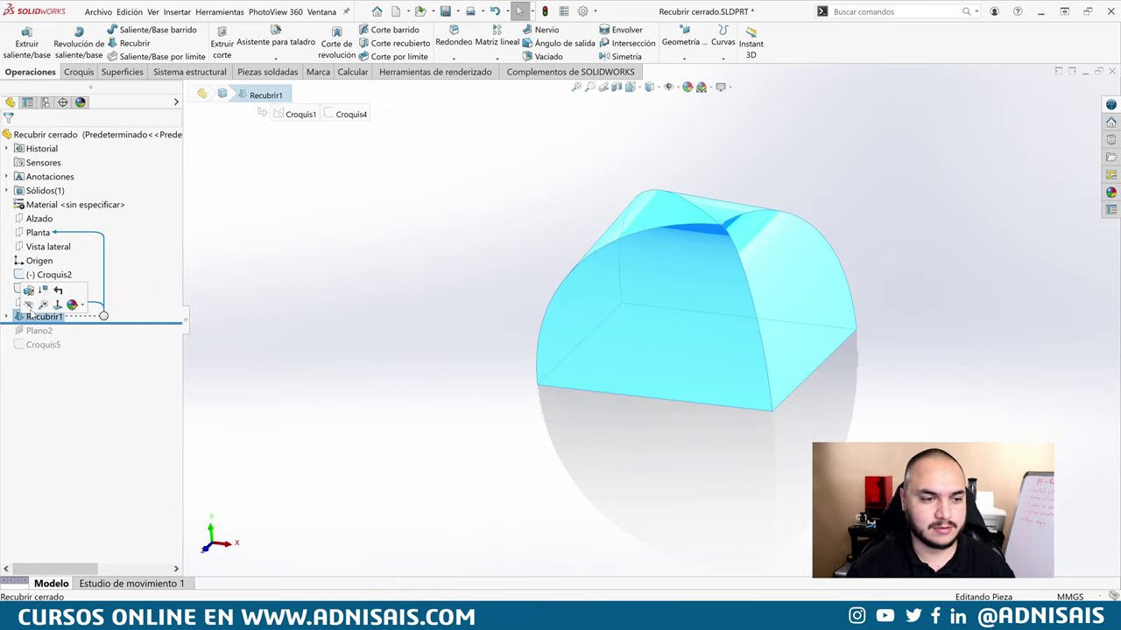
{"action": "left_click", "coordinate": [29, 304]}
{"action": "left_click_drag", "start_coordinate": [52, 322], "coordinate": [52, 351]}
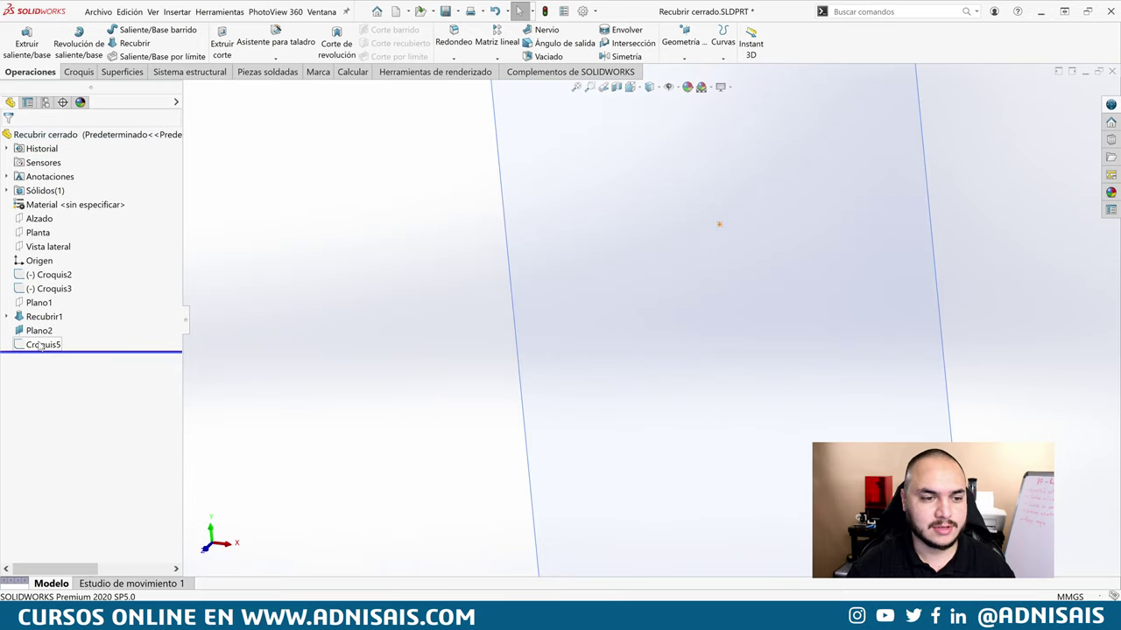
{"action": "left_click", "coordinate": [40, 332]}
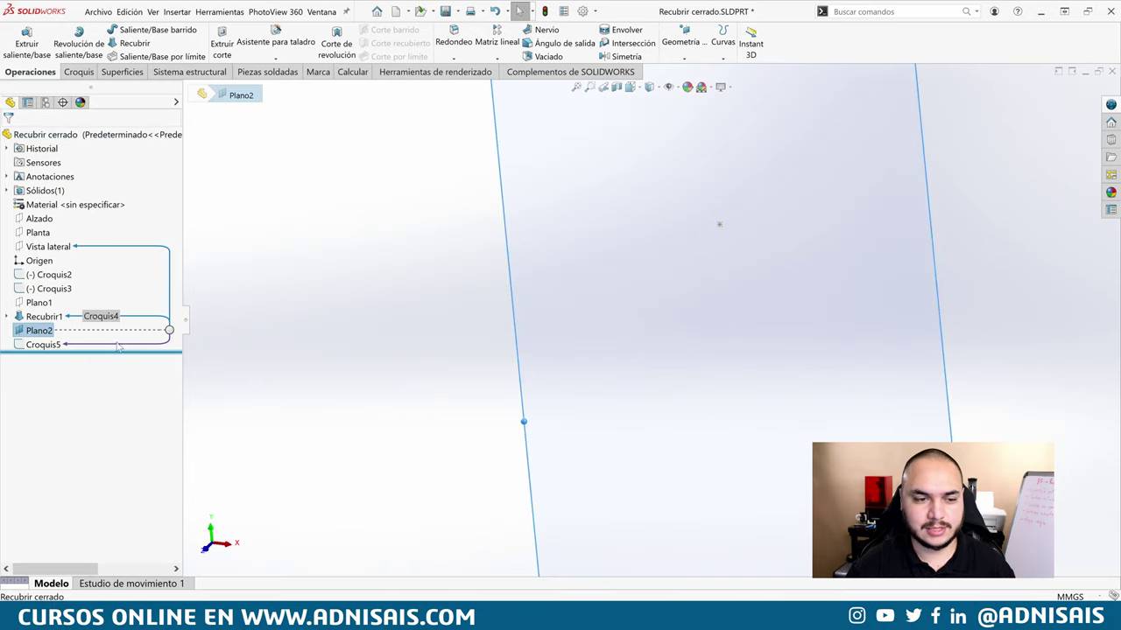
{"action": "left_click", "coordinate": [292, 320]}
- Show the Croquis1 square sketch from under Recubrir1
{"action": "left_click", "coordinate": [7, 317]}
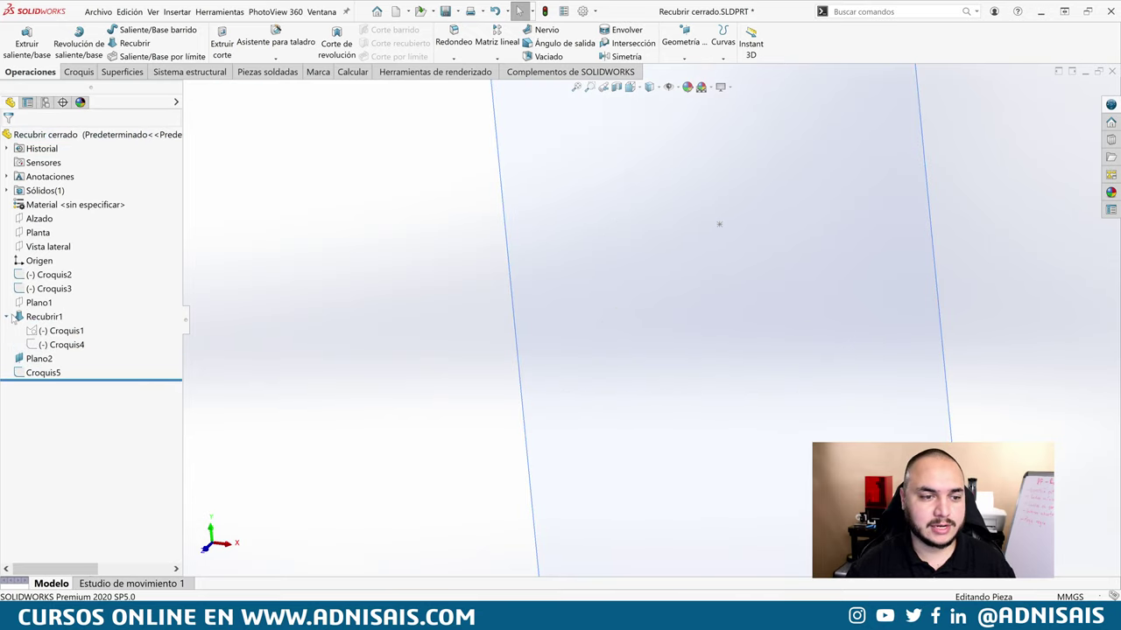
{"action": "left_click", "coordinate": [61, 331]}
{"action": "left_click", "coordinate": [67, 313]}
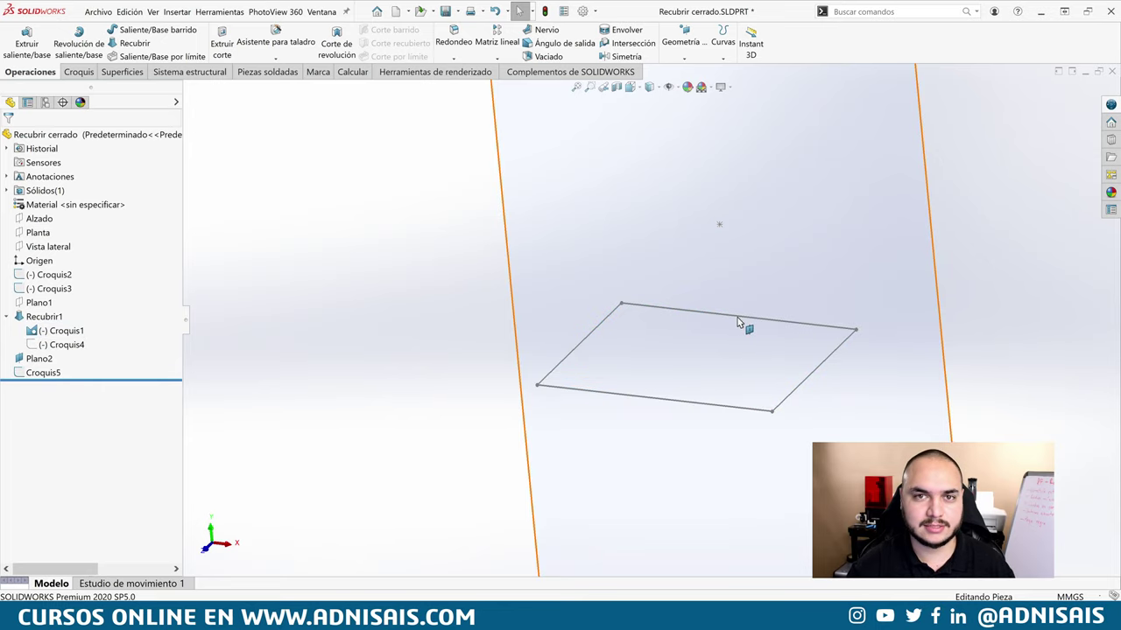
- Start a loft with the Croquis1 square as a closed loop and Punto1@Croquis5 as apex
{"action": "left_click", "coordinate": [135, 44]}
{"action": "left_click", "coordinate": [659, 314]}
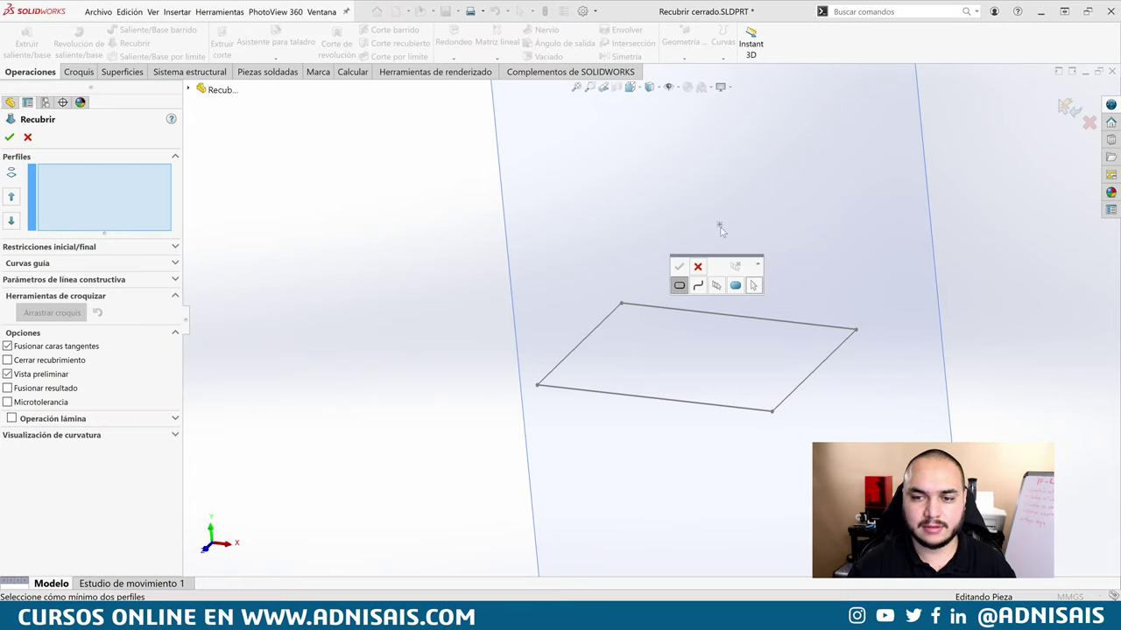
{"action": "left_click", "coordinate": [696, 270]}
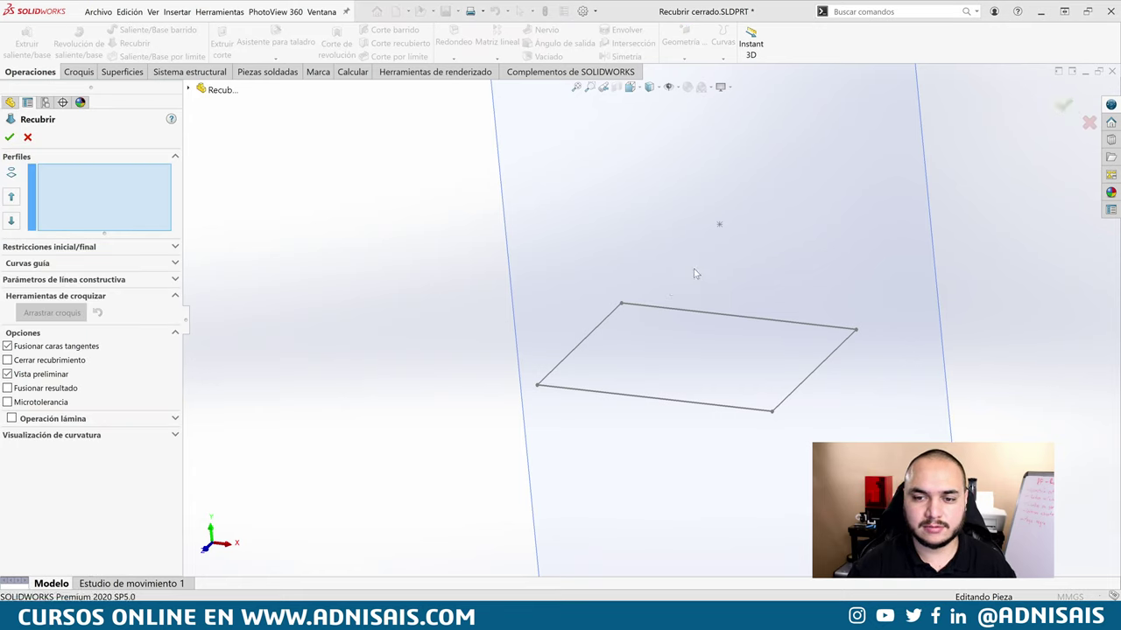
{"action": "right_click", "coordinate": [519, 337]}
{"action": "left_click", "coordinate": [332, 305]}
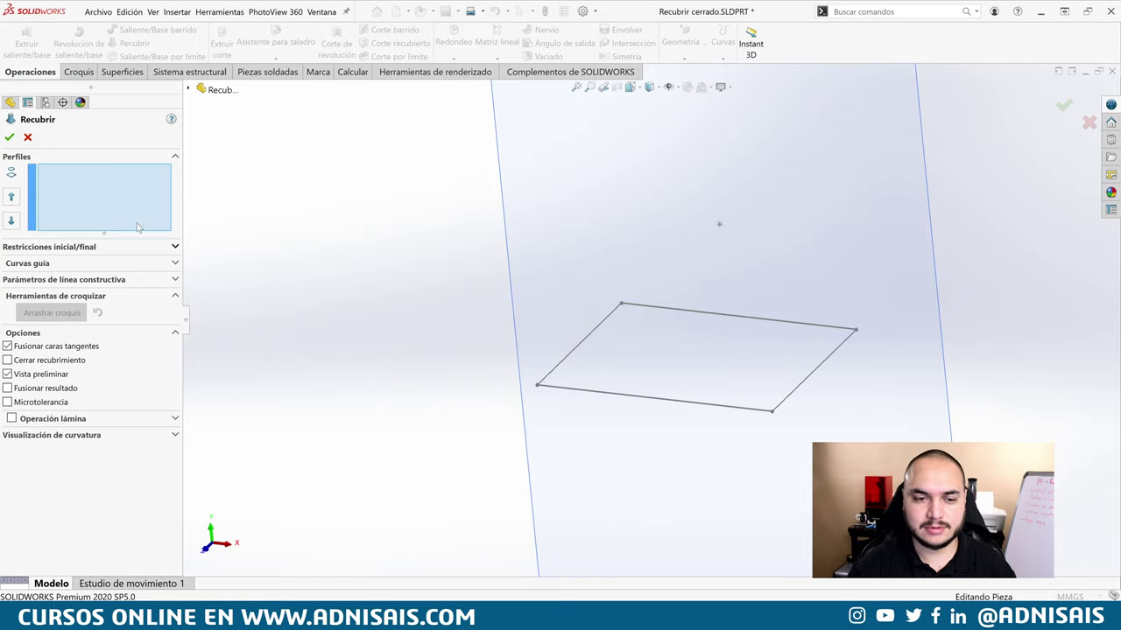
{"action": "left_click", "coordinate": [592, 340]}
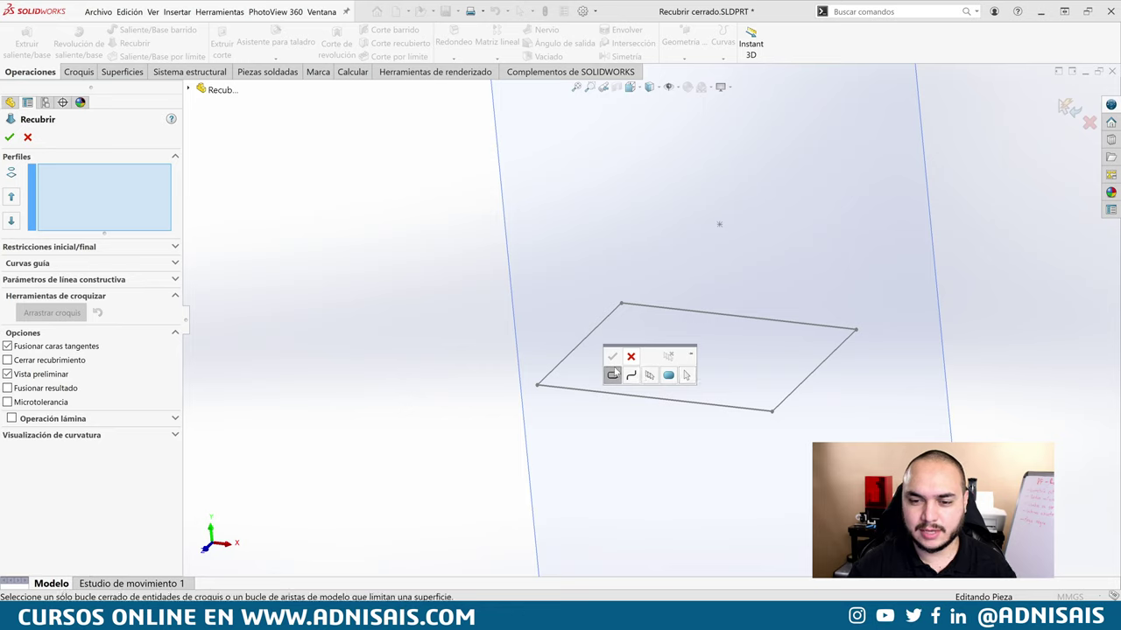
{"action": "left_click", "coordinate": [570, 362]}
{"action": "left_click", "coordinate": [612, 357]}
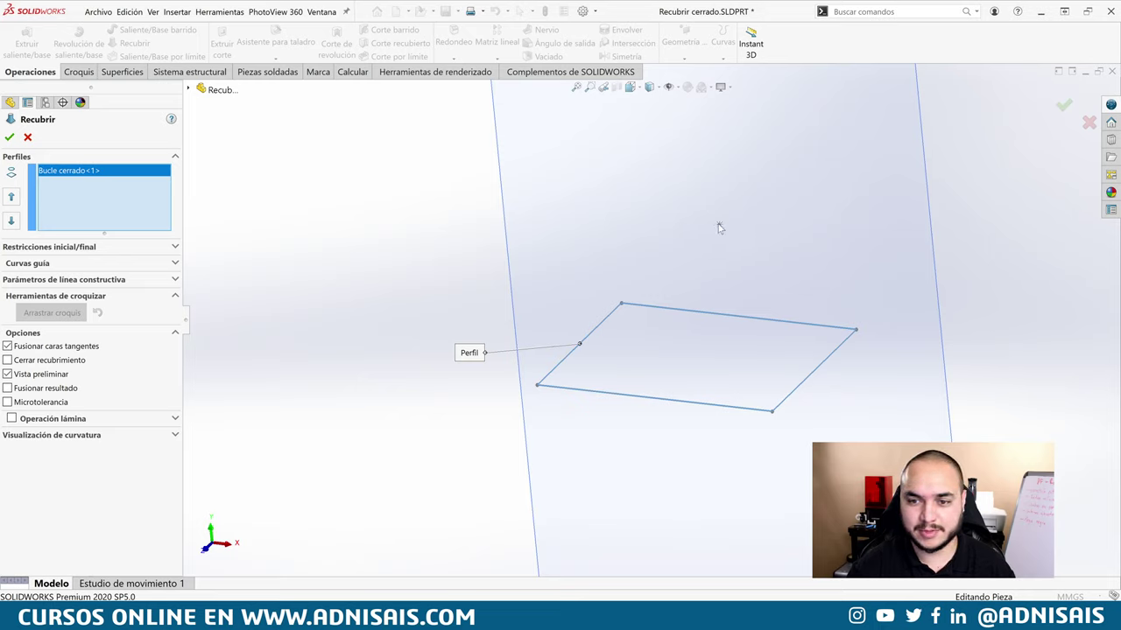
{"action": "left_click", "coordinate": [719, 226]}
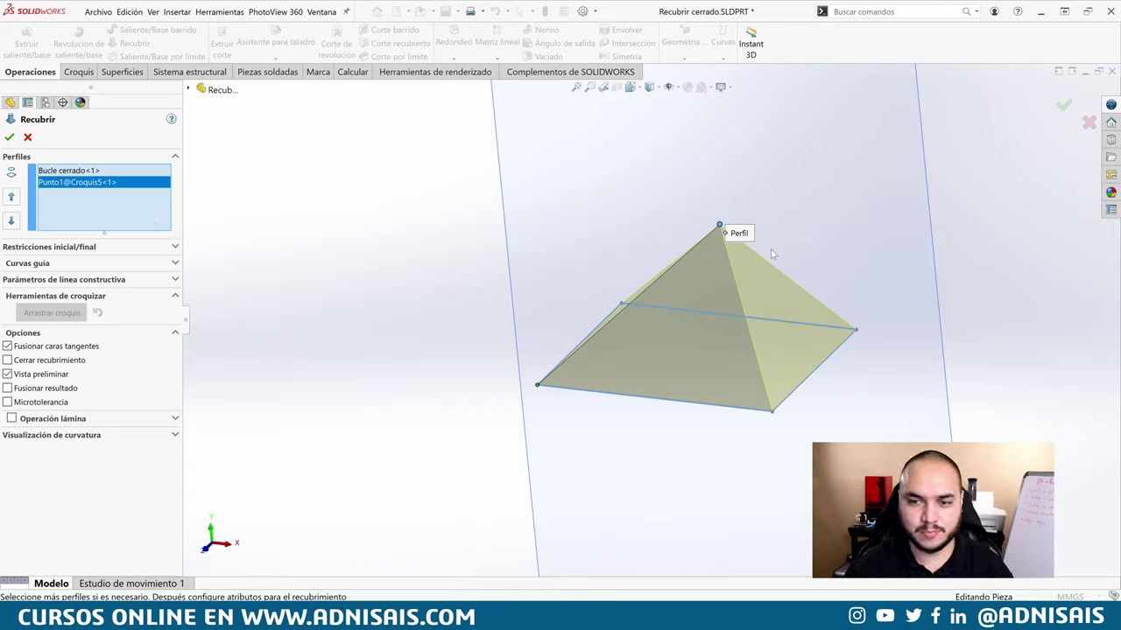
{"action": "mouse_move", "coordinate": [772, 254]}
{"action": "middle_mouse_down"}
{"action": "mouse_move", "coordinate": [780, 262]}
{"action": "mouse_move", "coordinate": [725, 243]}
{"action": "middle_mouse_up"}
- Set both Restricción inicial and Restricción final to Normal al perfil, inspecting the curved preview
{"action": "left_click", "coordinate": [35, 249]}
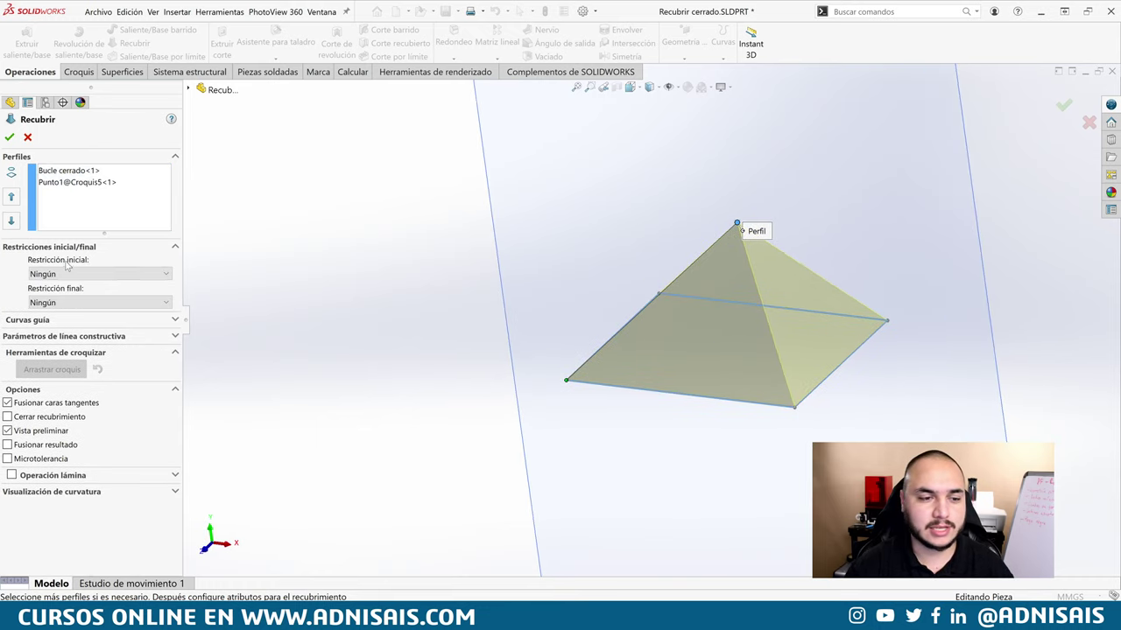
{"action": "left_click", "coordinate": [68, 274]}
{"action": "left_click", "coordinate": [57, 308]}
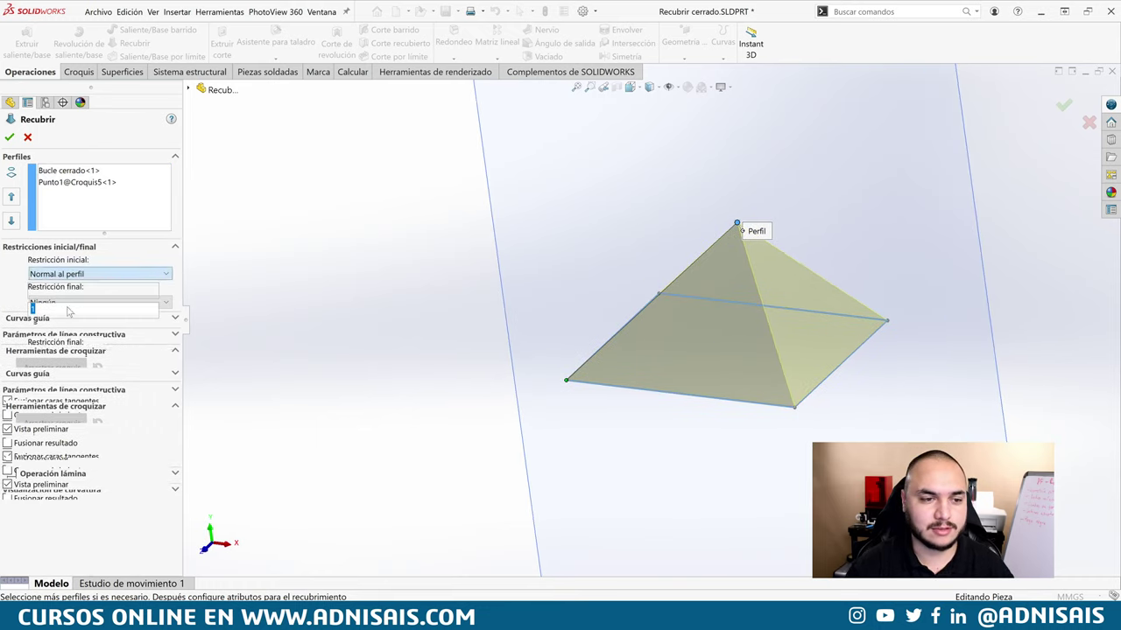
{"action": "middle_click_drag", "start_coordinate": [613, 377], "coordinate": [492, 378]}
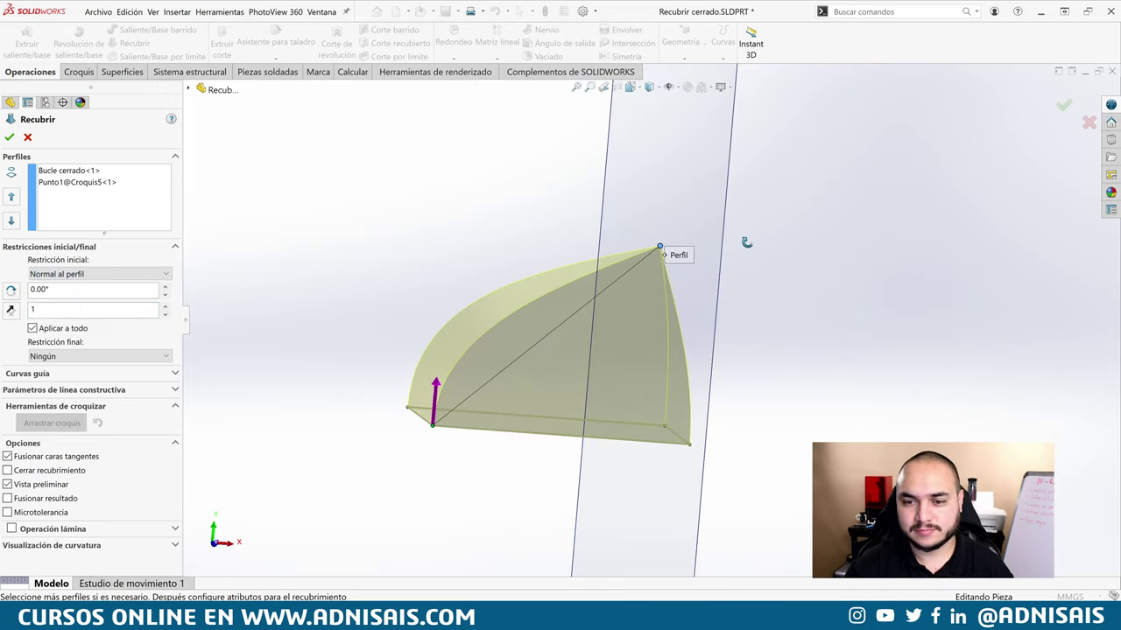
{"action": "left_click", "coordinate": [79, 356]}
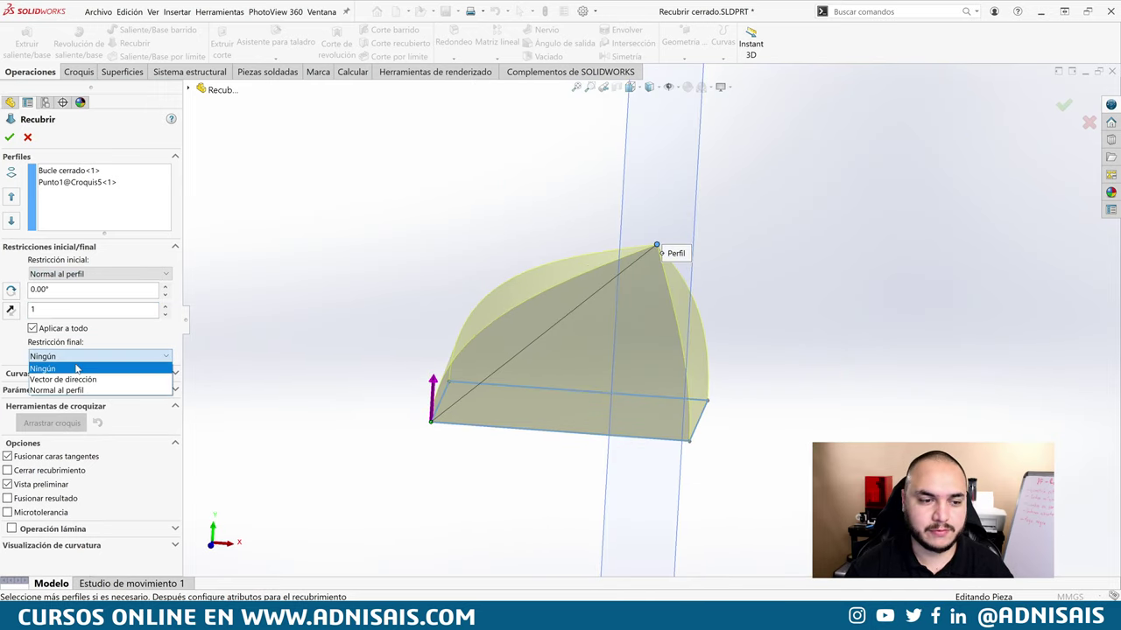
{"action": "left_click", "coordinate": [78, 390]}
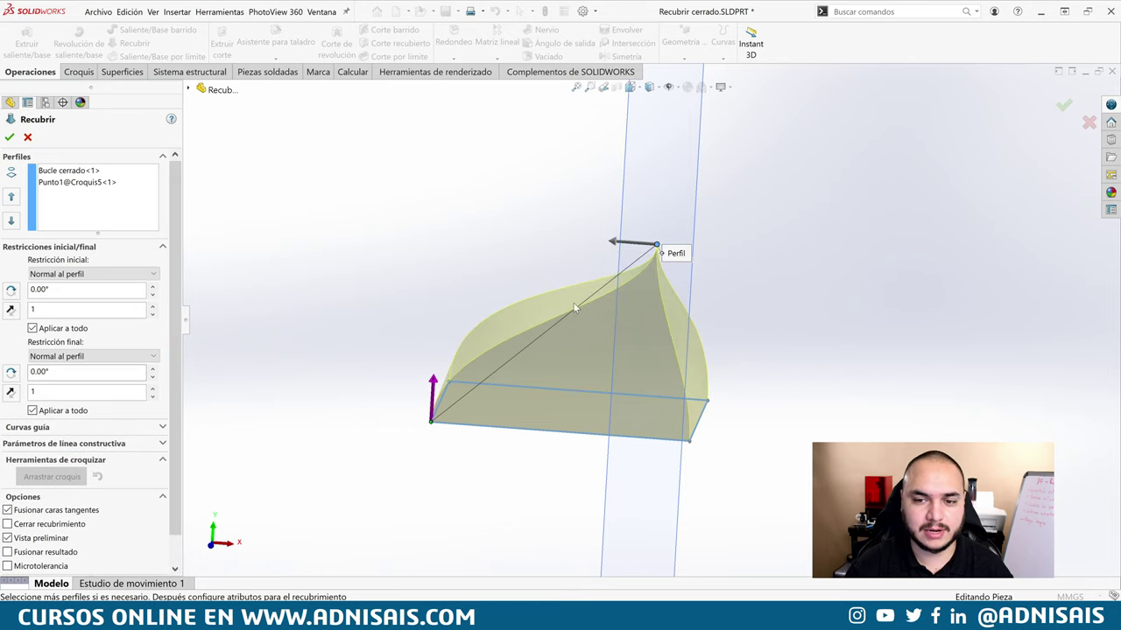
{"action": "mouse_move", "coordinate": [630, 280]}
{"action": "middle_mouse_down"}
{"action": "mouse_move", "coordinate": [501, 277]}
{"action": "mouse_move", "coordinate": [952, 320]}
{"action": "middle_mouse_up"}
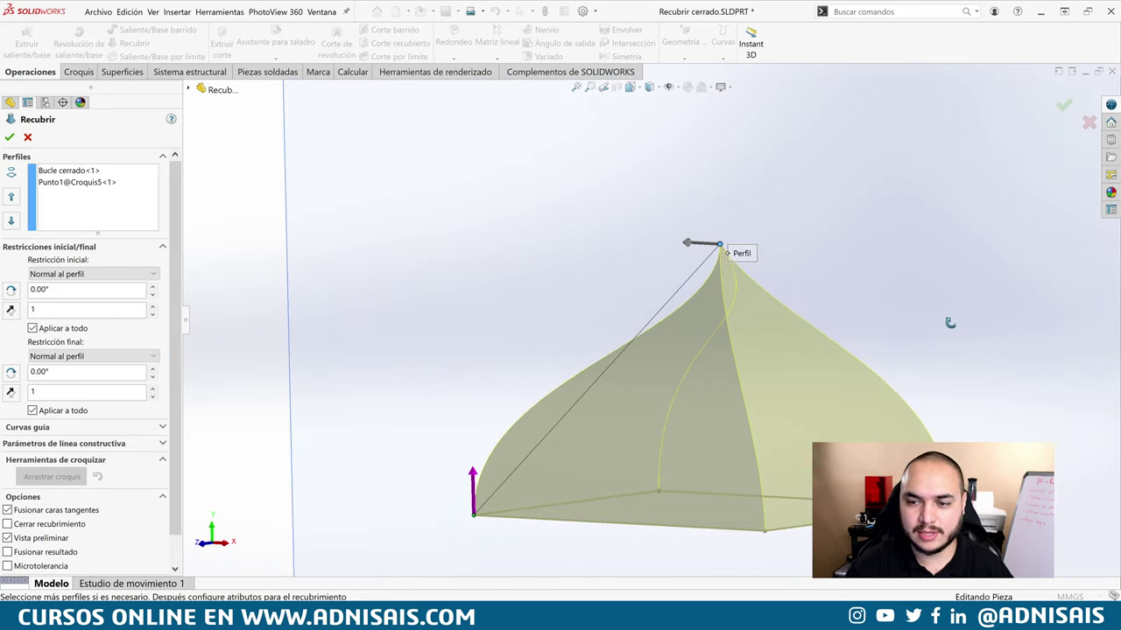
{"action": "mouse_move", "coordinate": [522, 255]}
{"action": "middle_mouse_down"}
{"action": "mouse_move", "coordinate": [548, 247]}
{"action": "mouse_move", "coordinate": [548, 230]}
{"action": "mouse_move", "coordinate": [520, 263]}
{"action": "mouse_move", "coordinate": [525, 252]}
{"action": "mouse_move", "coordinate": [534, 264]}
{"action": "mouse_move", "coordinate": [520, 241]}
{"action": "middle_mouse_up"}
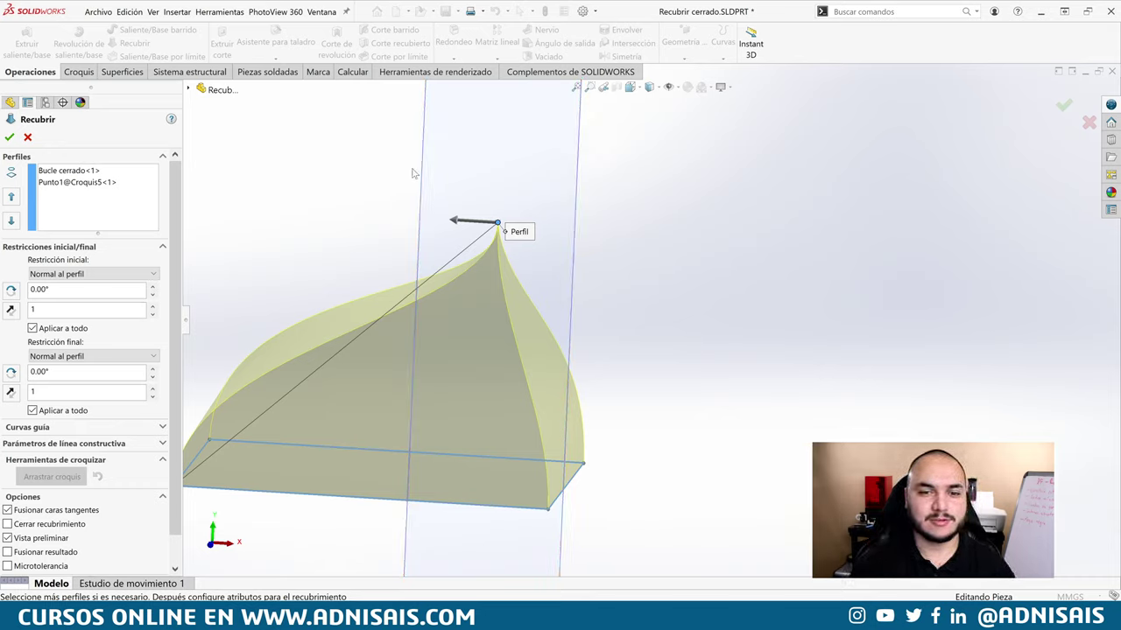
{"action": "mouse_move", "coordinate": [445, 187]}
{"action": "middle_mouse_down"}
{"action": "mouse_move", "coordinate": [455, 175]}
{"action": "mouse_move", "coordinate": [502, 244]}
{"action": "middle_mouse_up"}
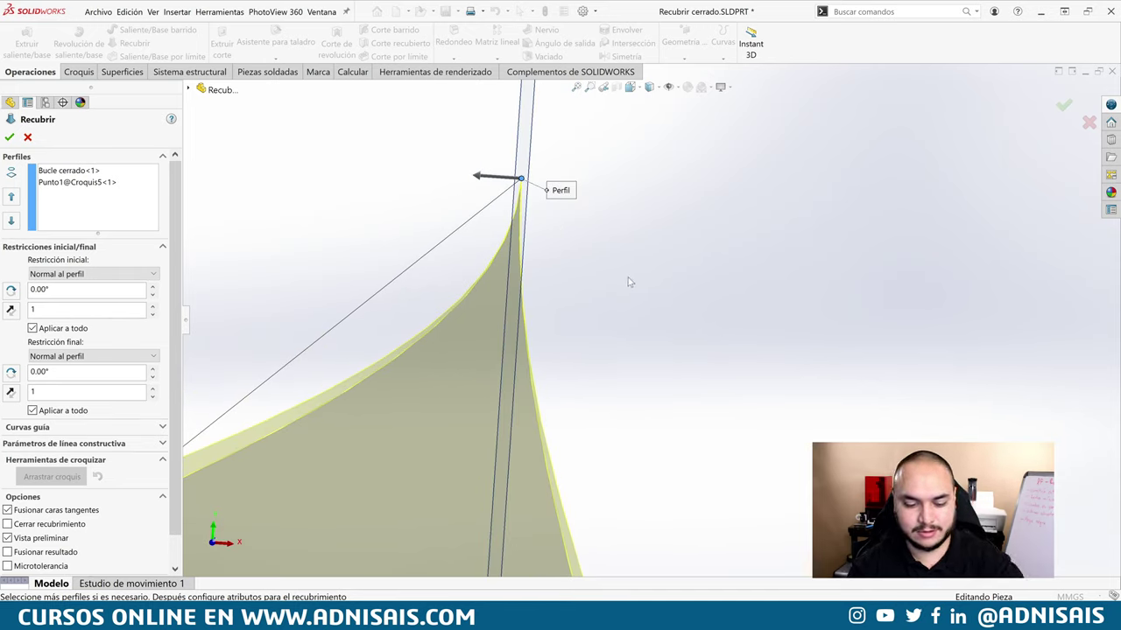
- Switch to the Front view and zoom in on the loft preview
{"action": "key", "text": "ctrl+1"}
{"action": "scroll", "coordinate": [520, 326], "scroll_direction": "down", "scroll_amount": 2}
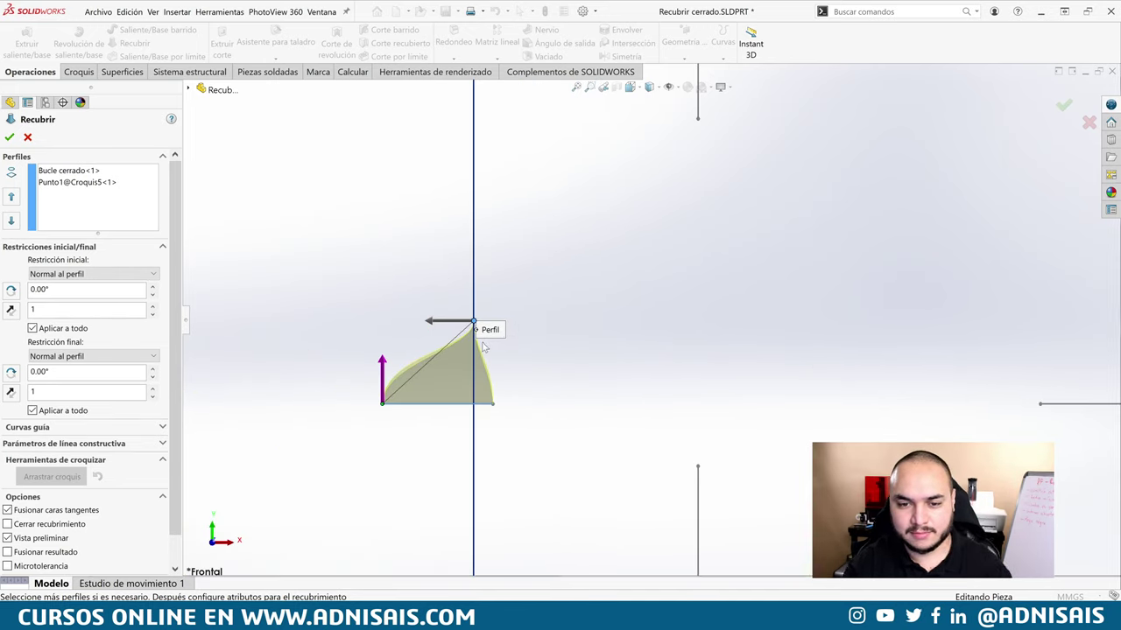
{"action": "scroll", "coordinate": [569, 358], "scroll_direction": "down", "scroll_amount": 5}
{"action": "scroll", "coordinate": [630, 394], "scroll_direction": "down", "scroll_amount": 3}
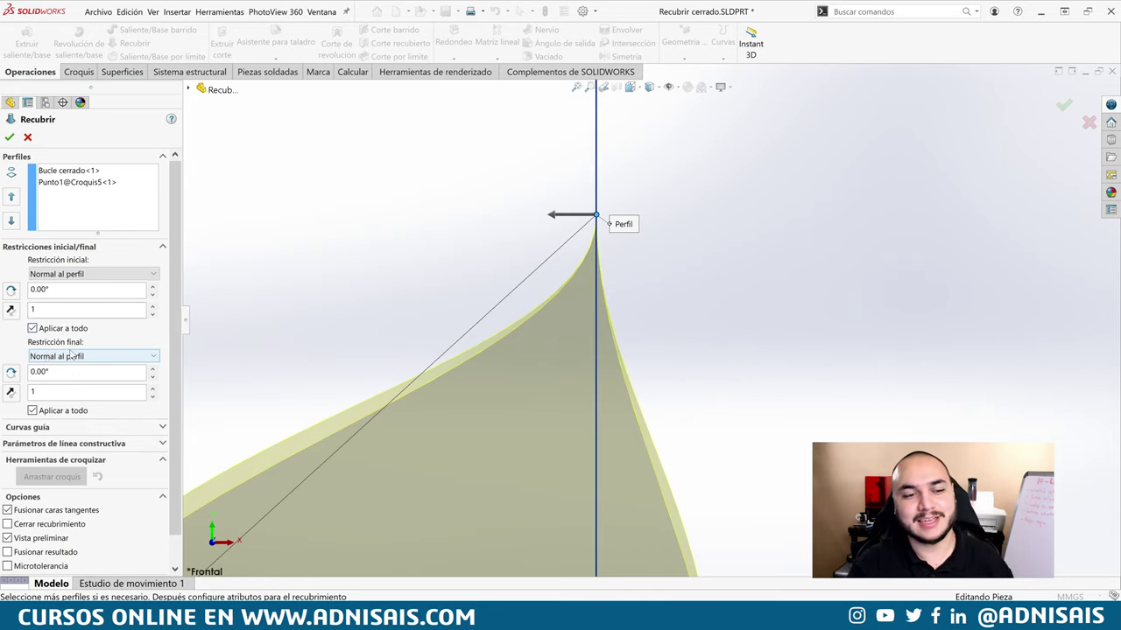
- Cancel the point-ended loft, hide Plano2, and suppress the earlier Recubrir1 loft
{"action": "left_click", "coordinate": [28, 137]}
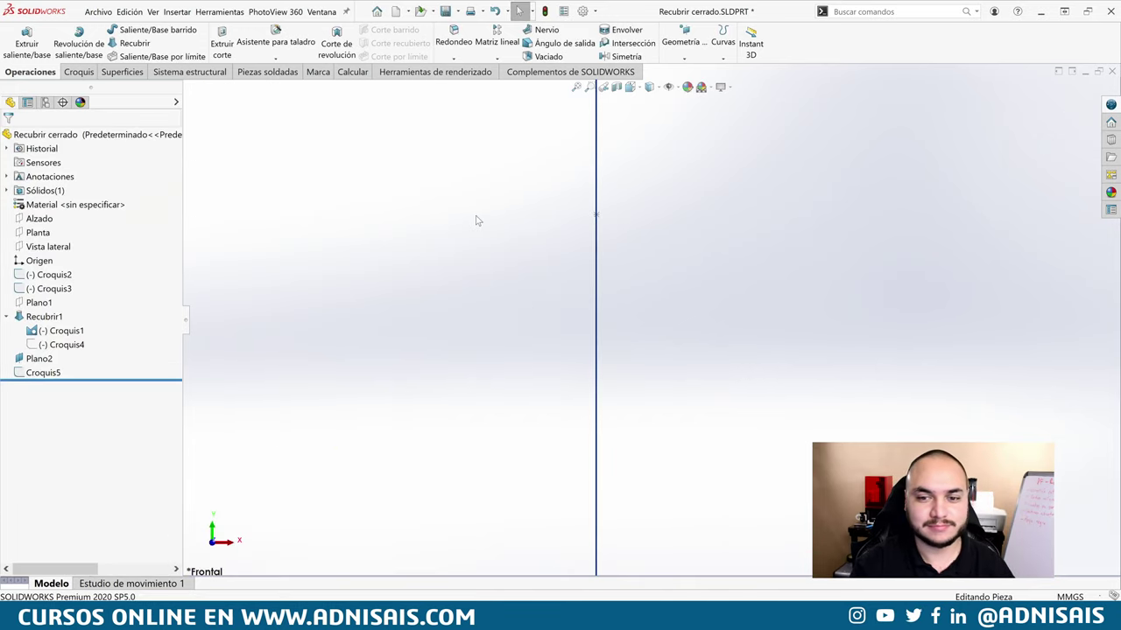
{"action": "middle_click_drag", "start_coordinate": [698, 285], "coordinate": [640, 325]}
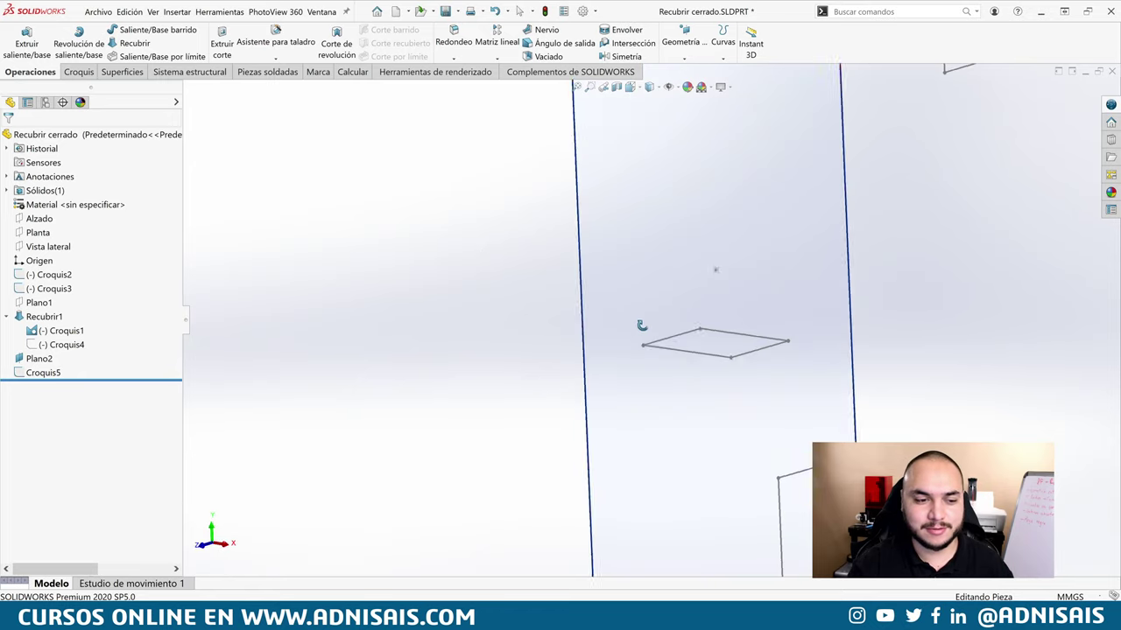
{"action": "left_click", "coordinate": [602, 244]}
{"action": "left_click", "coordinate": [652, 225]}
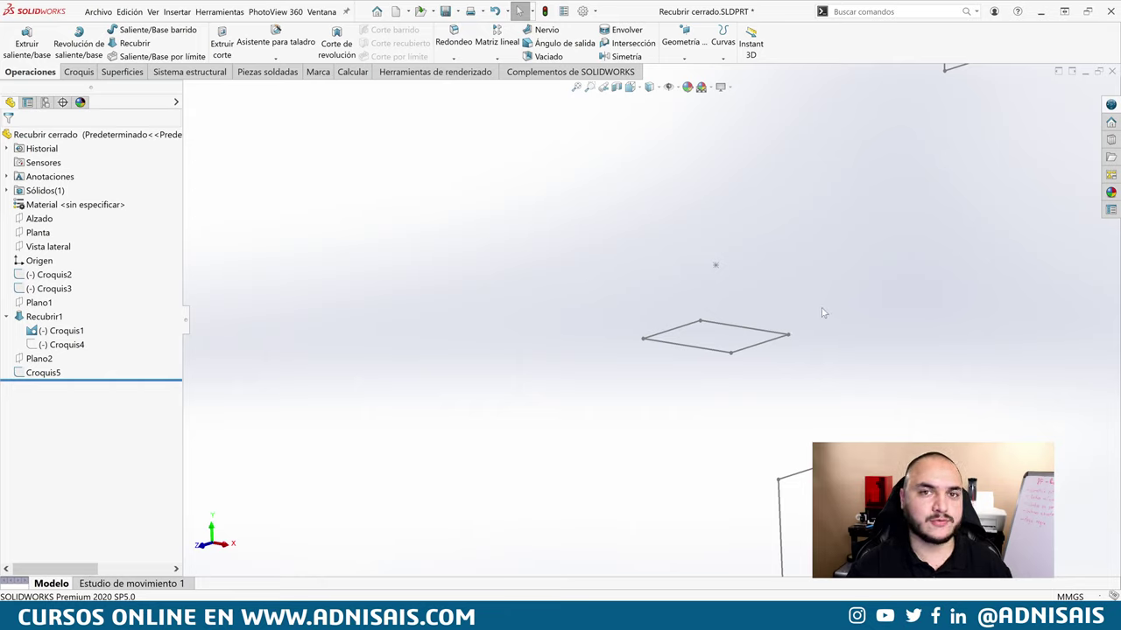
{"action": "left_click", "coordinate": [43, 317]}
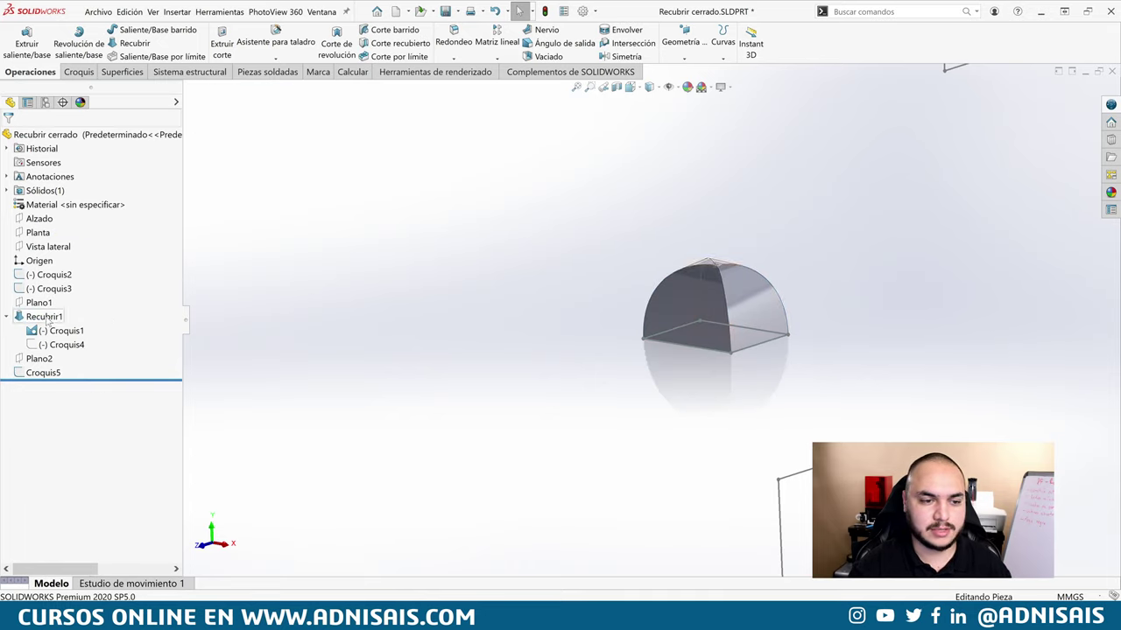
{"action": "left_click", "coordinate": [48, 318]}
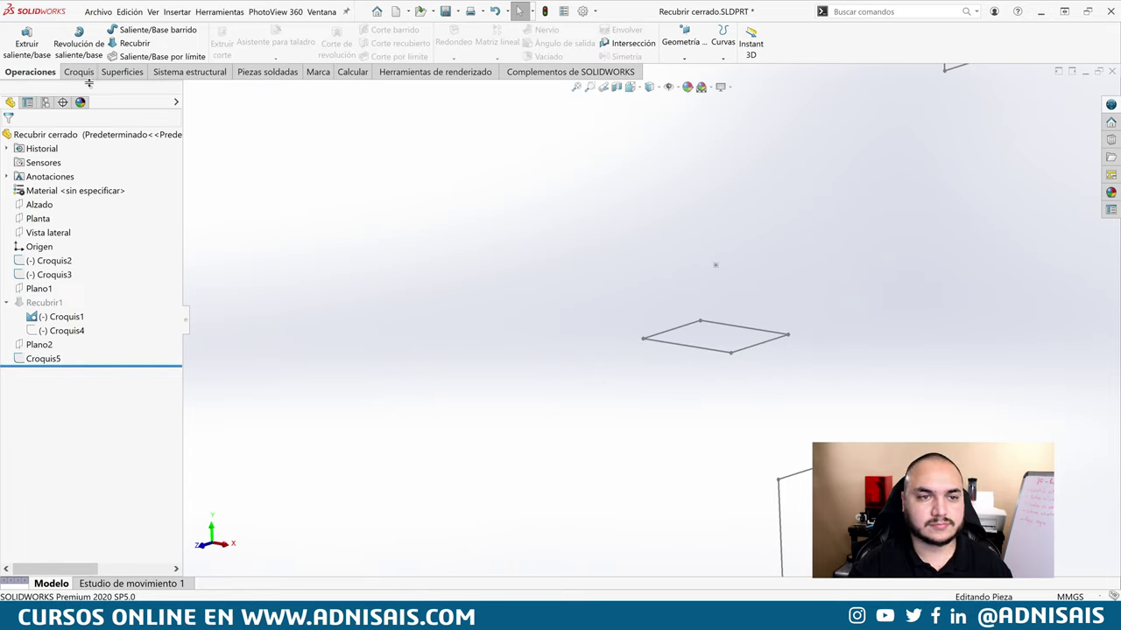
- Loft the flat rectangle's closed loop to the upright Croquis2 rectangle as the second profile
{"action": "key", "text": "f"}
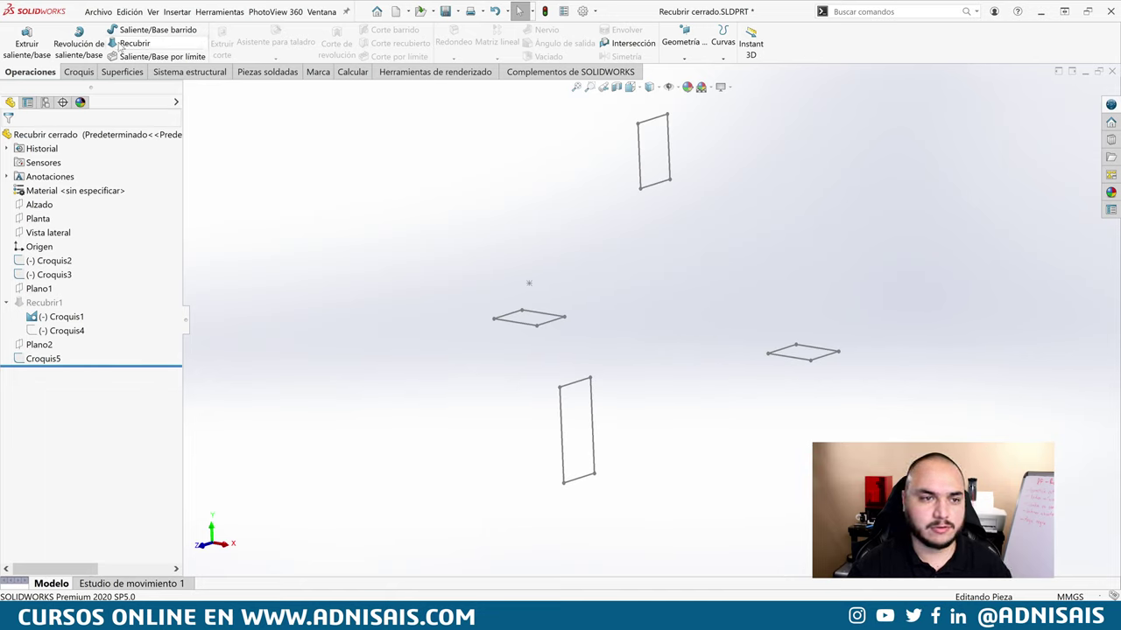
{"action": "left_click", "coordinate": [123, 43]}
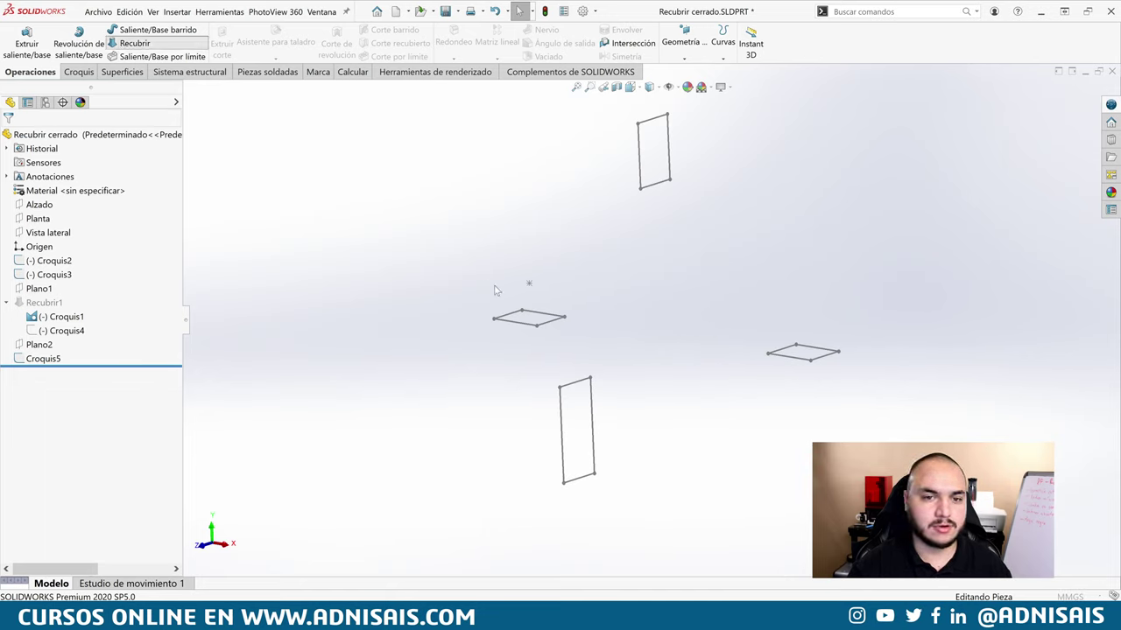
{"action": "left_click", "coordinate": [532, 329]}
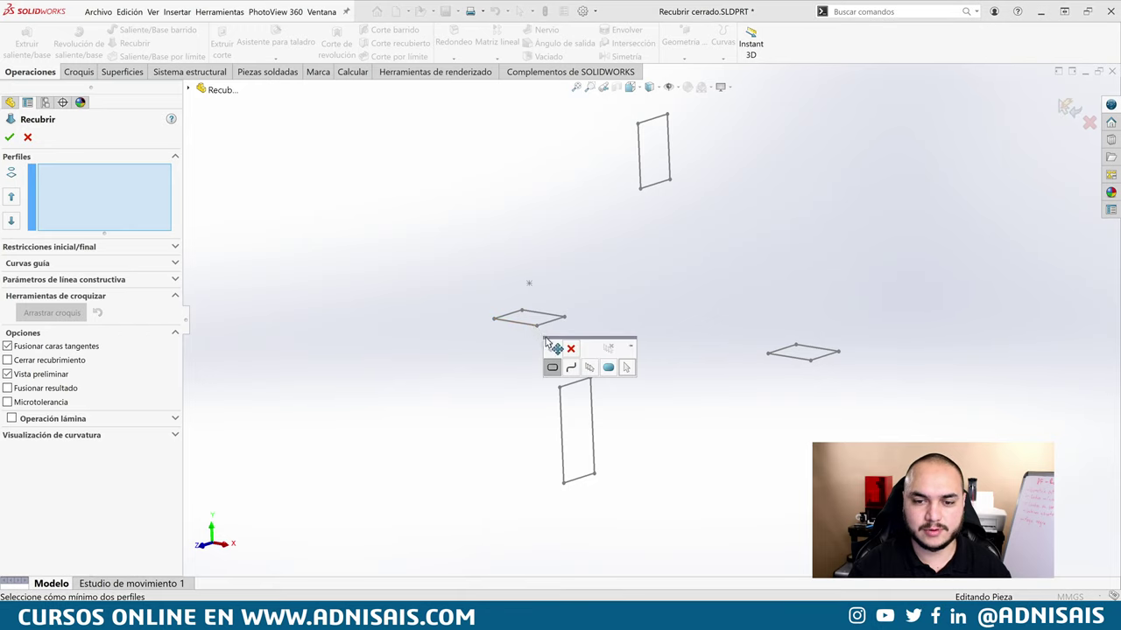
{"action": "left_click", "coordinate": [552, 367]}
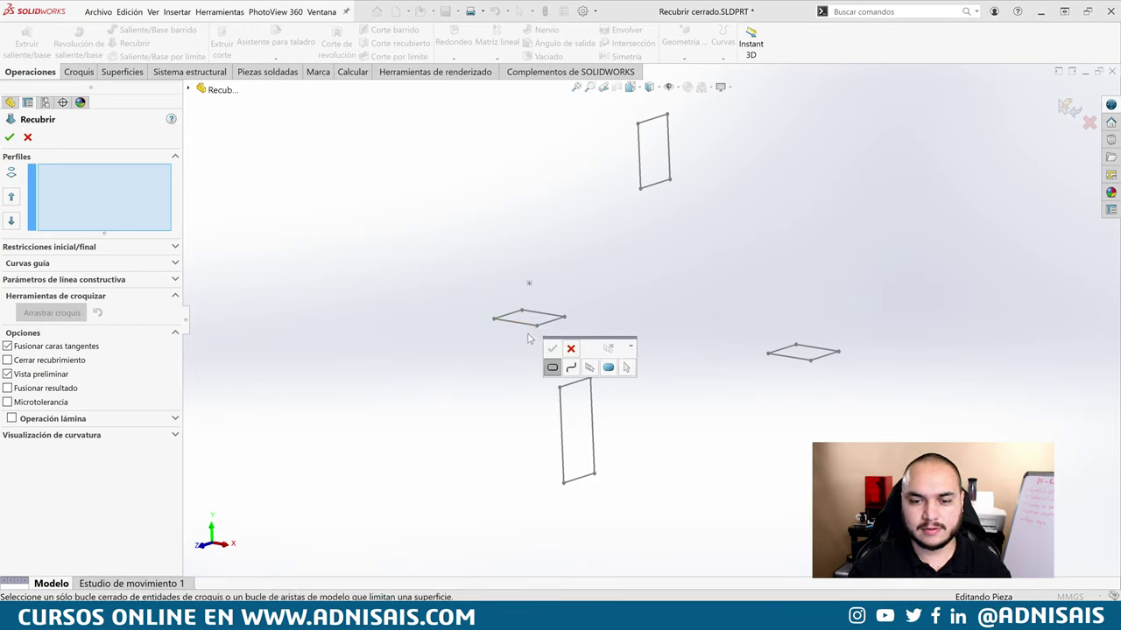
{"action": "left_click", "coordinate": [532, 325]}
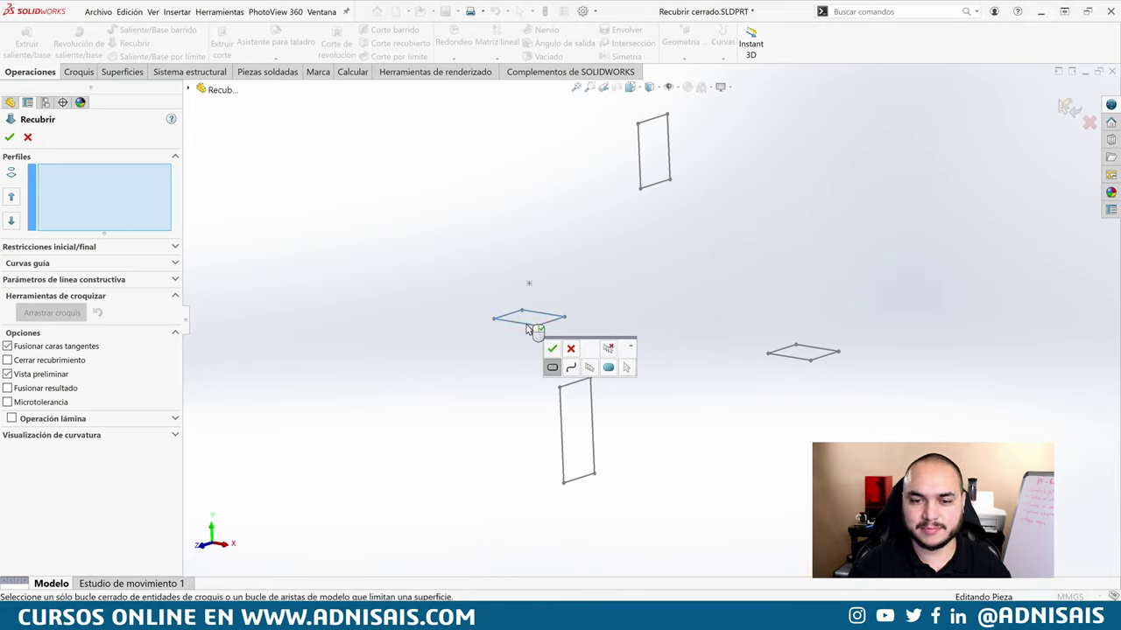
{"action": "left_click", "coordinate": [552, 348]}
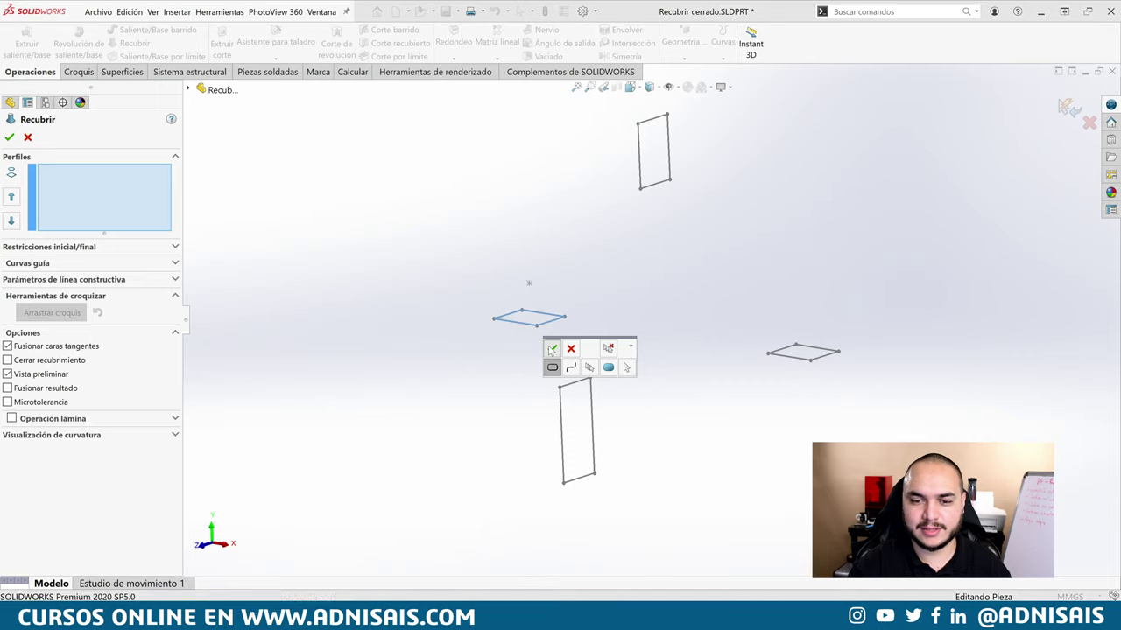
{"action": "left_click", "coordinate": [640, 185]}
{"action": "middle_click_drag", "start_coordinate": [707, 275], "coordinate": [688, 289]}
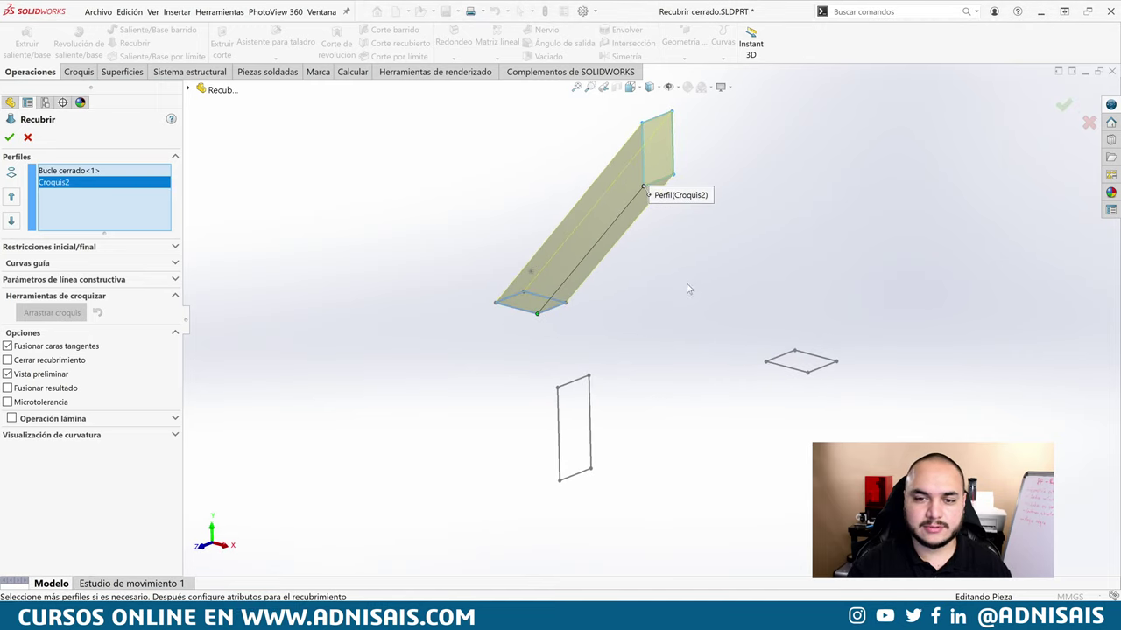
{"action": "left_click", "coordinate": [138, 249]}
- Set both the start and end constraints of the loft to Normal To Profile
{"action": "left_click", "coordinate": [128, 273]}
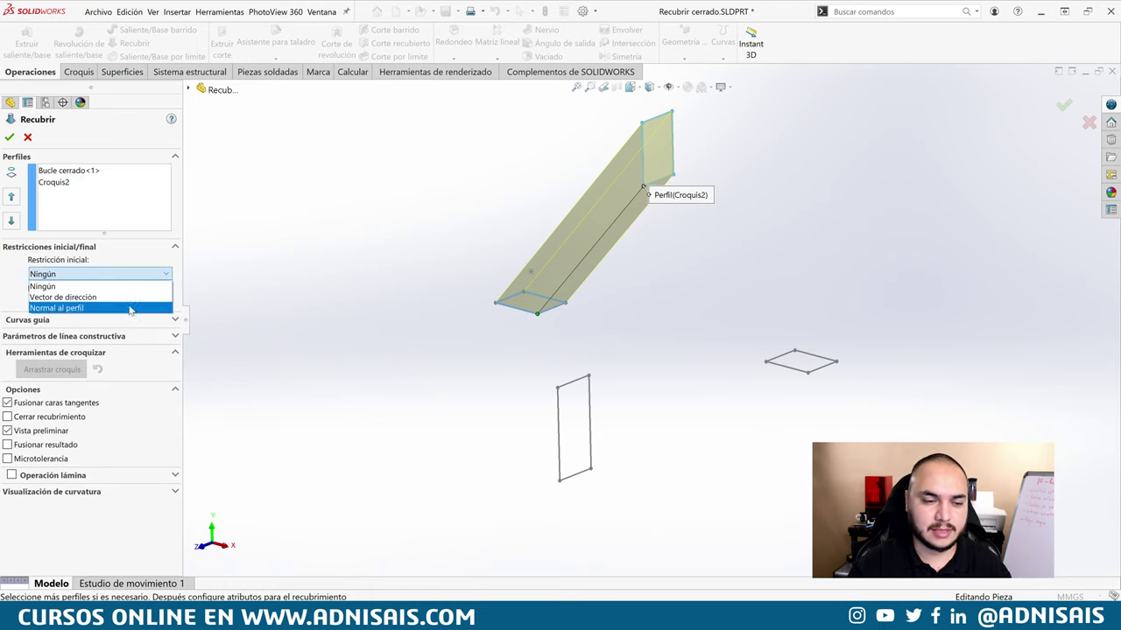
{"action": "left_click", "coordinate": [128, 308]}
{"action": "left_click", "coordinate": [137, 357]}
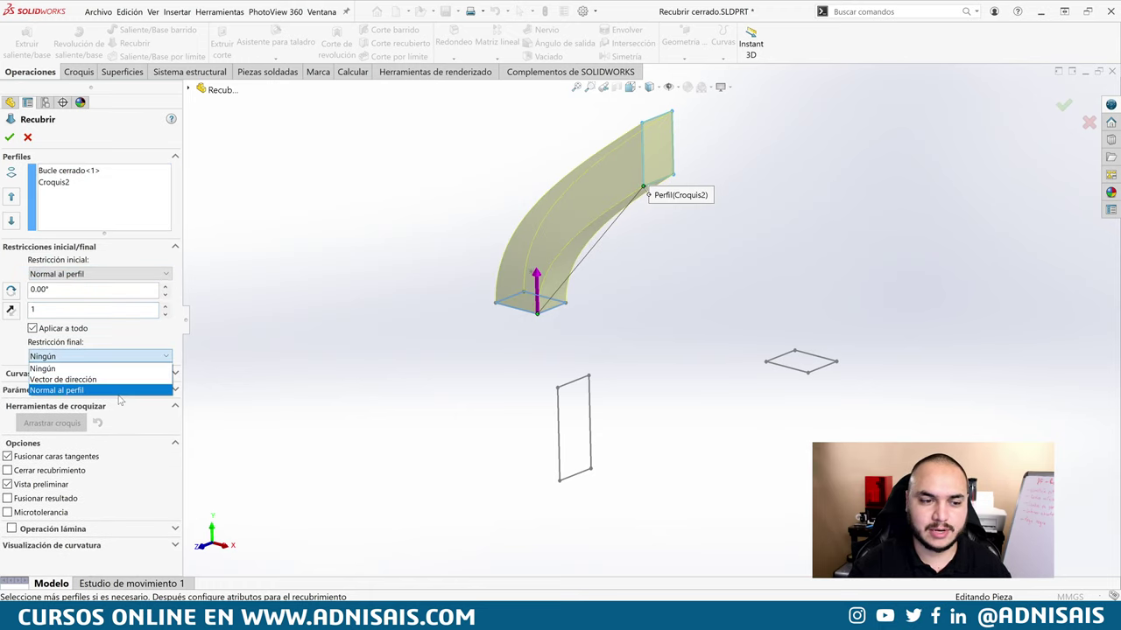
{"action": "left_click", "coordinate": [119, 391]}
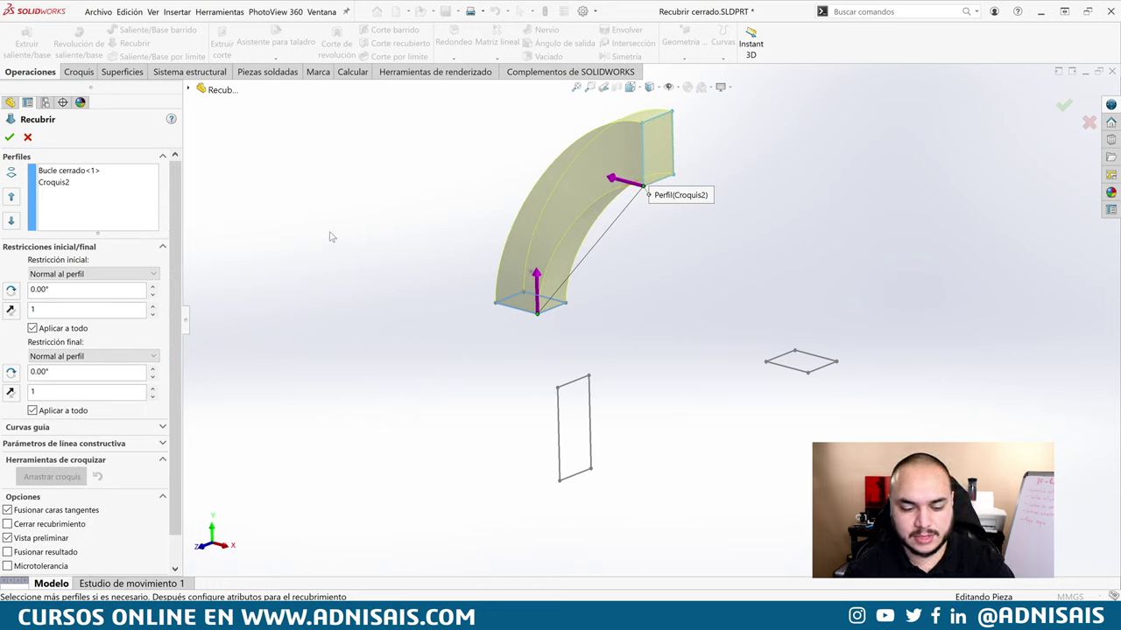
- From the front view, set the start tangent length to 3.43 and the end length to 5.5
{"action": "key", "text": "ctrl+1"}
{"action": "scroll", "coordinate": [544, 192], "scroll_direction": "down", "scroll_amount": 1}
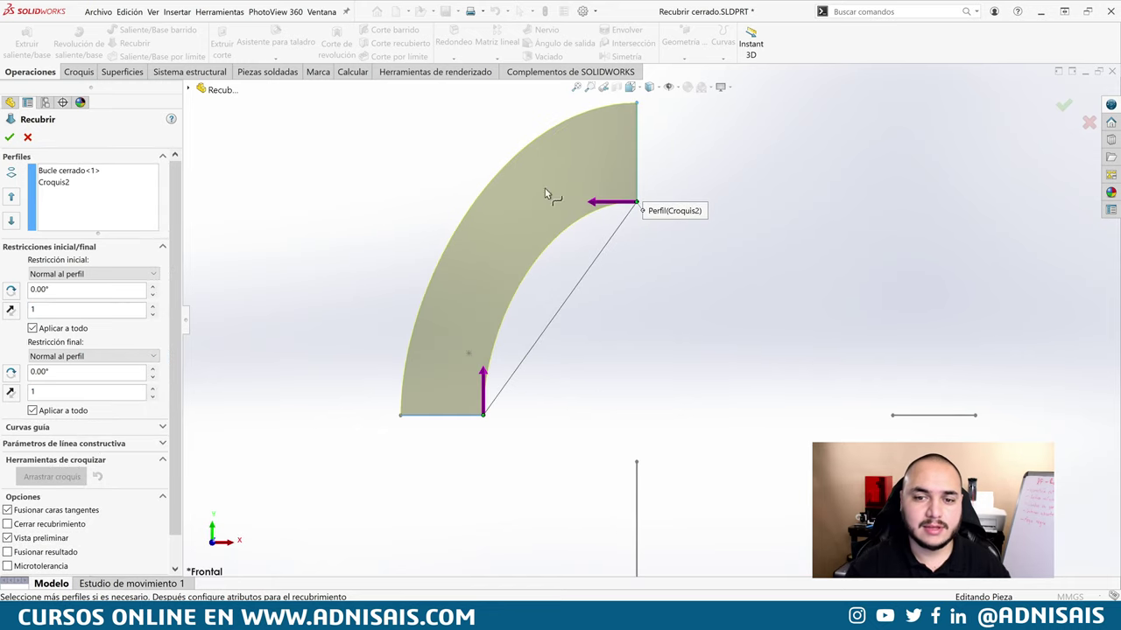
{"action": "left_click_drag", "start_coordinate": [594, 202], "coordinate": [535, 203]}
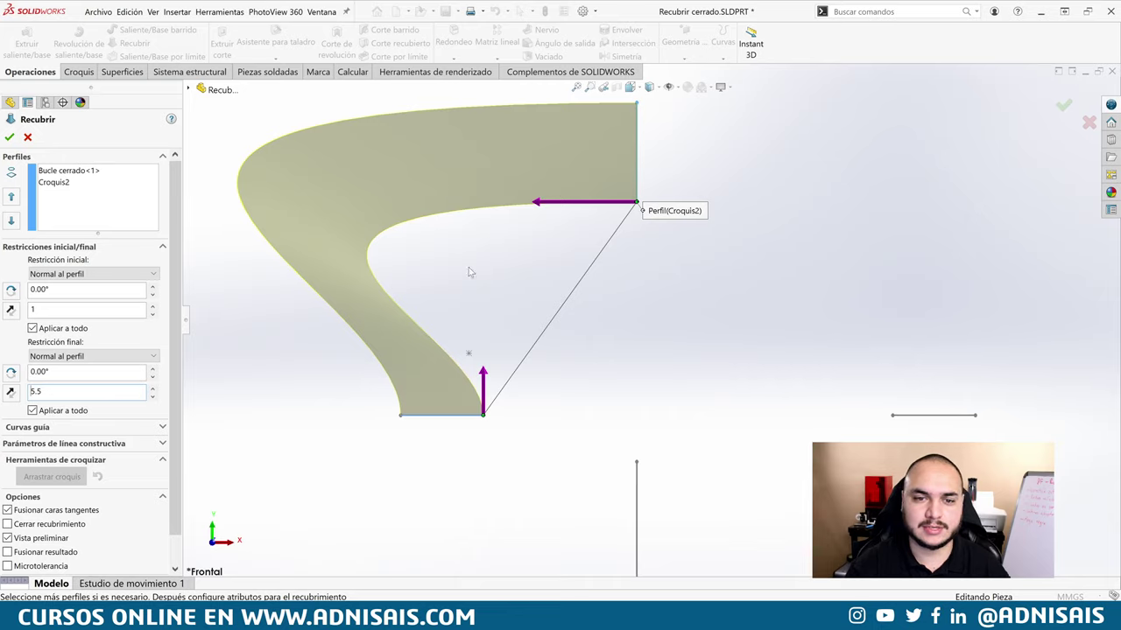
{"action": "left_click_drag", "start_coordinate": [482, 362], "coordinate": [482, 340]}
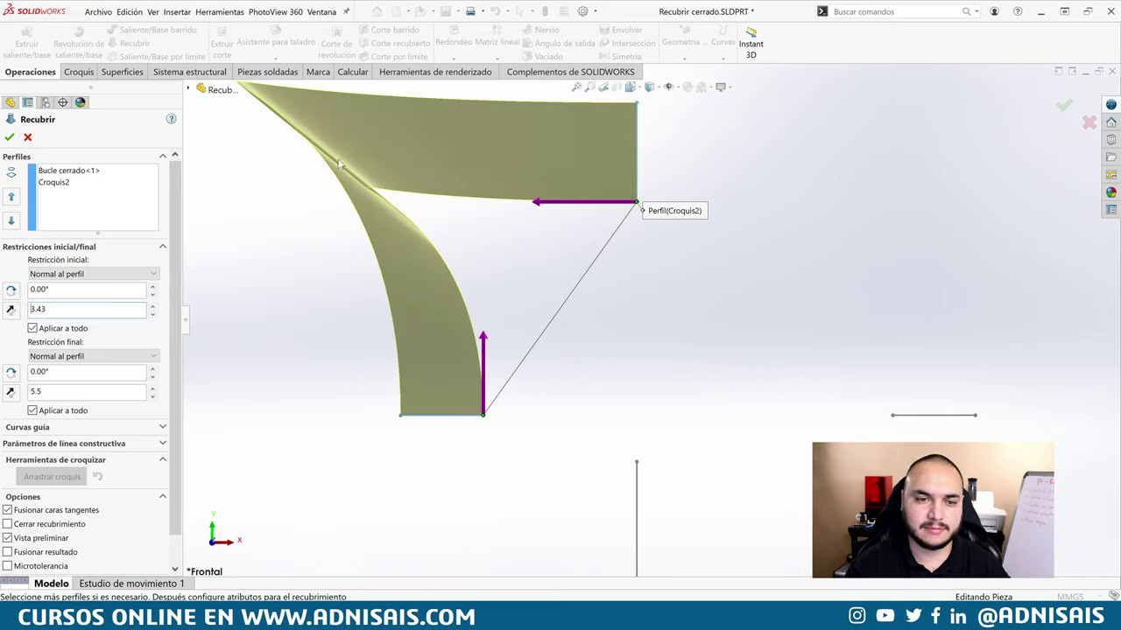
{"action": "mouse_move", "coordinate": [390, 187]}
{"action": "middle_mouse_down"}
{"action": "mouse_move", "coordinate": [438, 170]}
{"action": "mouse_move", "coordinate": [399, 194]}
{"action": "mouse_move", "coordinate": [460, 170]}
{"action": "middle_mouse_up"}
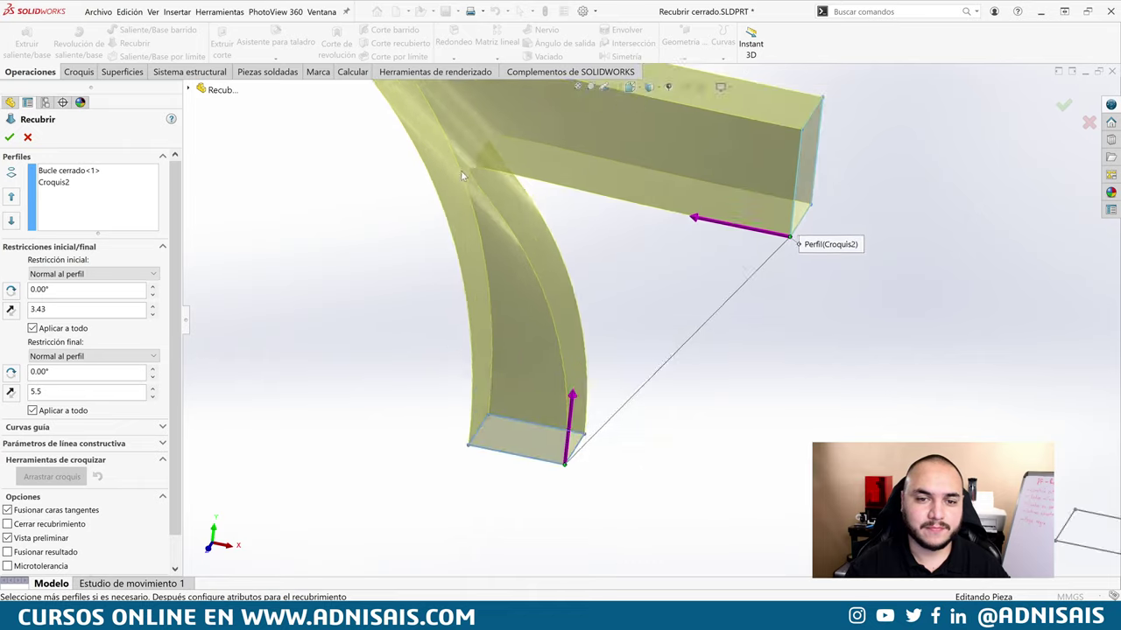
{"action": "scroll", "coordinate": [461, 170], "scroll_direction": "down", "scroll_amount": 3}
{"action": "mouse_move", "coordinate": [469, 111]}
{"action": "middle_mouse_down"}
{"action": "mouse_move", "coordinate": [746, 183]}
{"action": "mouse_move", "coordinate": [808, 155]}
{"action": "mouse_move", "coordinate": [842, 229]}
{"action": "mouse_move", "coordinate": [671, 437]}
{"action": "middle_mouse_up"}
{"action": "scroll", "coordinate": [746, 183], "scroll_direction": "up", "scroll_amount": 2}
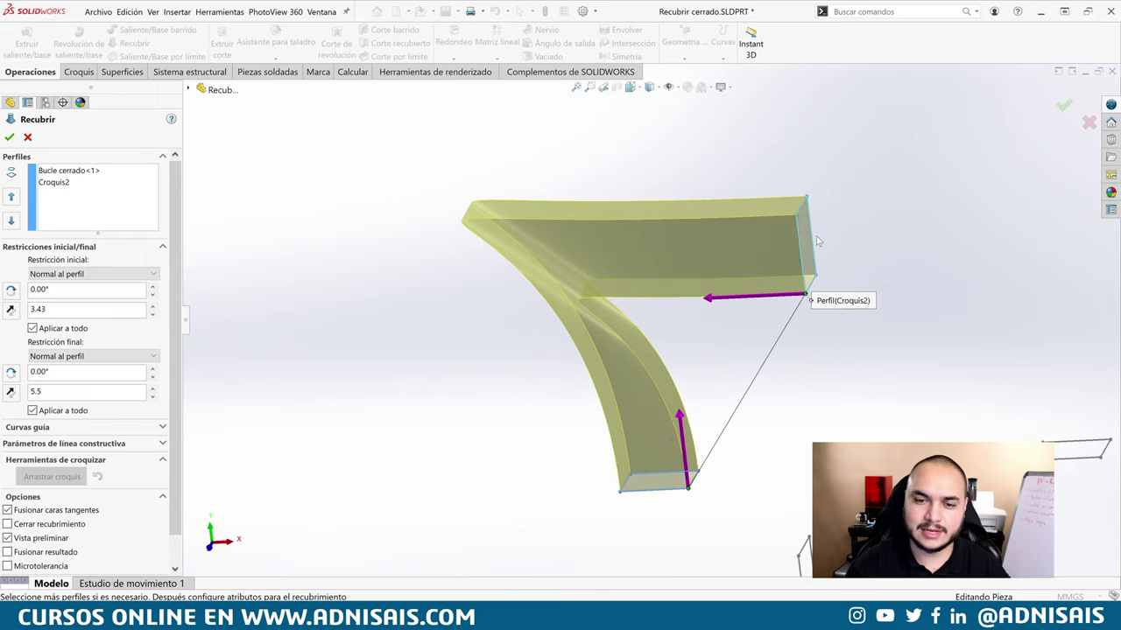
{"action": "scroll", "coordinate": [637, 386], "scroll_direction": "down", "scroll_amount": 2}
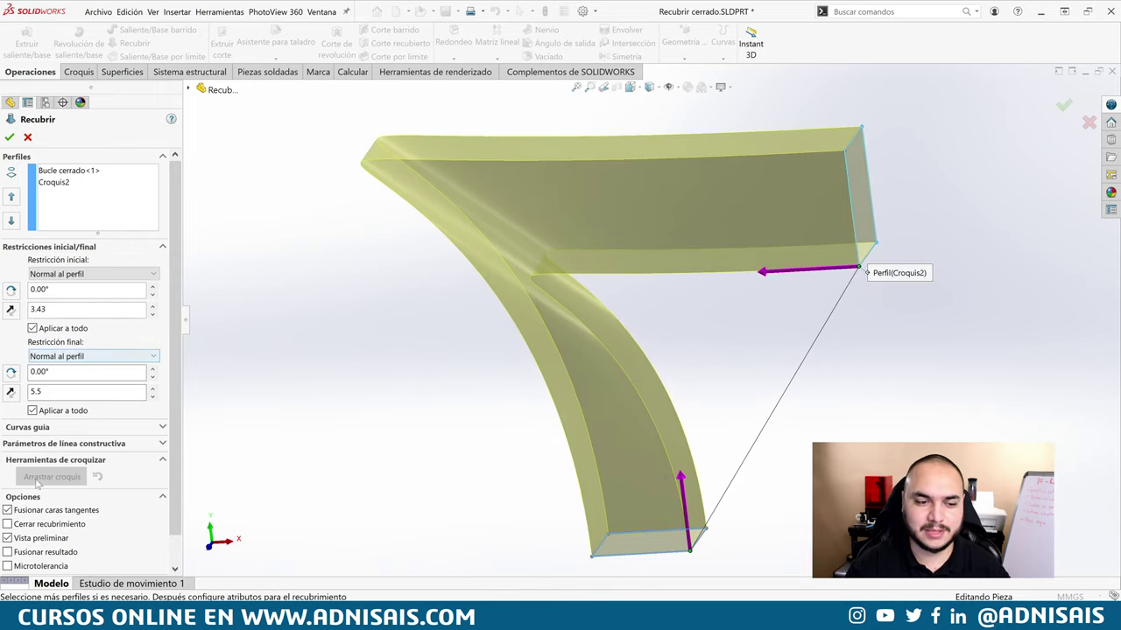
- Make the loft a thin-walled feature and attempt to finish it
{"action": "scroll", "coordinate": [165, 438], "scroll_direction": "down", "scroll_amount": 1}
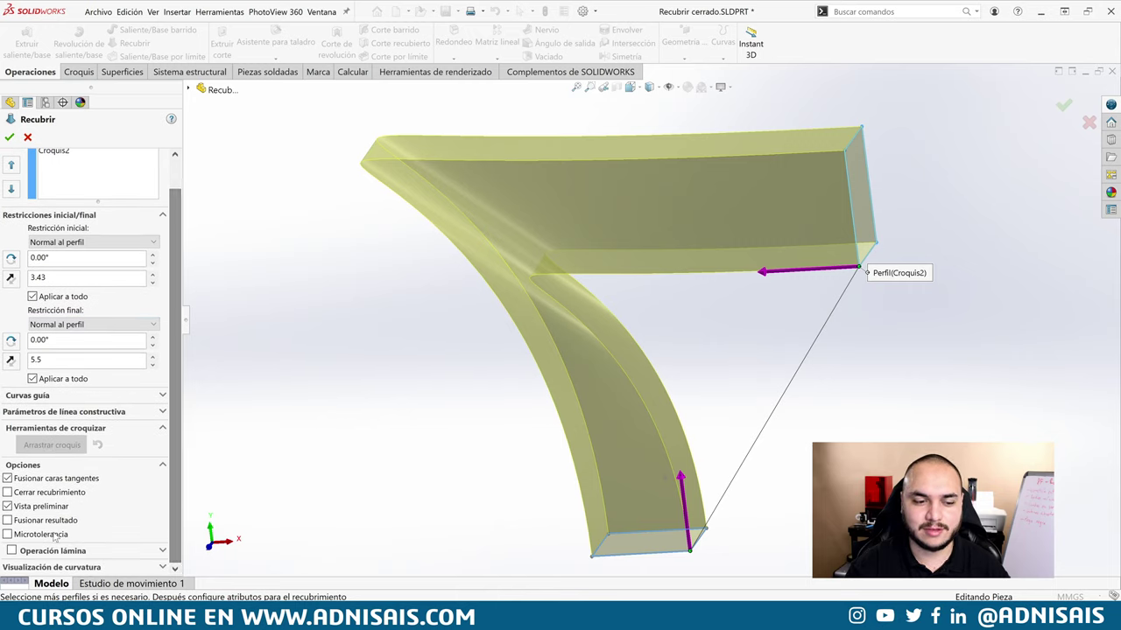
{"action": "left_click", "coordinate": [11, 551]}
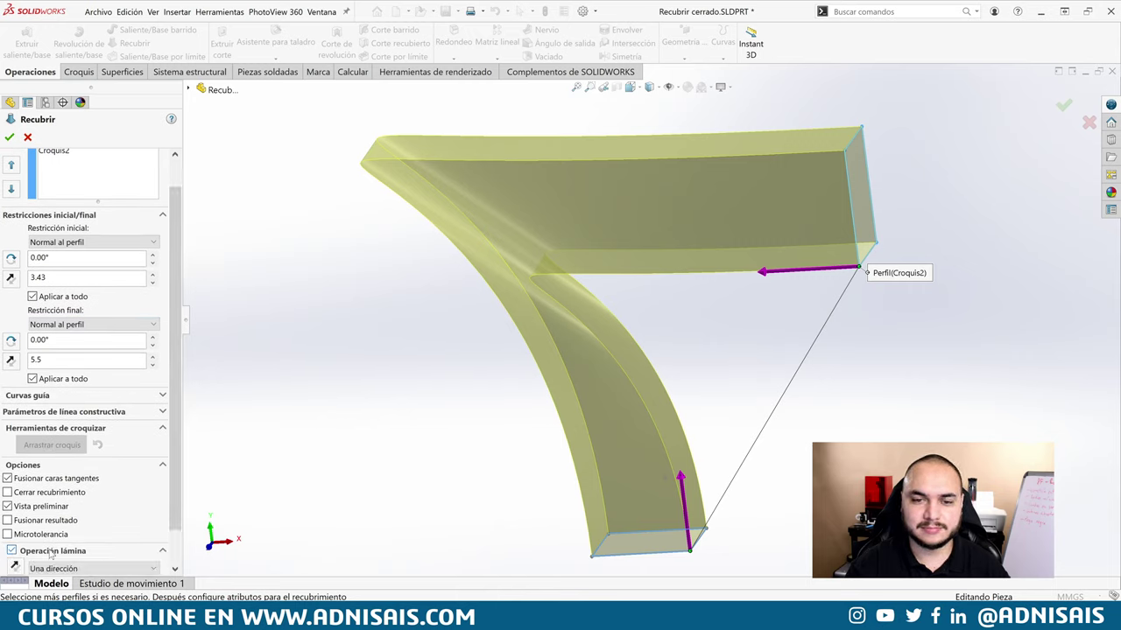
{"action": "scroll", "coordinate": [13, 548], "scroll_direction": "down", "scroll_amount": 1}
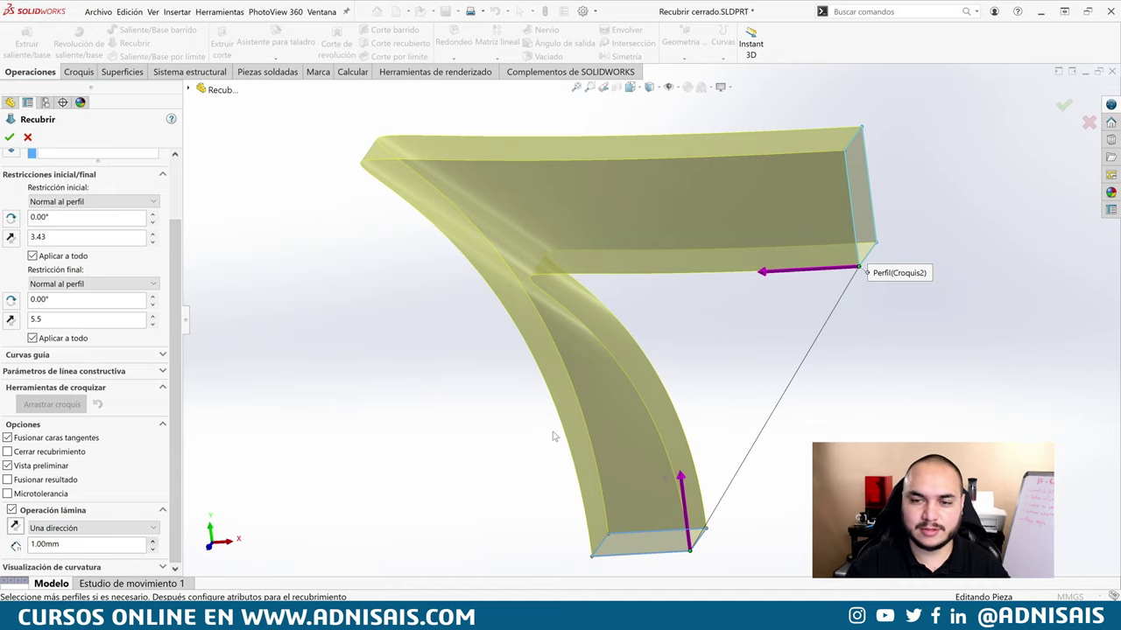
{"action": "scroll", "coordinate": [553, 436], "scroll_direction": "down", "scroll_amount": 2}
{"action": "scroll", "coordinate": [793, 377], "scroll_direction": "down", "scroll_amount": 2}
{"action": "scroll", "coordinate": [784, 357], "scroll_direction": "down", "scroll_amount": 2}
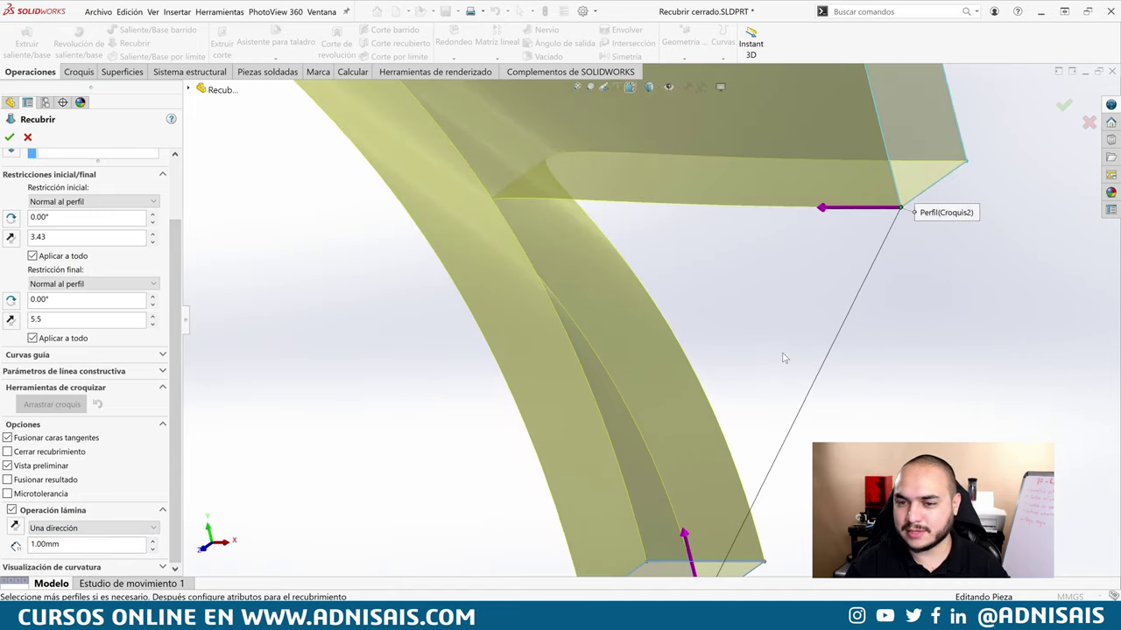
{"action": "mouse_move", "coordinate": [911, 211]}
{"action": "middle_mouse_down"}
{"action": "mouse_move", "coordinate": [817, 213]}
{"action": "mouse_move", "coordinate": [809, 248]}
{"action": "mouse_move", "coordinate": [665, 263]}
{"action": "middle_mouse_up"}
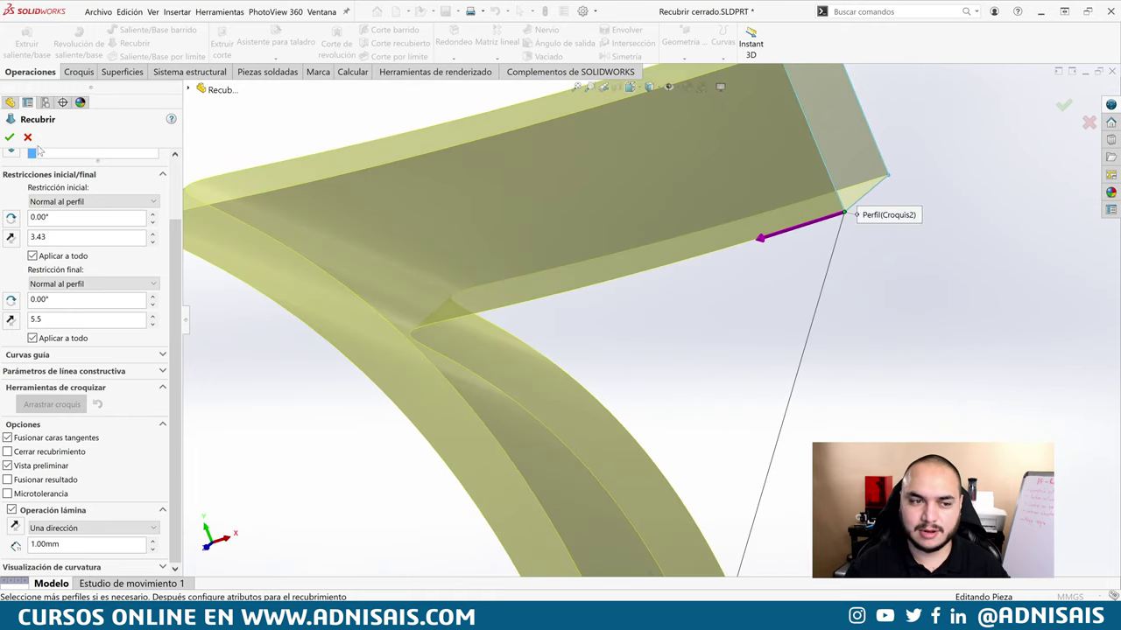
{"action": "left_click", "coordinate": [11, 135]}
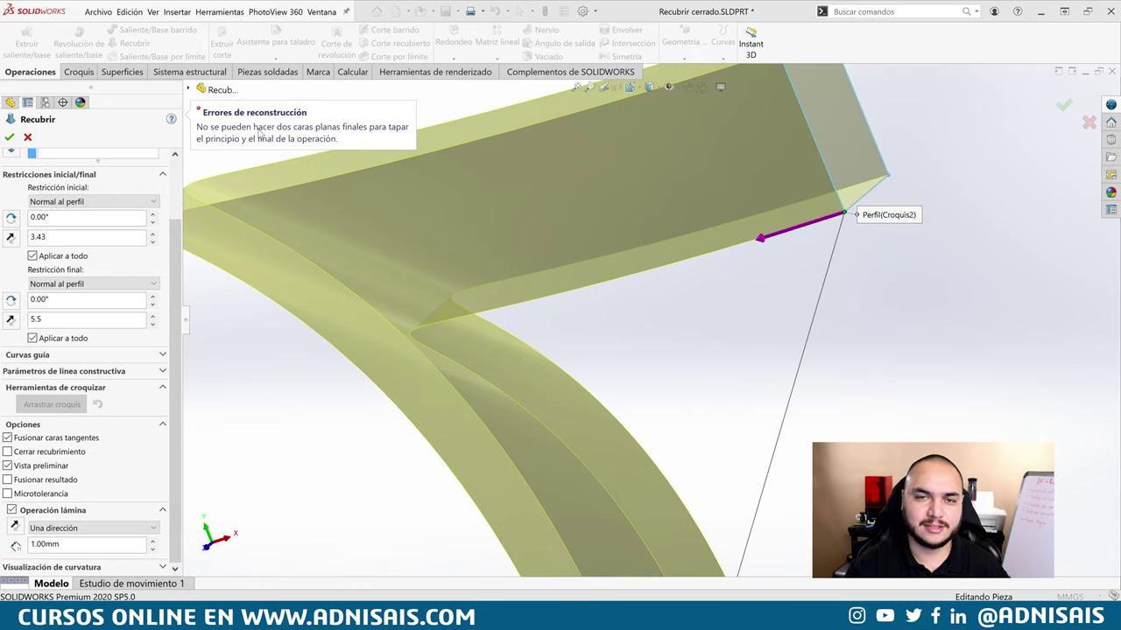
- Inspect the bend, then shorten the start tangent to 2.58 and the end tangent to 4.61
{"action": "scroll", "coordinate": [612, 224], "scroll_direction": "up", "scroll_amount": 3}
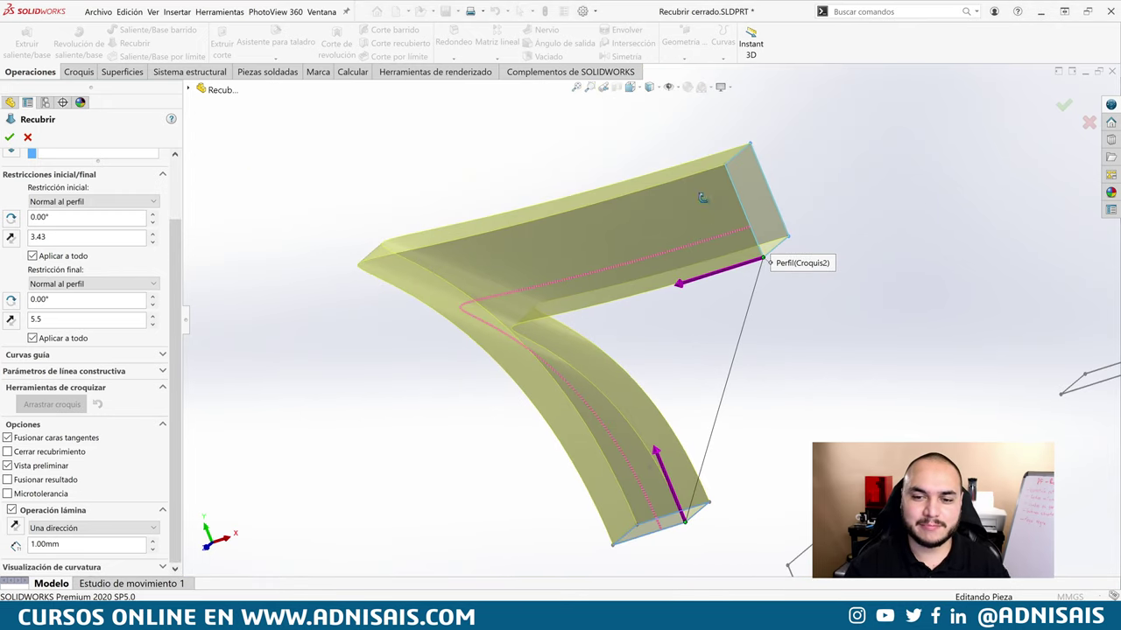
{"action": "mouse_move", "coordinate": [697, 243]}
{"action": "middle_mouse_down"}
{"action": "mouse_move", "coordinate": [774, 277]}
{"action": "mouse_move", "coordinate": [775, 168]}
{"action": "middle_mouse_up"}
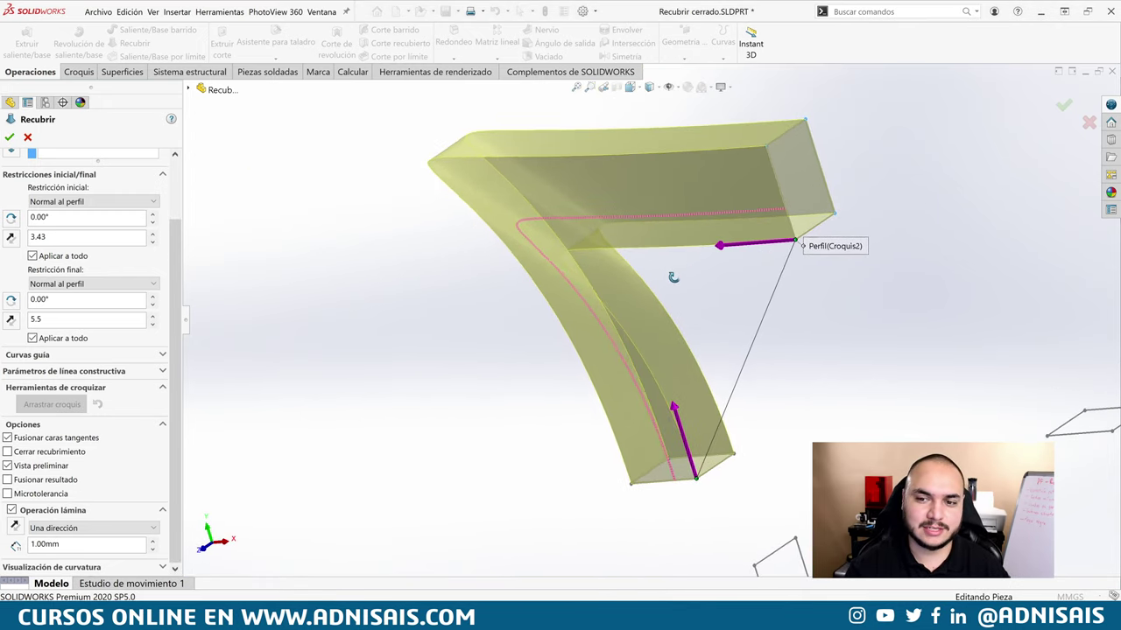
{"action": "scroll", "coordinate": [776, 168], "scroll_direction": "down", "scroll_amount": 2}
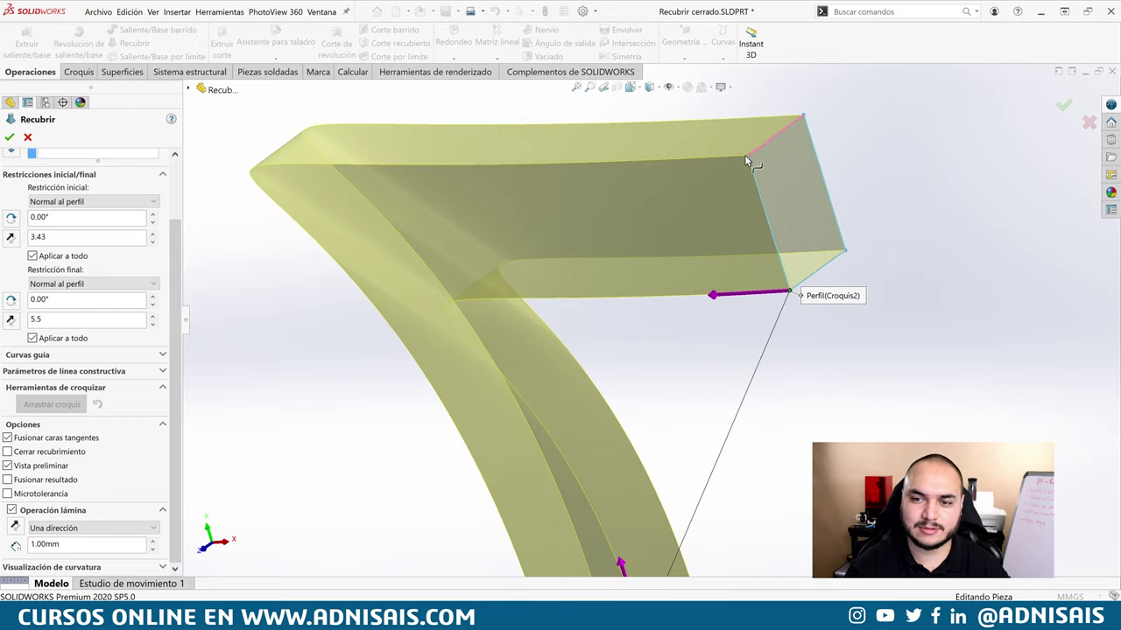
{"action": "mouse_move", "coordinate": [479, 289]}
{"action": "middle_mouse_down"}
{"action": "mouse_move", "coordinate": [445, 291]}
{"action": "mouse_move", "coordinate": [708, 390]}
{"action": "middle_mouse_up"}
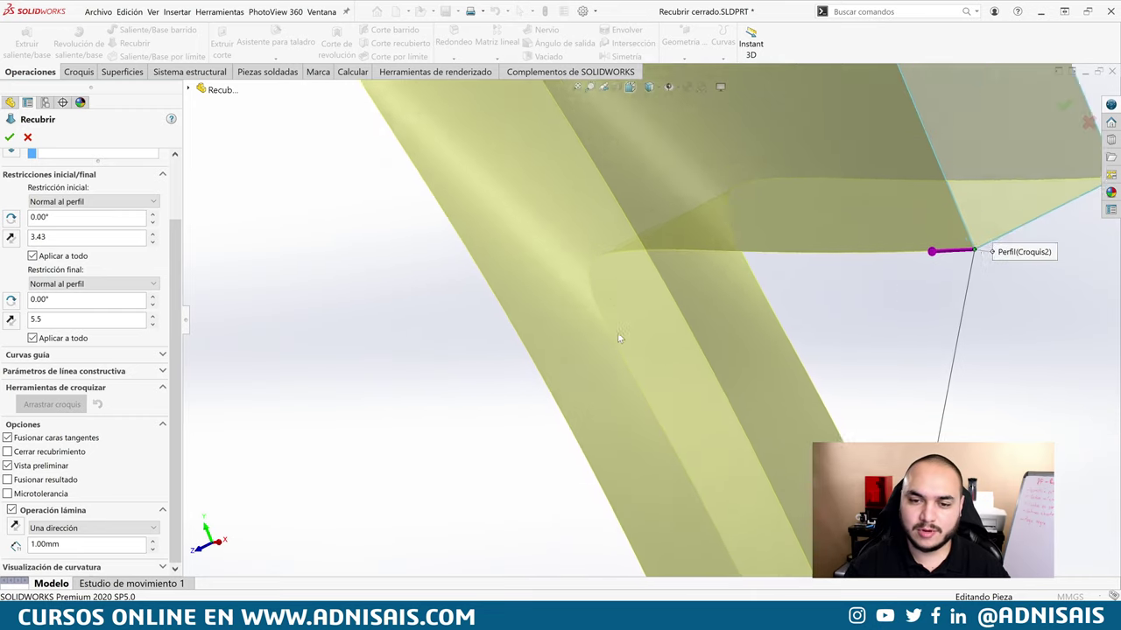
{"action": "scroll", "coordinate": [708, 403], "scroll_direction": "up", "scroll_amount": 3}
{"action": "scroll", "coordinate": [707, 413], "scroll_direction": "down", "scroll_amount": 3}
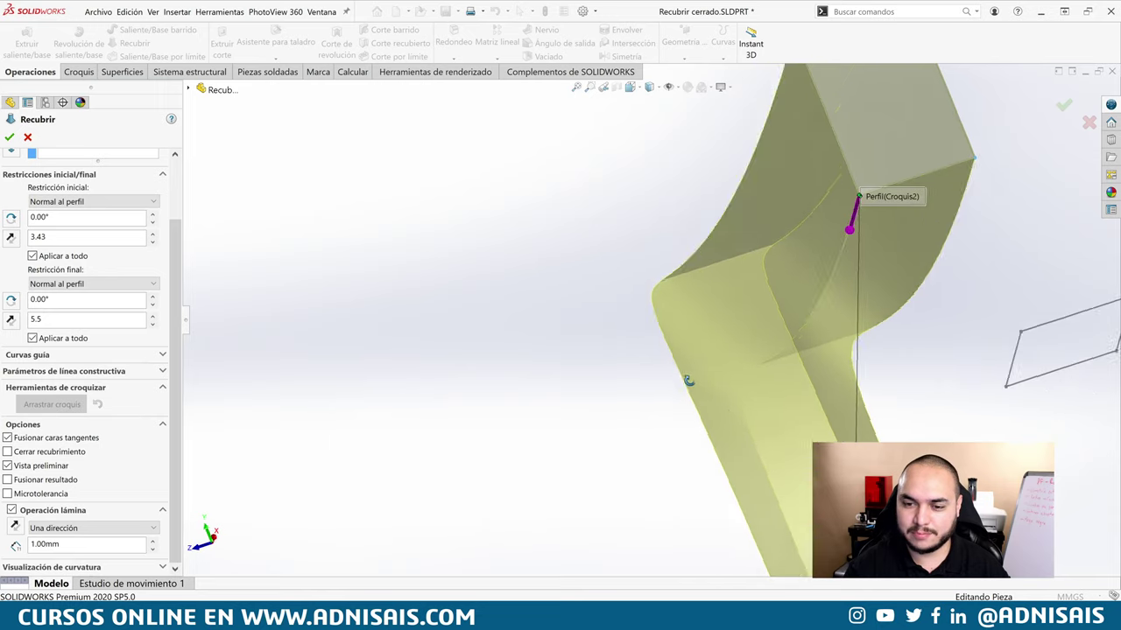
{"action": "scroll", "coordinate": [804, 401], "scroll_direction": "down", "scroll_amount": 2}
{"action": "scroll", "coordinate": [853, 335], "scroll_direction": "down", "scroll_amount": 2}
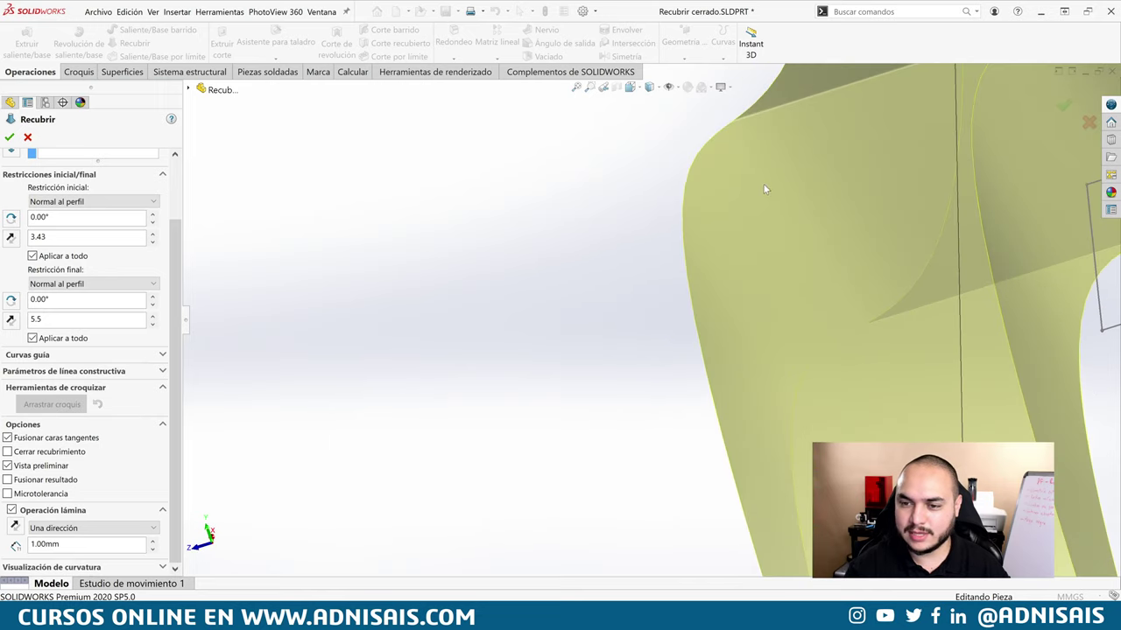
{"action": "mouse_move", "coordinate": [812, 351]}
{"action": "middle_mouse_down"}
{"action": "mouse_move", "coordinate": [787, 275]}
{"action": "mouse_move", "coordinate": [801, 275]}
{"action": "mouse_move", "coordinate": [537, 271]}
{"action": "middle_mouse_up"}
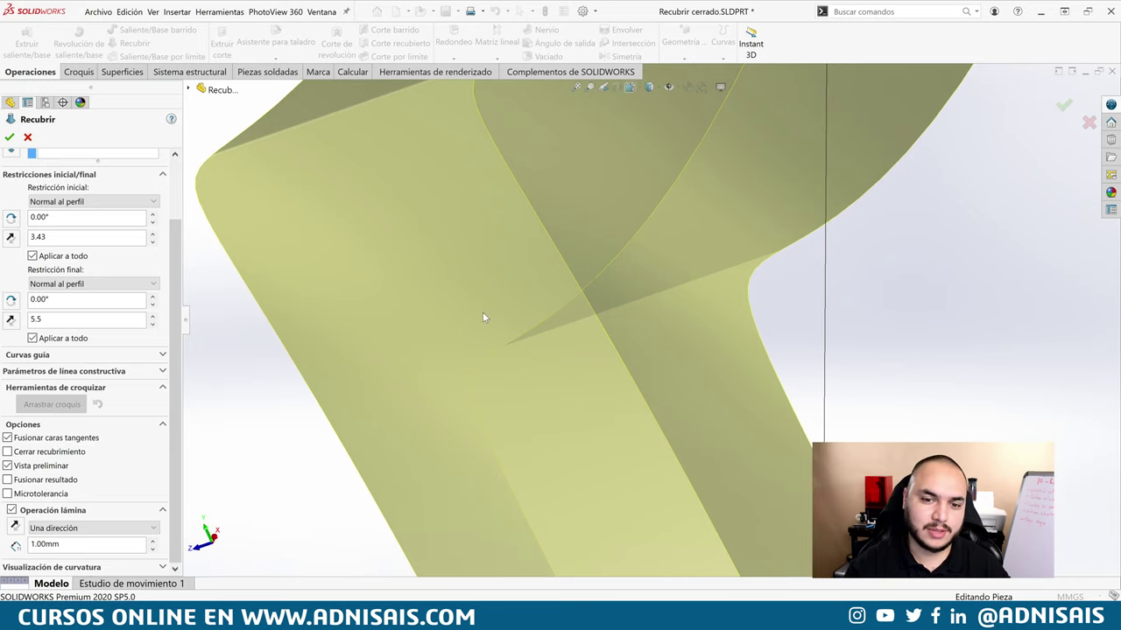
{"action": "scroll", "coordinate": [559, 343], "scroll_direction": "up", "scroll_amount": 3}
{"action": "scroll", "coordinate": [565, 324], "scroll_direction": "up", "scroll_amount": 2}
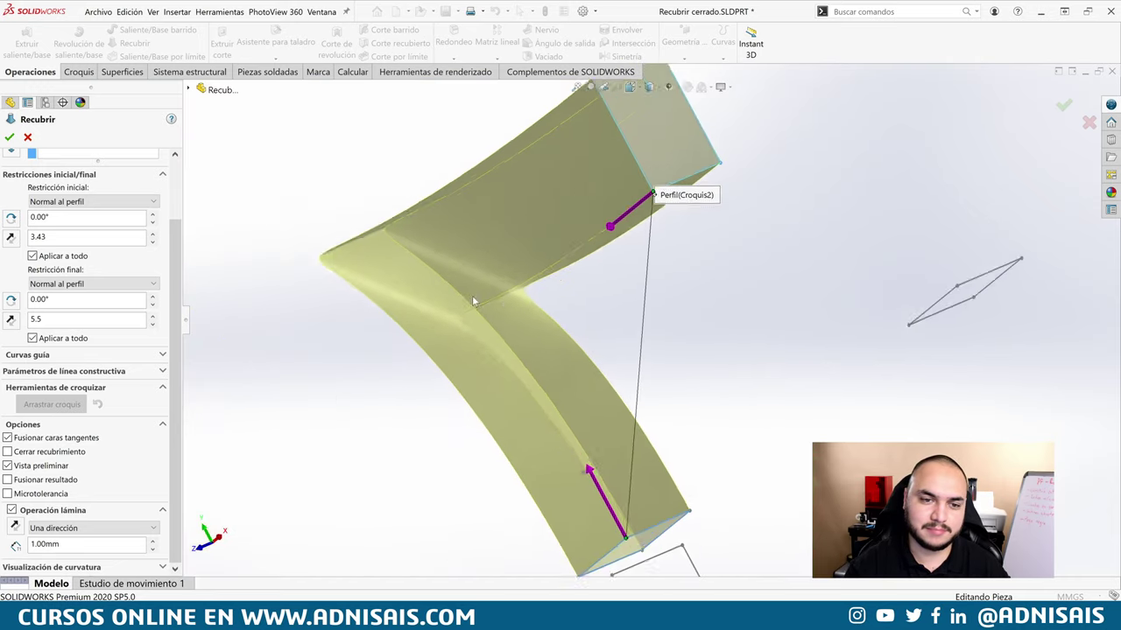
{"action": "mouse_move", "coordinate": [576, 304]}
{"action": "middle_mouse_down"}
{"action": "mouse_move", "coordinate": [395, 280]}
{"action": "mouse_move", "coordinate": [420, 293]}
{"action": "middle_mouse_up"}
{"action": "left_click_drag", "start_coordinate": [515, 370], "coordinate": [519, 386]}
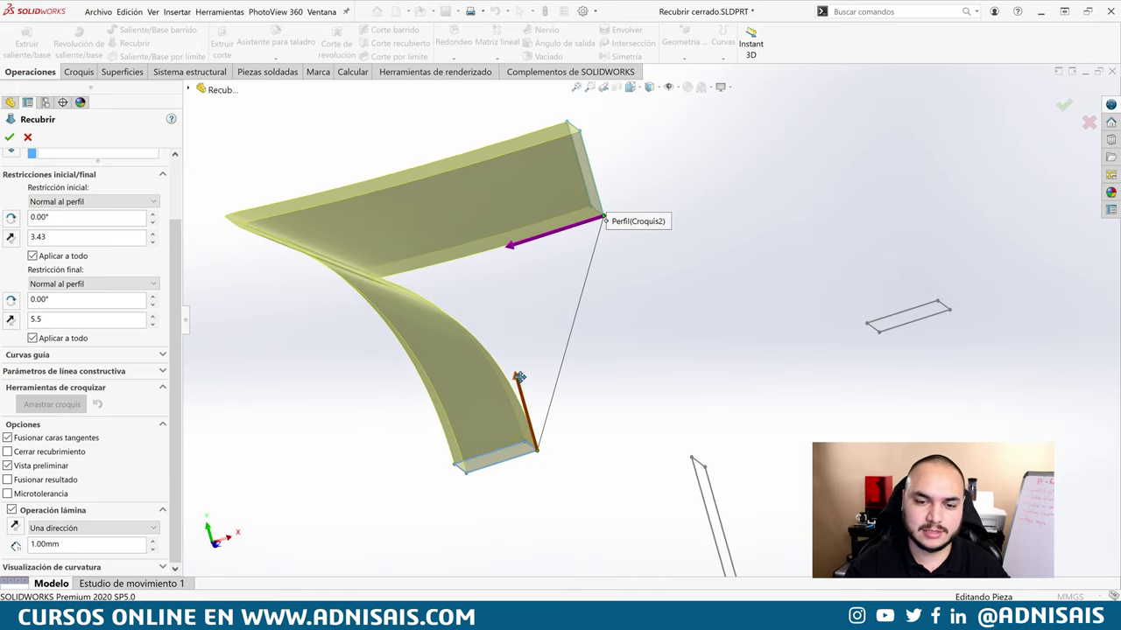
{"action": "left_click_drag", "start_coordinate": [508, 245], "coordinate": [532, 237]}
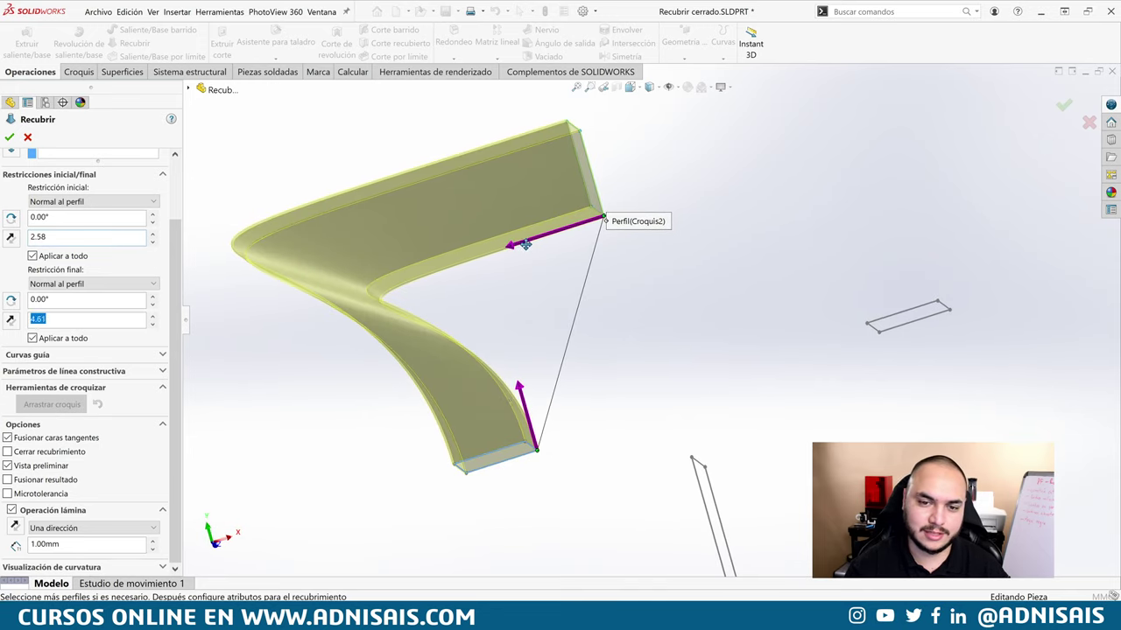
- Accept the thin loft as Recubrir-Lámina2 and reopen it for editing in front view
{"action": "left_click", "coordinate": [10, 138]}
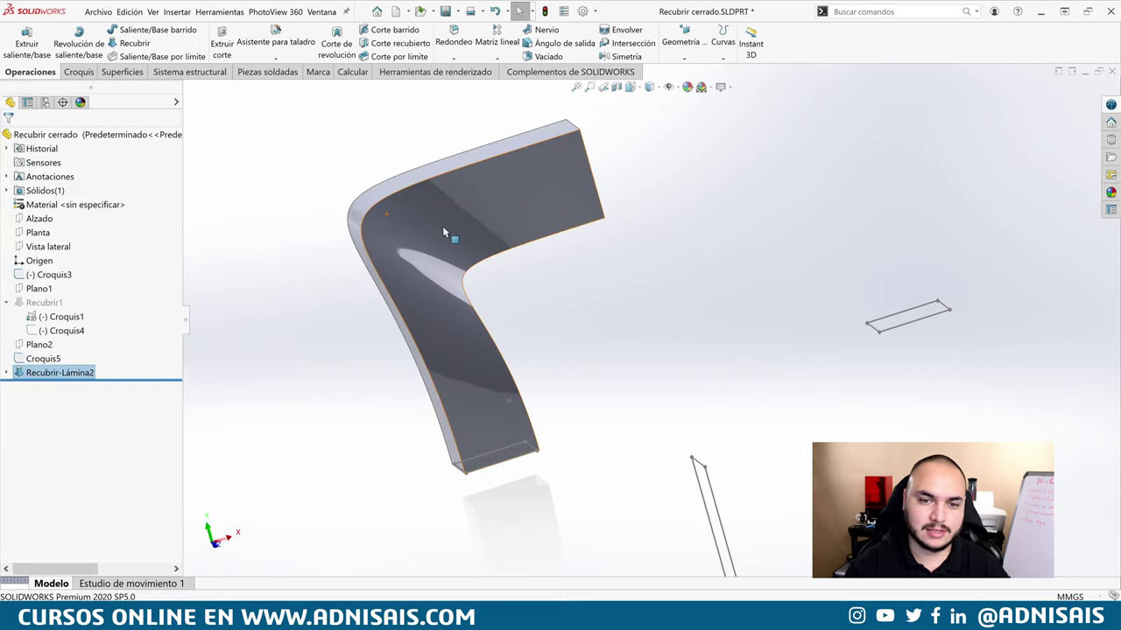
{"action": "mouse_move", "coordinate": [442, 225]}
{"action": "middle_mouse_down"}
{"action": "mouse_move", "coordinate": [458, 231]}
{"action": "mouse_move", "coordinate": [383, 312]}
{"action": "mouse_move", "coordinate": [356, 356]}
{"action": "mouse_move", "coordinate": [362, 375]}
{"action": "mouse_move", "coordinate": [475, 175]}
{"action": "mouse_move", "coordinate": [448, 179]}
{"action": "middle_mouse_up"}
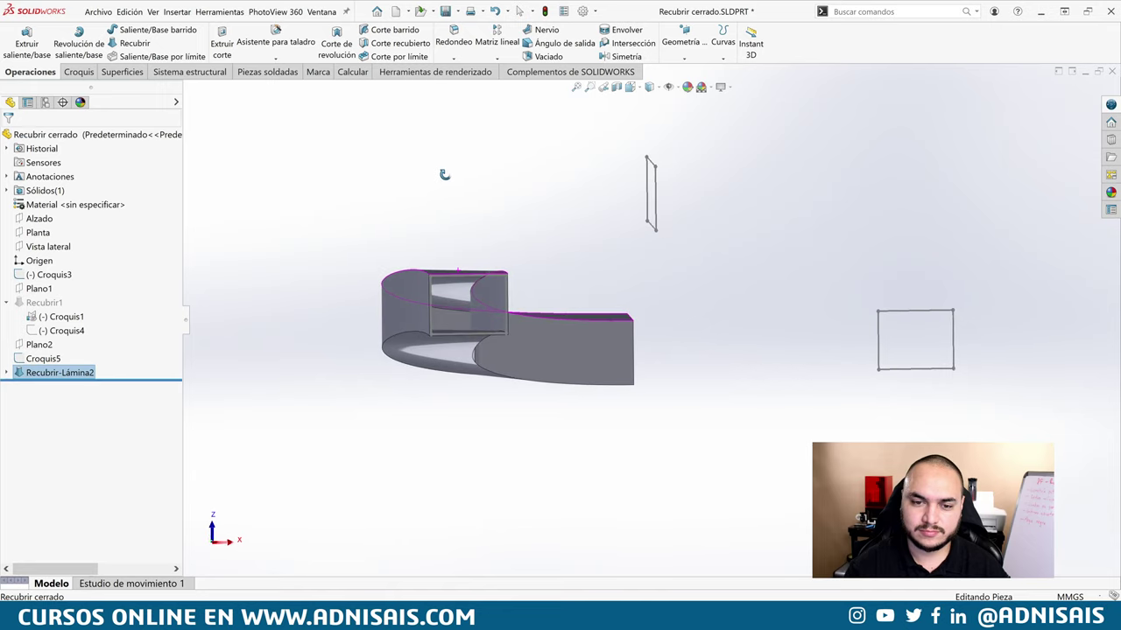
{"action": "key", "text": "ctrl+1"}
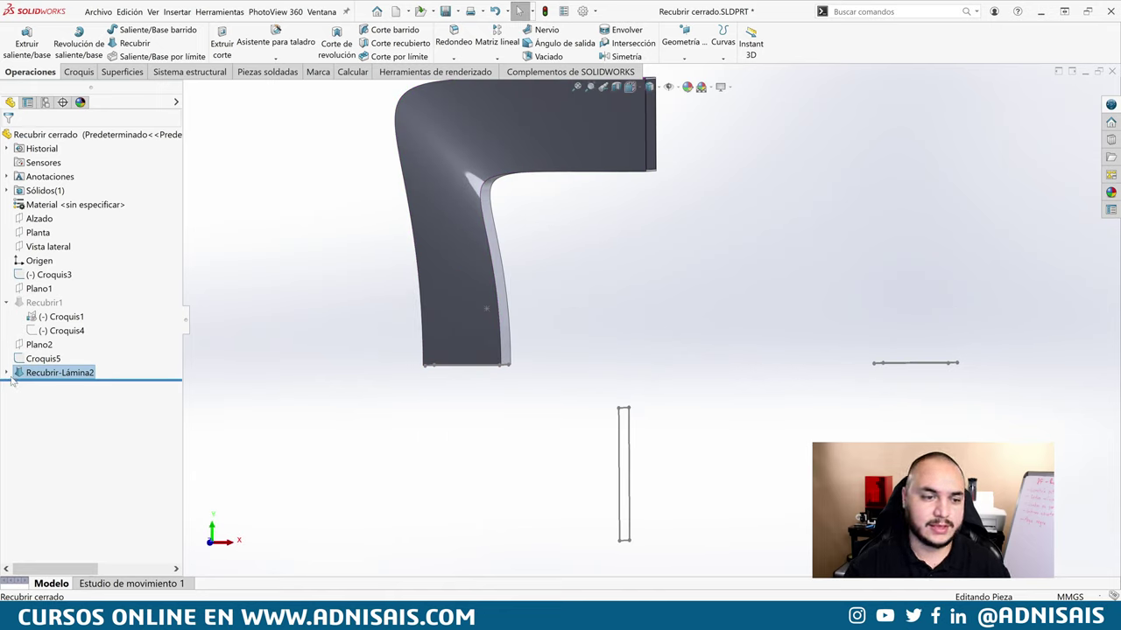
{"action": "left_click", "coordinate": [25, 376]}
{"action": "left_click", "coordinate": [30, 349]}
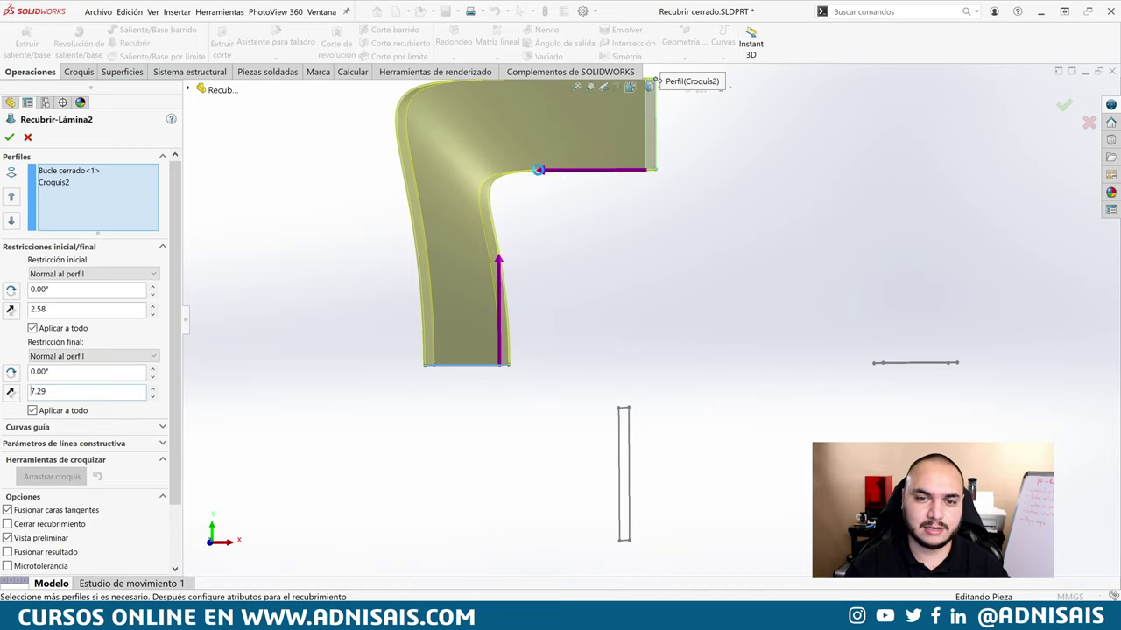
- Lengthen the start tangent to 8.57 and the end tangent to 8.37, making the loft loop
{"action": "left_click_drag", "start_coordinate": [542, 169], "coordinate": [443, 167]}
{"action": "left_click_drag", "start_coordinate": [542, 170], "coordinate": [419, 206]}
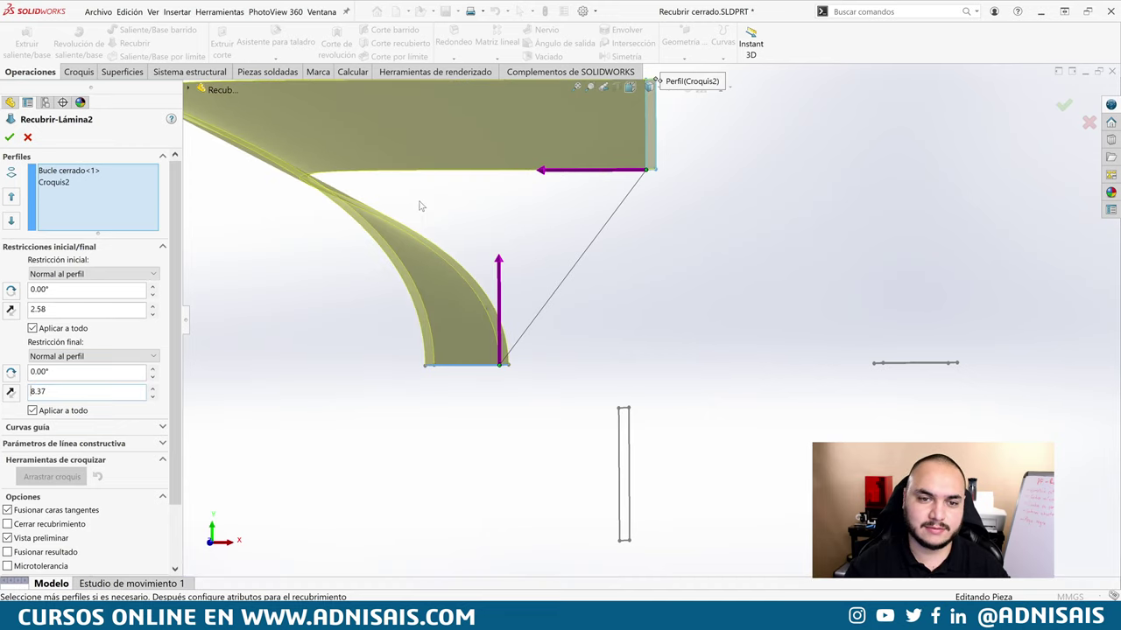
{"action": "mouse_move", "coordinate": [505, 244]}
{"action": "middle_mouse_down"}
{"action": "mouse_move", "coordinate": [488, 225]}
{"action": "mouse_move", "coordinate": [683, 185]}
{"action": "mouse_move", "coordinate": [688, 194]}
{"action": "mouse_move", "coordinate": [668, 193]}
{"action": "mouse_move", "coordinate": [684, 182]}
{"action": "middle_mouse_up"}
{"action": "key", "text": "f"}
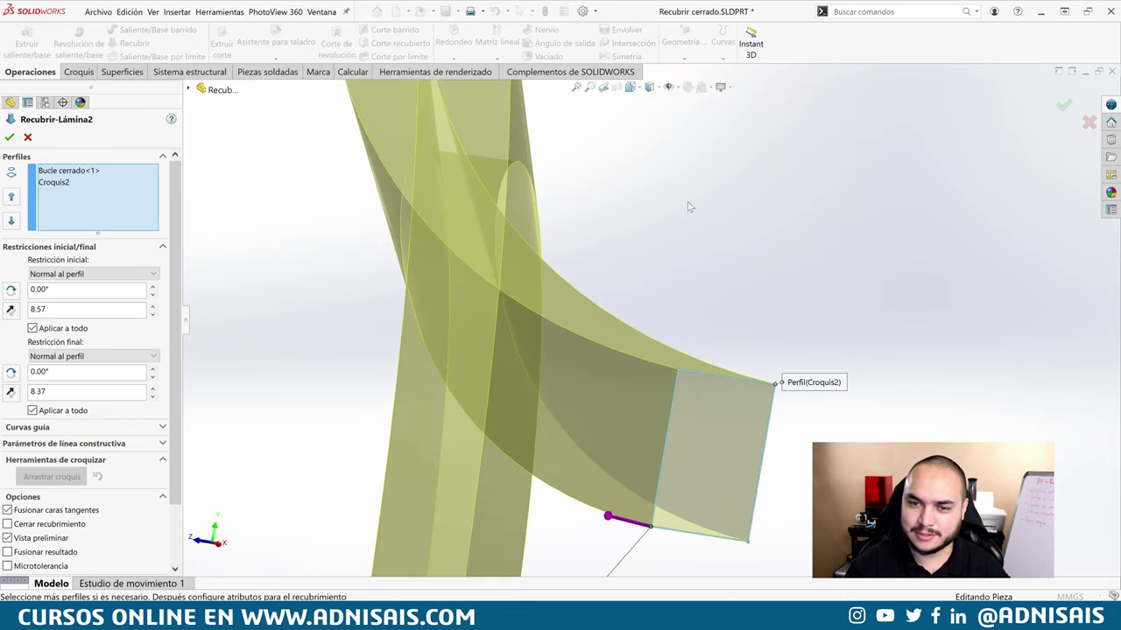
{"action": "middle_click_drag", "start_coordinate": [643, 263], "coordinate": [604, 245]}
{"action": "left_click", "coordinate": [9, 137]}
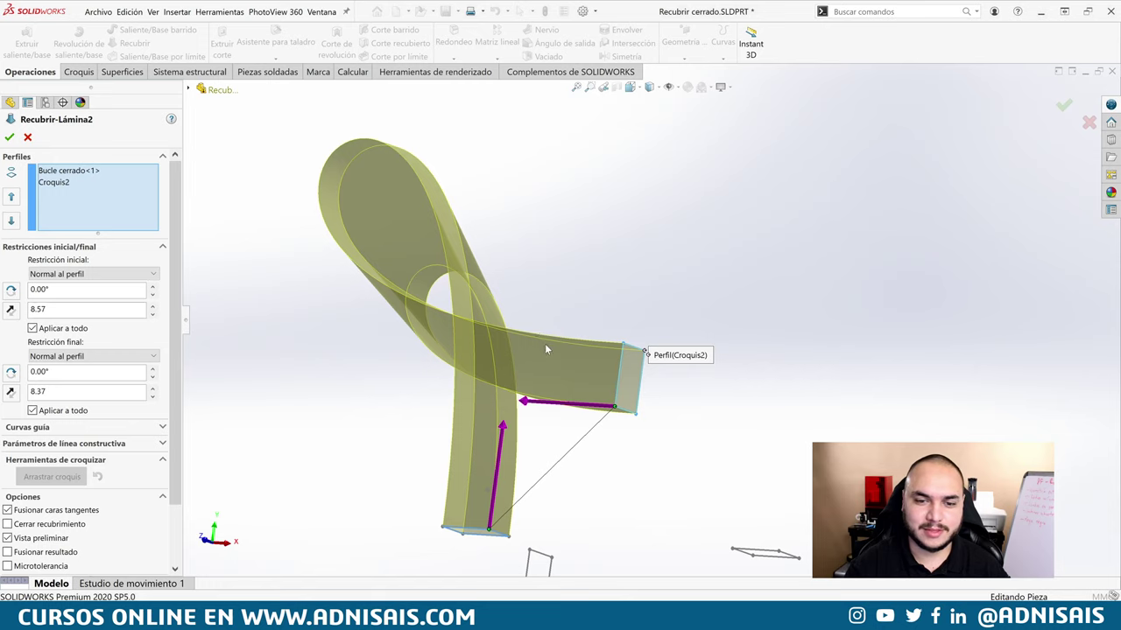
{"action": "middle_click_drag", "start_coordinate": [544, 343], "coordinate": [416, 321]}
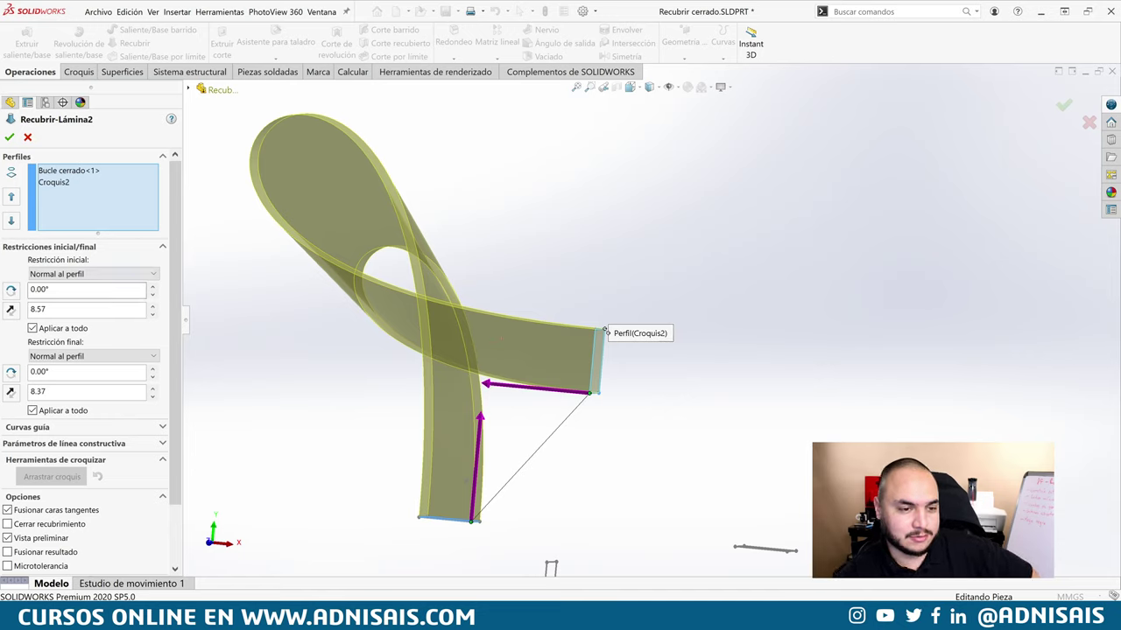
- Set both the start and end constraints to None (Ningún)
{"action": "left_click", "coordinate": [118, 274]}
{"action": "left_click", "coordinate": [99, 287]}
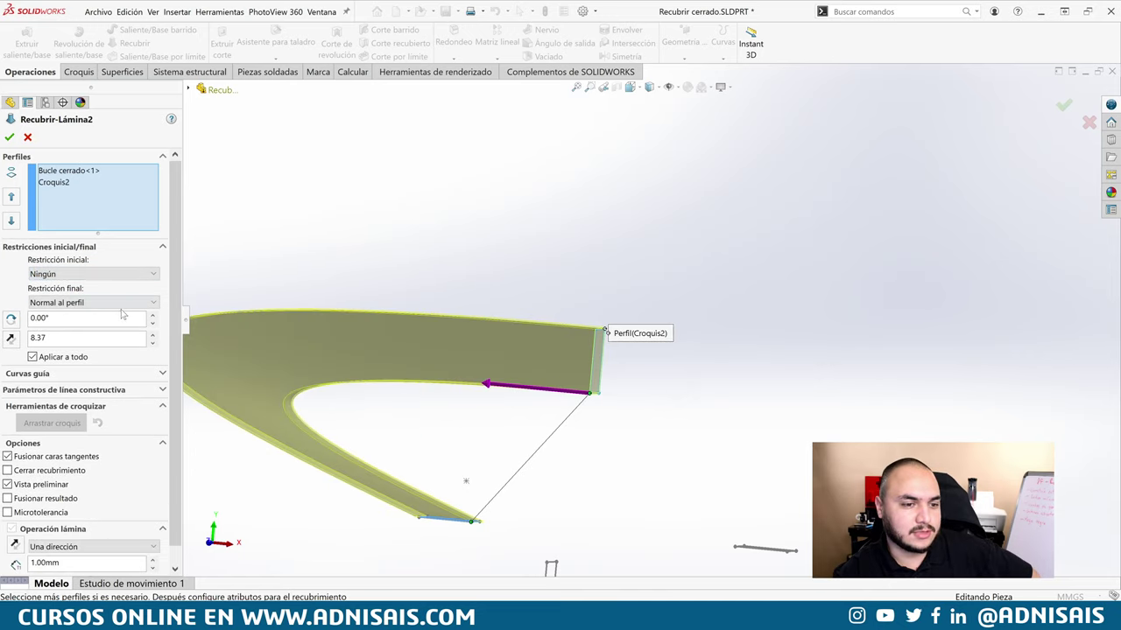
{"action": "left_click", "coordinate": [112, 303]}
{"action": "left_click", "coordinate": [112, 321]}
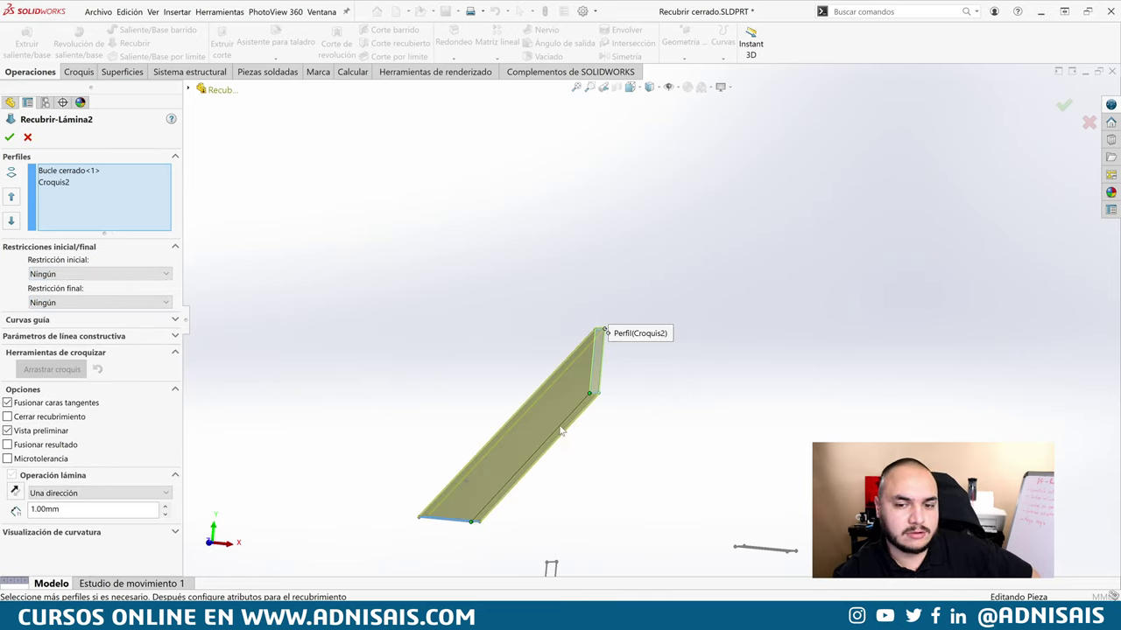
- Drag the loft connector to matching profile corners and accept the twisted thin loft
{"action": "scroll", "coordinate": [569, 419], "scroll_direction": "up", "scroll_amount": 2}
{"action": "scroll", "coordinate": [627, 422], "scroll_direction": "up", "scroll_amount": 2}
{"action": "middle_click_drag", "start_coordinate": [610, 381], "coordinate": [589, 372]}
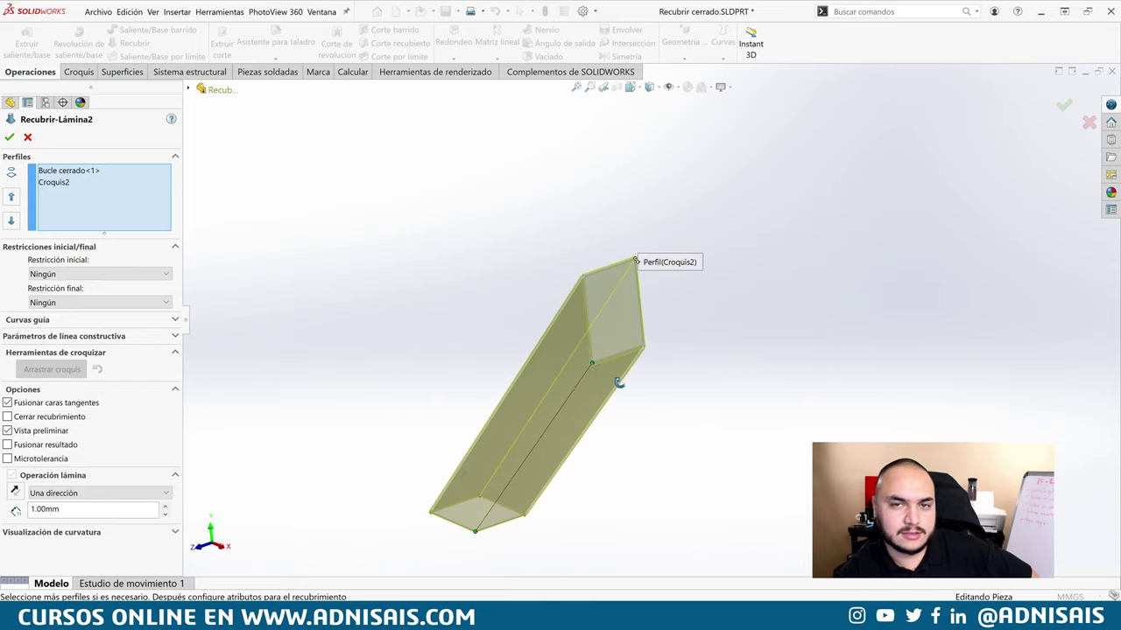
{"action": "mouse_move", "coordinate": [588, 368]}
{"action": "left_mouse_down"}
{"action": "mouse_move", "coordinate": [573, 284]}
{"action": "mouse_move", "coordinate": [628, 265]}
{"action": "left_mouse_up"}
{"action": "mouse_move", "coordinate": [639, 315]}
{"action": "middle_mouse_down"}
{"action": "mouse_move", "coordinate": [709, 368]}
{"action": "mouse_move", "coordinate": [701, 359]}
{"action": "middle_mouse_up"}
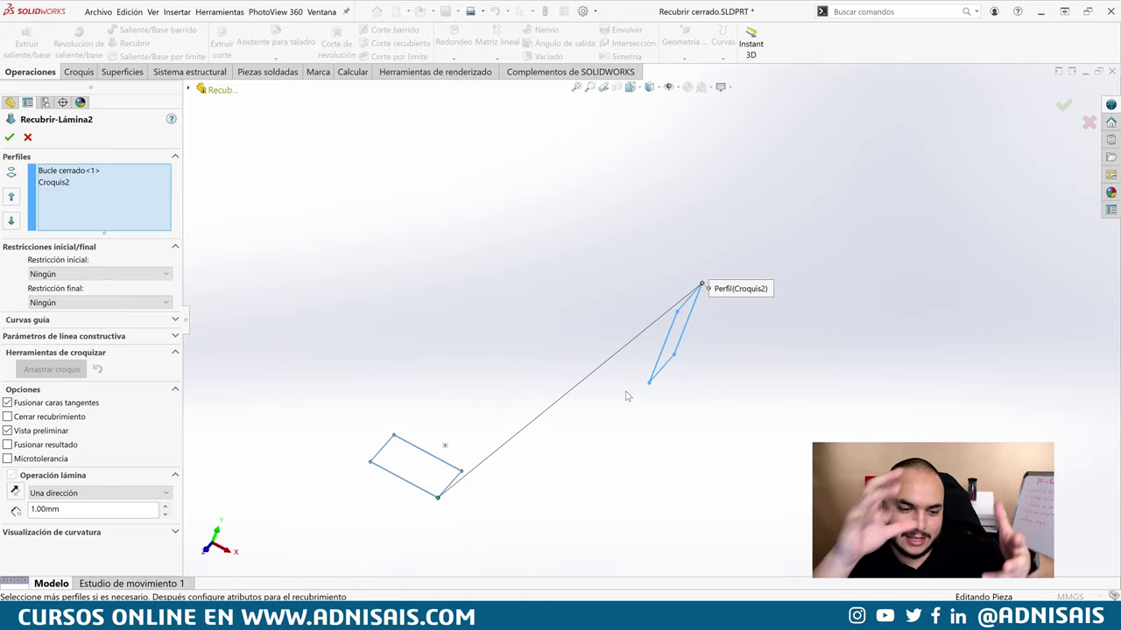
{"action": "left_click_drag", "start_coordinate": [438, 497], "coordinate": [461, 472]}
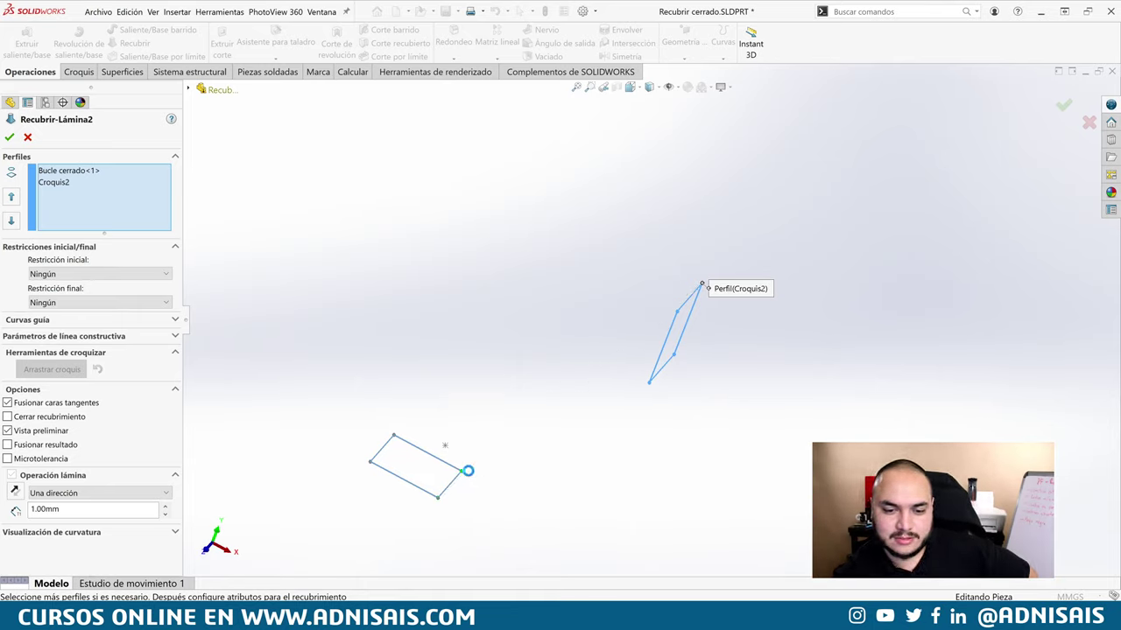
{"action": "middle_click_drag", "start_coordinate": [538, 422], "coordinate": [438, 384]}
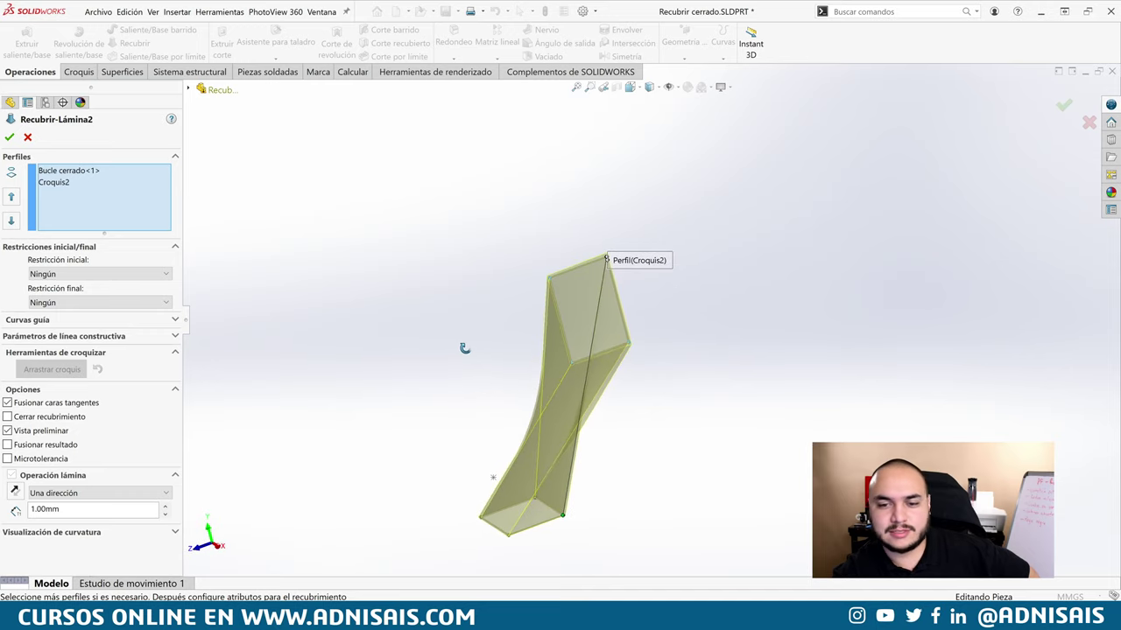
{"action": "middle_click_drag", "start_coordinate": [438, 384], "coordinate": [468, 450]}
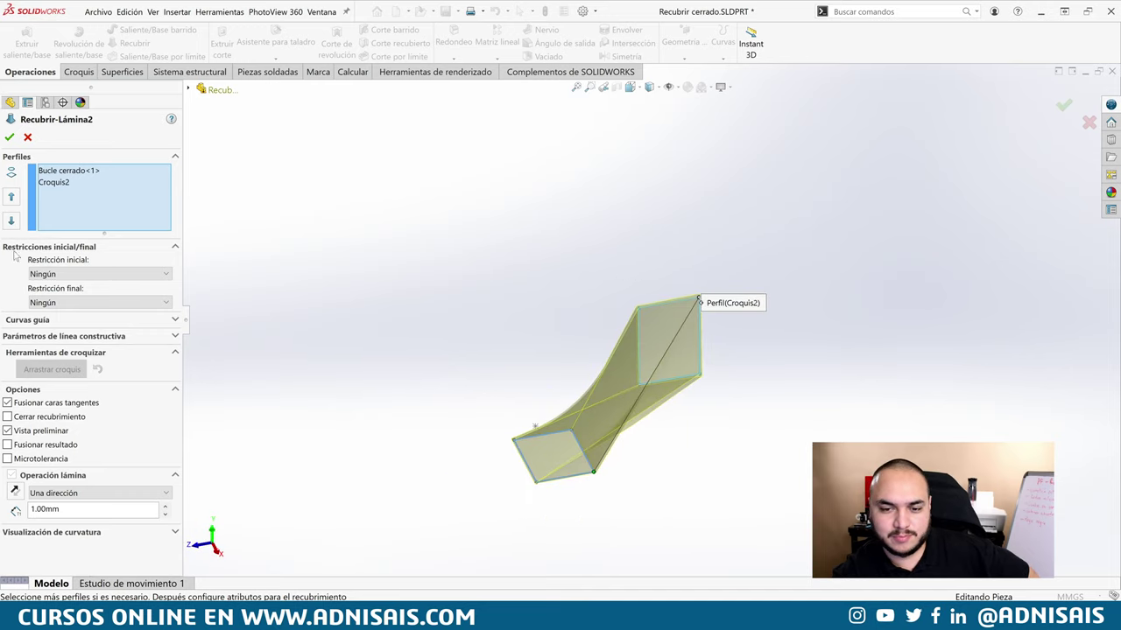
{"action": "left_click", "coordinate": [10, 138]}
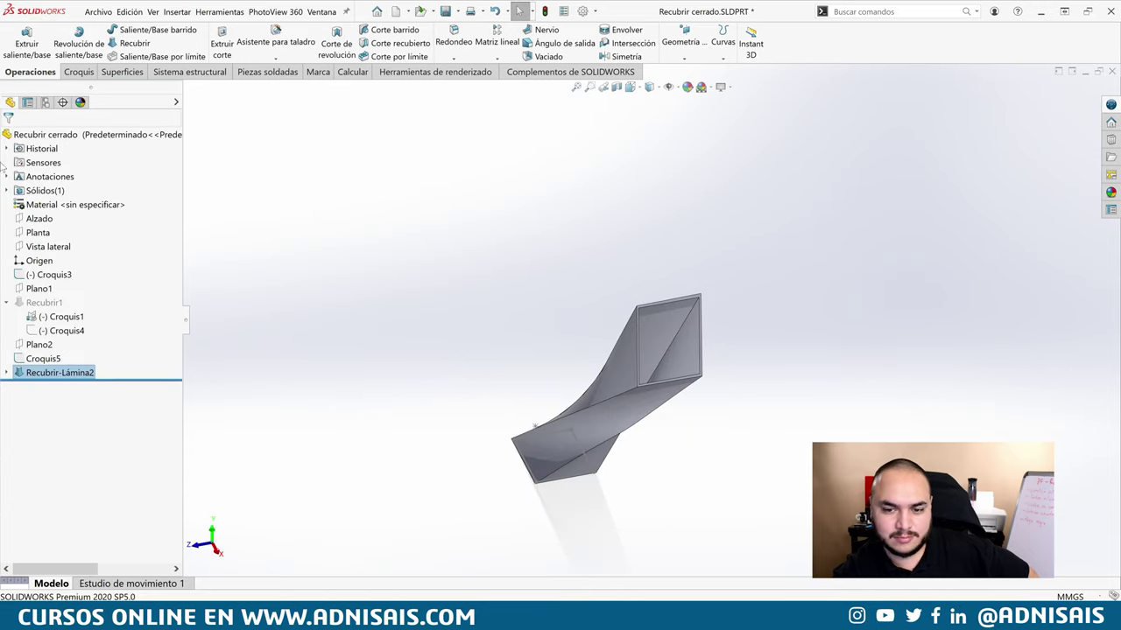
- Reopen Recubrir-Lámina2 for editing
{"action": "left_click", "coordinate": [39, 344]}
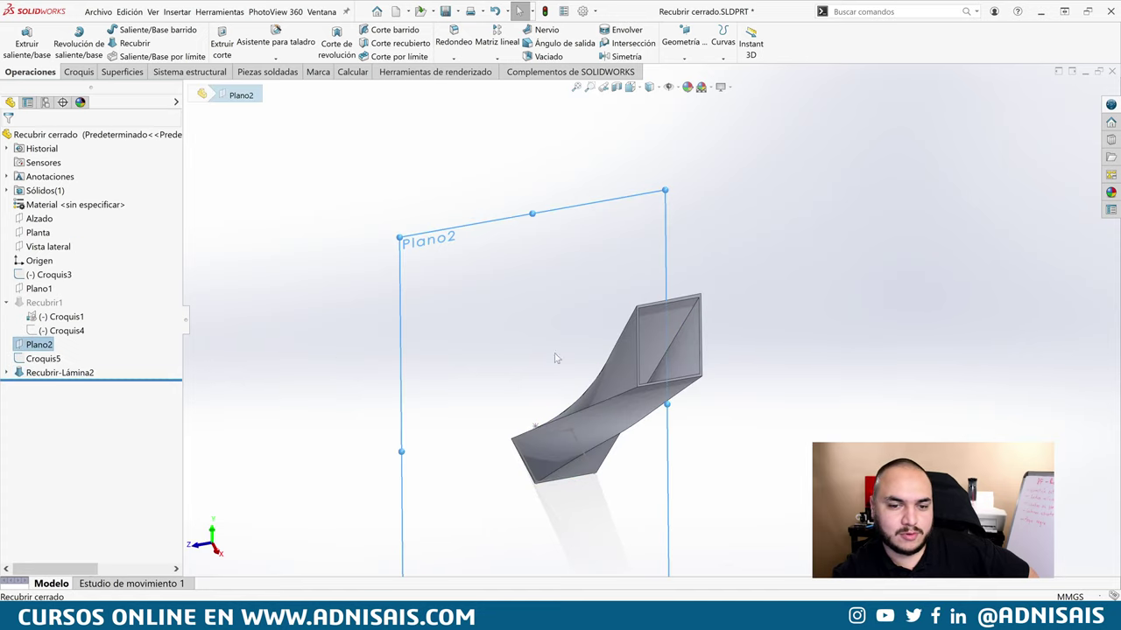
{"action": "left_click", "coordinate": [59, 372]}
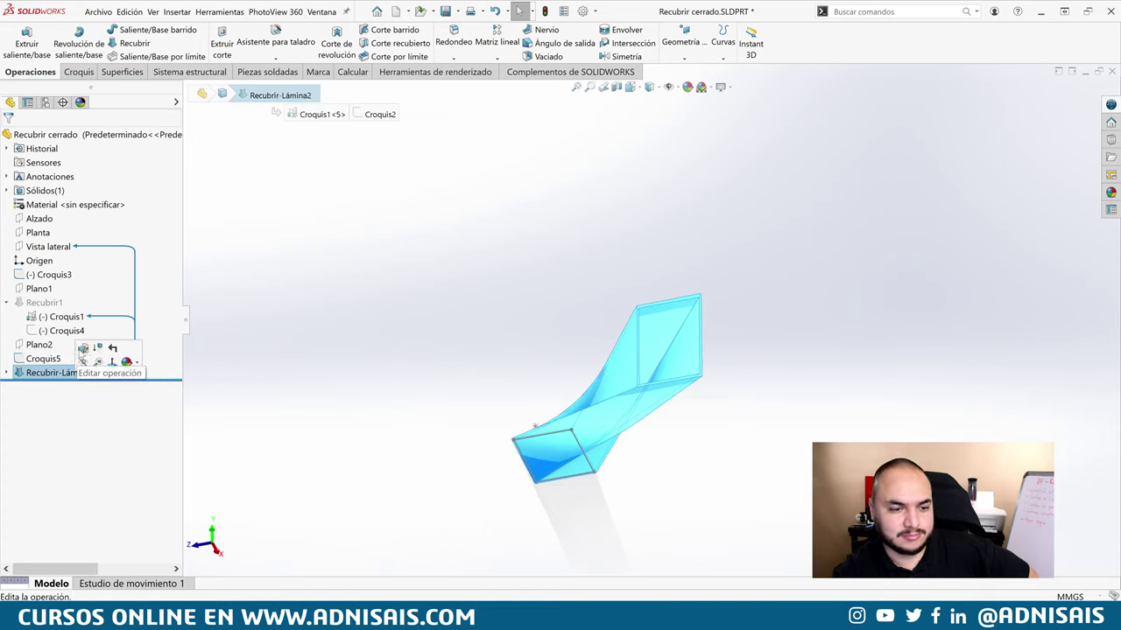
{"action": "left_click", "coordinate": [84, 354]}
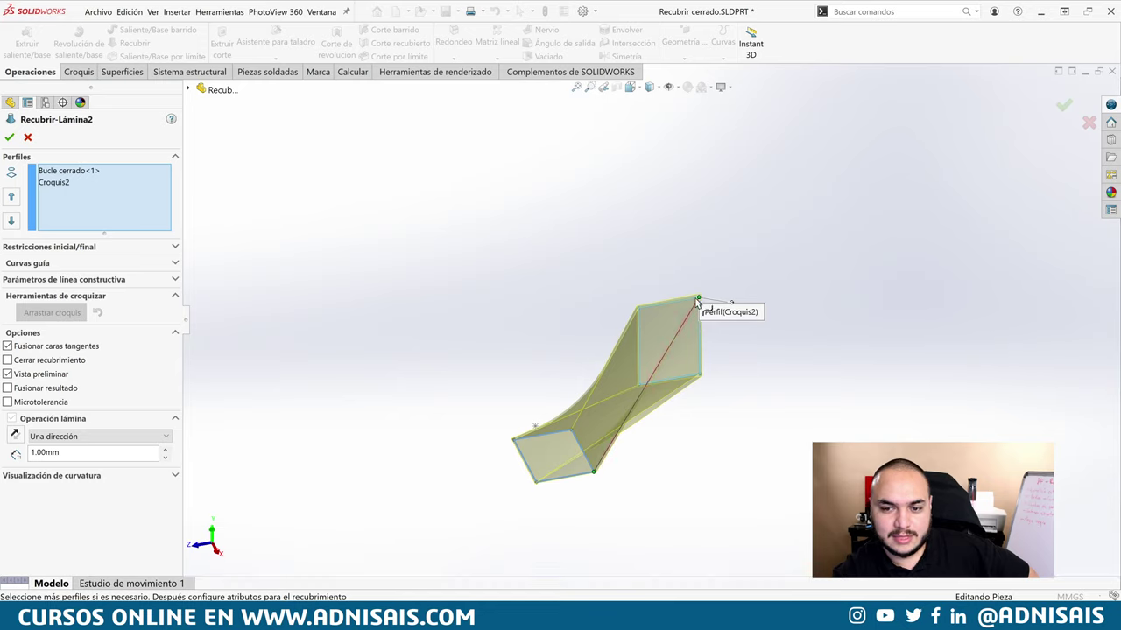
{"action": "left_click", "coordinate": [8, 137]}
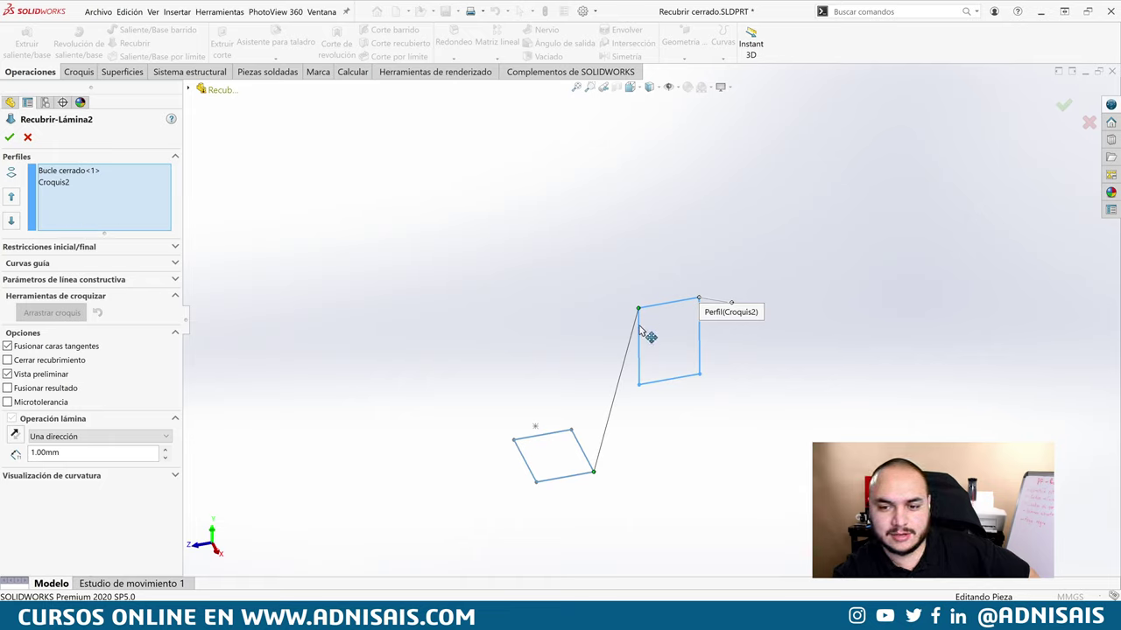
- Move the connector to the lower profile's top-right vertex and inspect the twisted preview from several angles
{"action": "left_click_drag", "start_coordinate": [594, 474], "coordinate": [570, 430]}
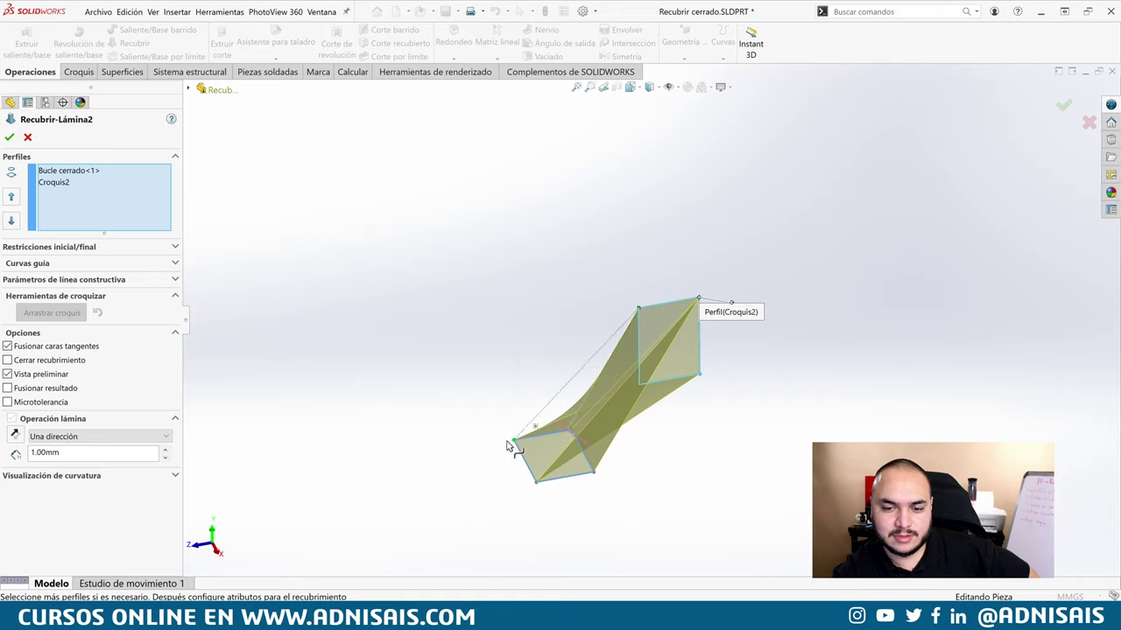
{"action": "mouse_move", "coordinate": [663, 458]}
{"action": "middle_mouse_down"}
{"action": "mouse_move", "coordinate": [677, 350]}
{"action": "mouse_move", "coordinate": [711, 409]}
{"action": "mouse_move", "coordinate": [678, 375]}
{"action": "middle_mouse_up"}
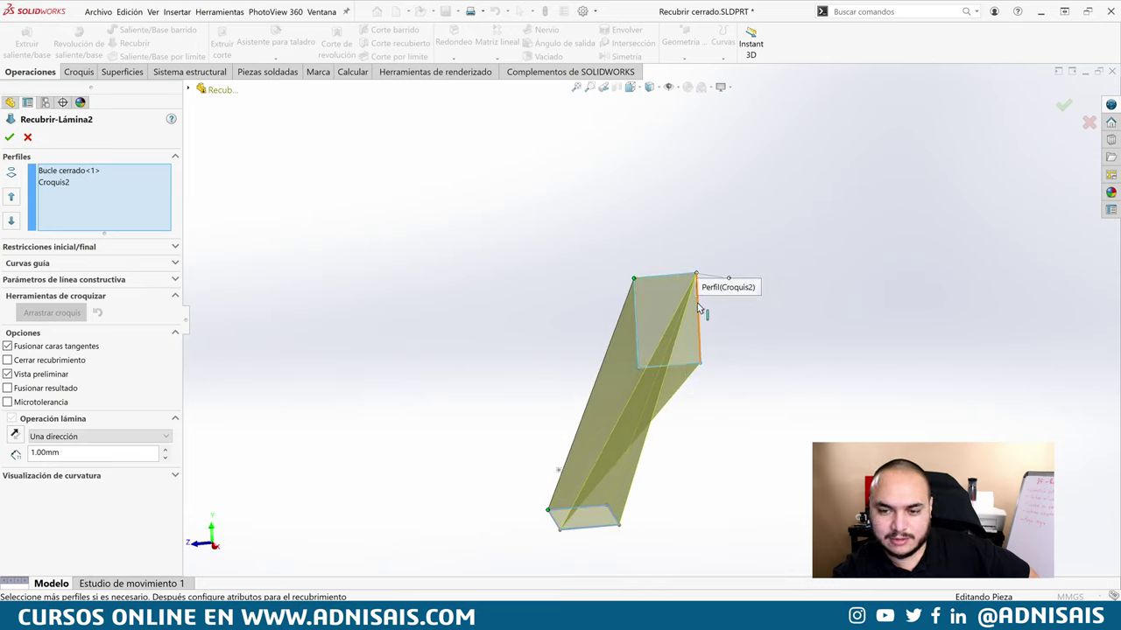
{"action": "middle_click_drag", "start_coordinate": [697, 303], "coordinate": [708, 320]}
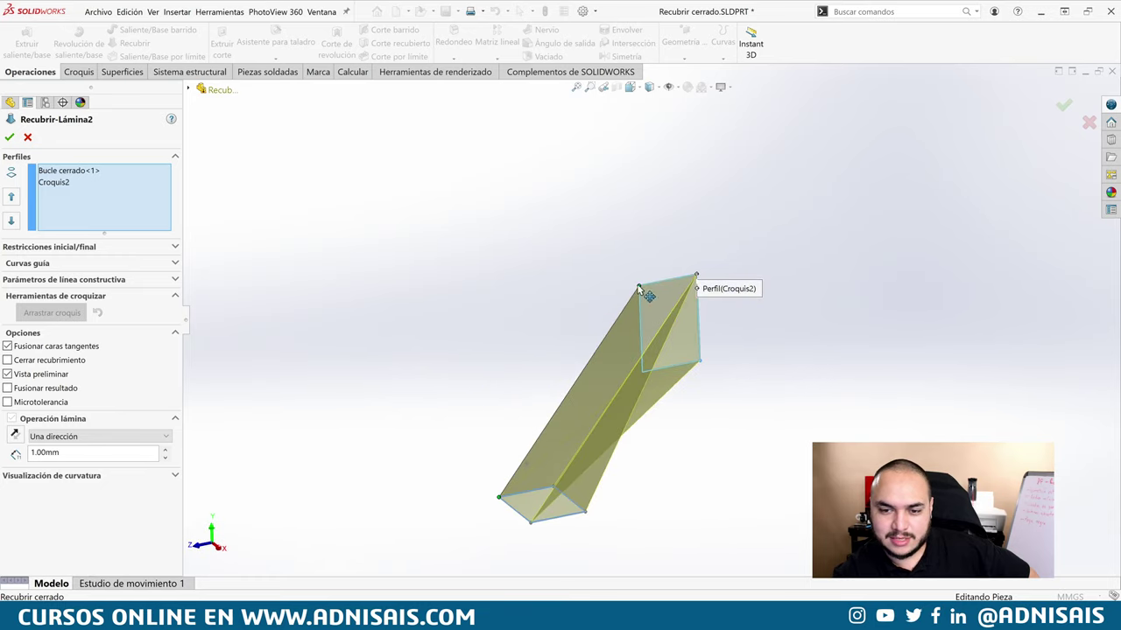
{"action": "middle_click_drag", "start_coordinate": [565, 488], "coordinate": [610, 447]}
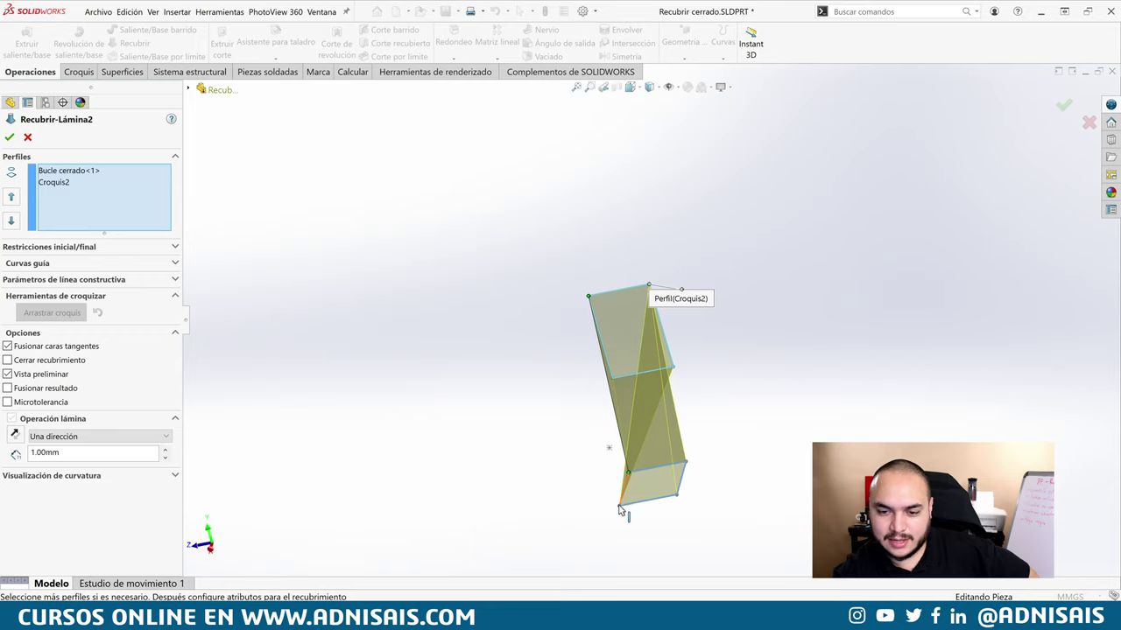
{"action": "middle_click_drag", "start_coordinate": [684, 376], "coordinate": [627, 424]}
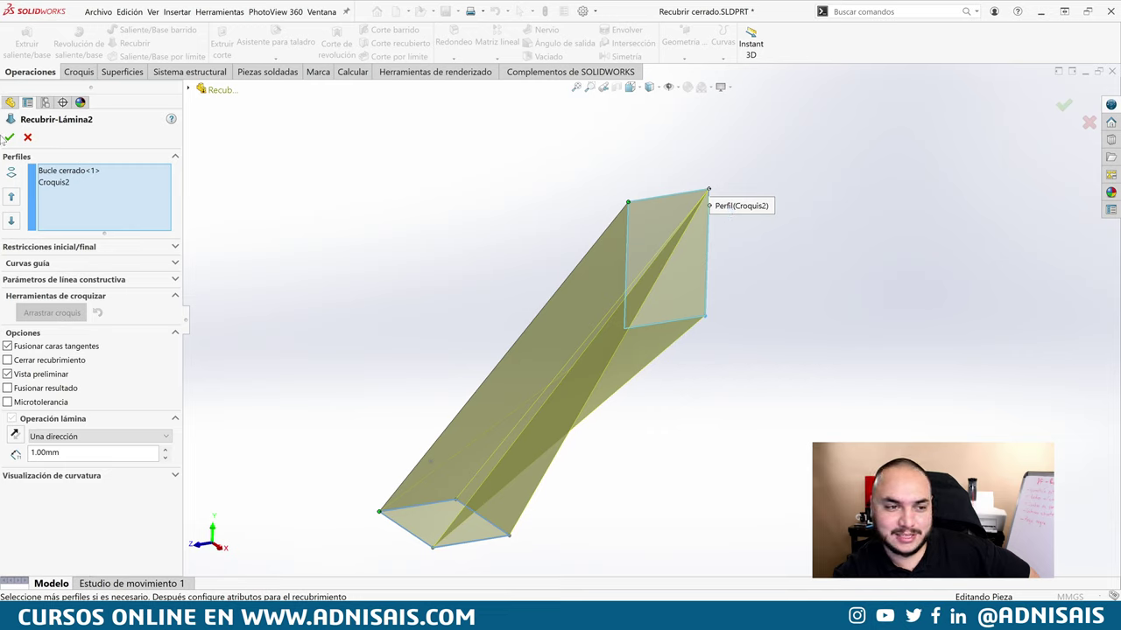
- Show all loft connectors and drag one to change the tube's twist
{"action": "left_click", "coordinate": [9, 138]}
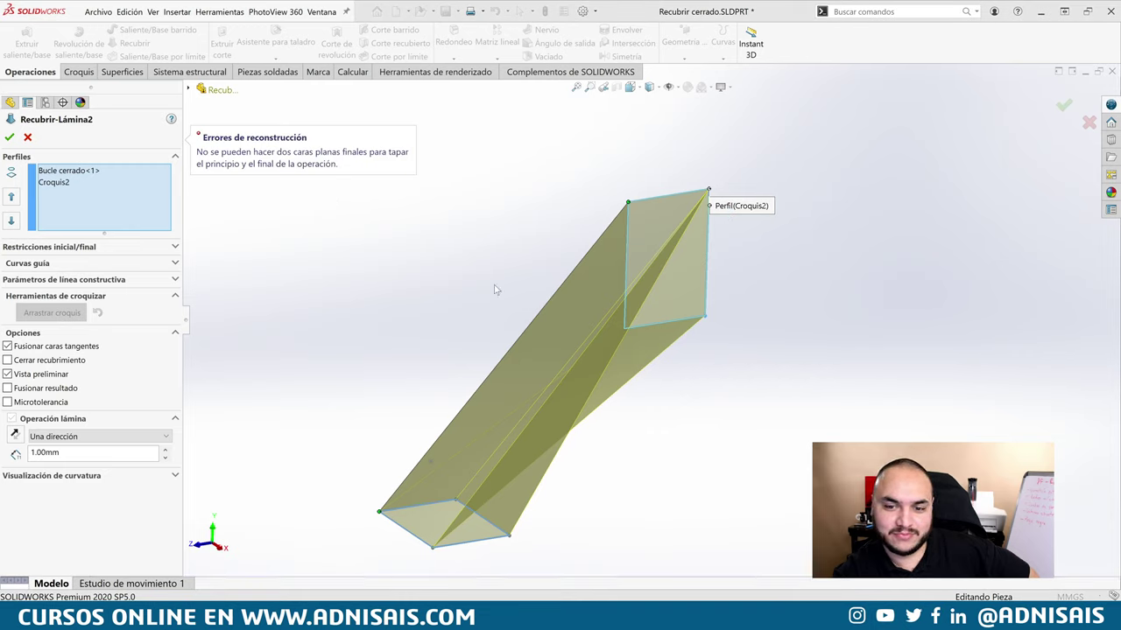
{"action": "right_click", "coordinate": [450, 250]}
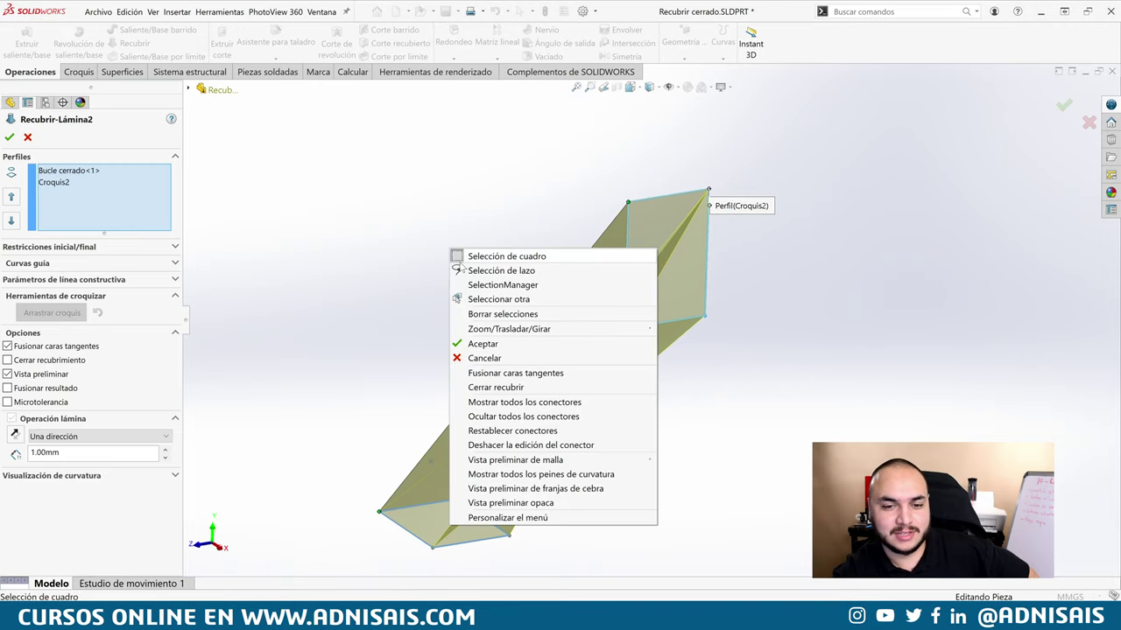
{"action": "left_click", "coordinate": [525, 405]}
{"action": "left_click_drag", "start_coordinate": [709, 191], "coordinate": [705, 314]}
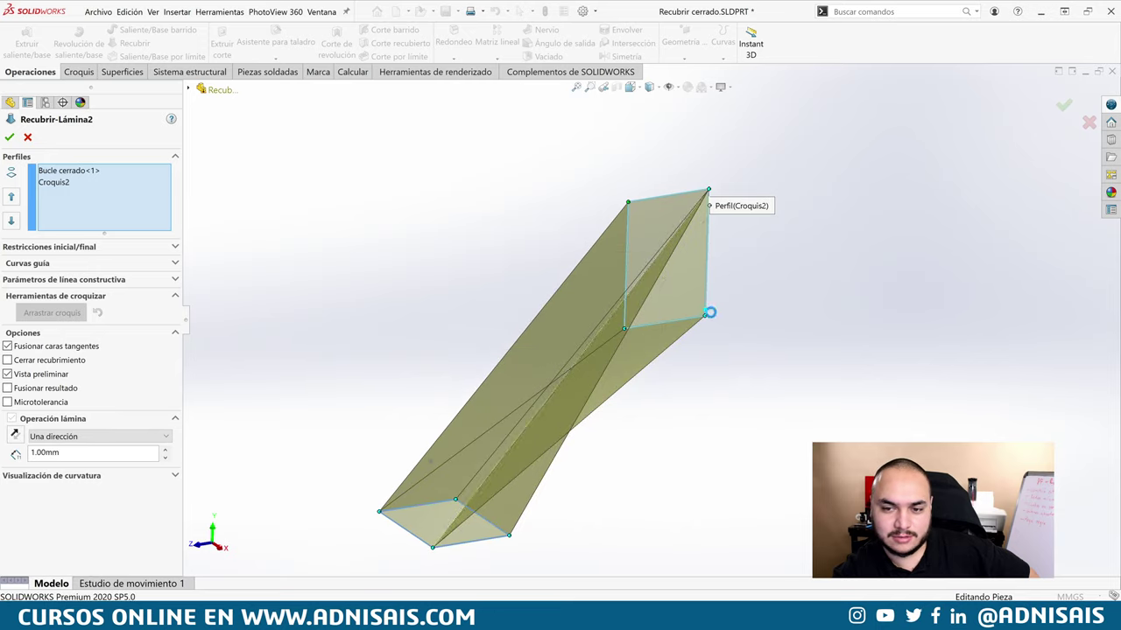
- Re-pick Croquis2 from a different corner, ending near its top-right, with connectors hidden
{"action": "left_click", "coordinate": [706, 315]}
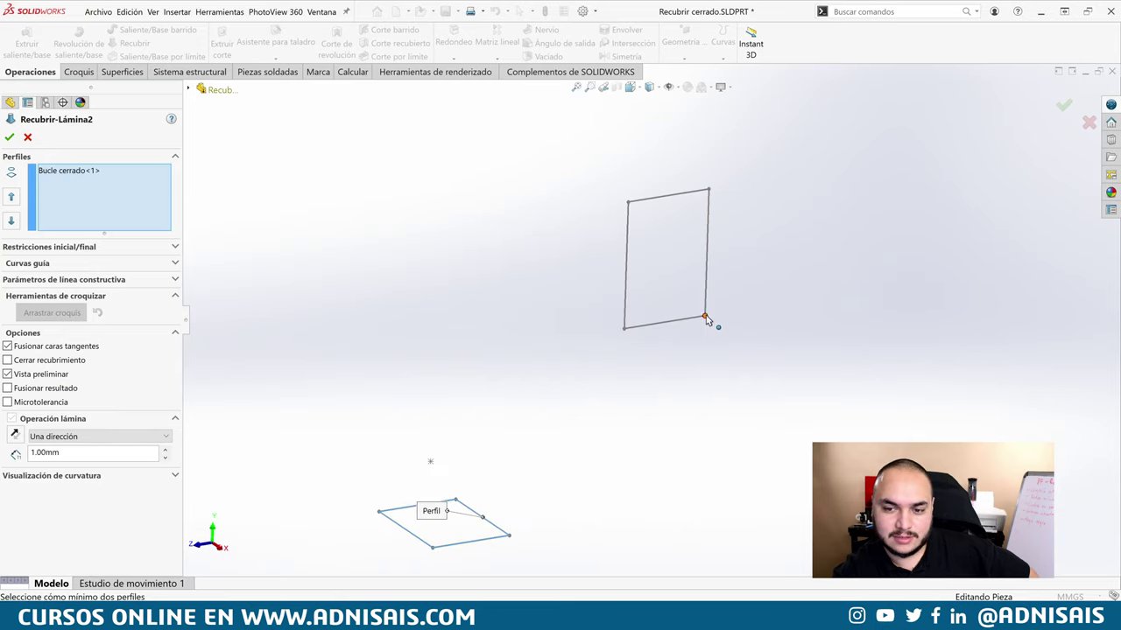
{"action": "left_click", "coordinate": [625, 326]}
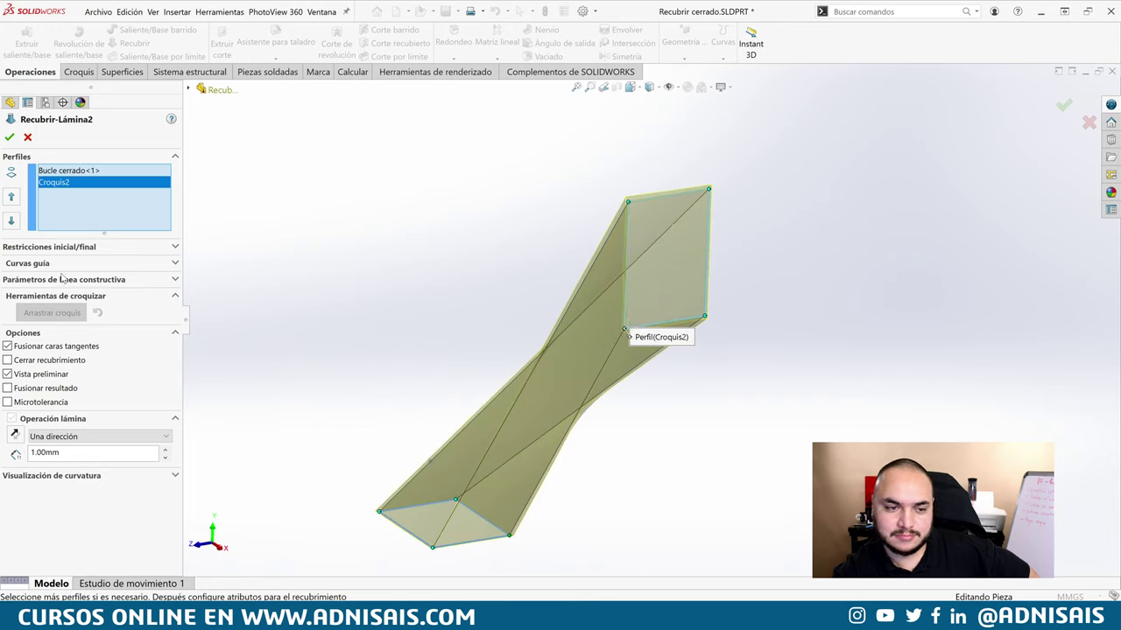
{"action": "right_click", "coordinate": [463, 255]}
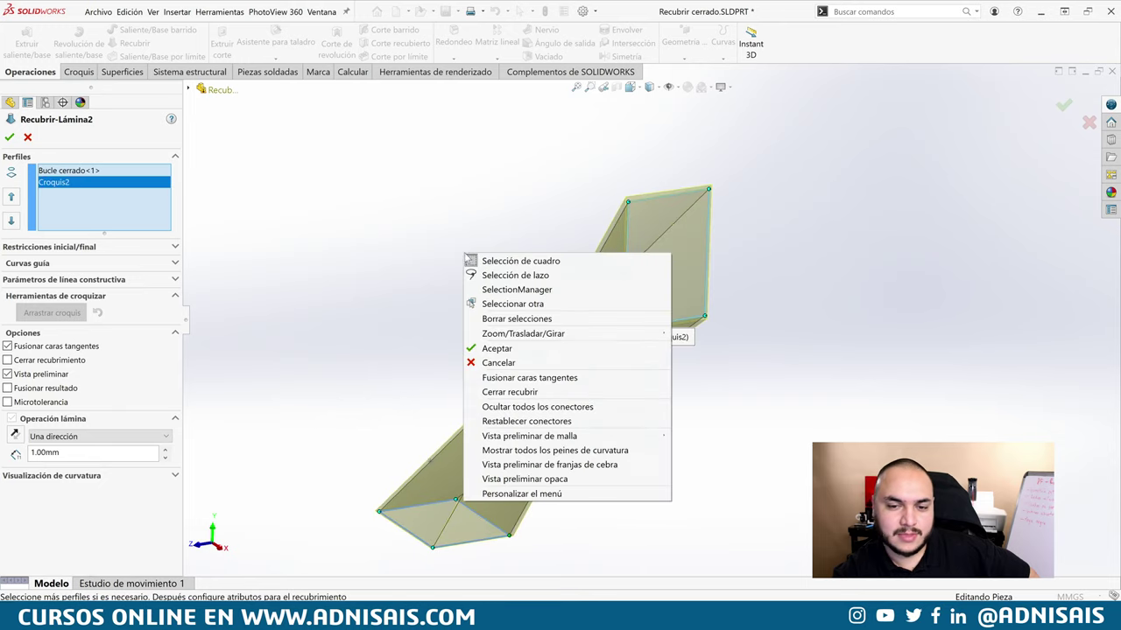
{"action": "left_click", "coordinate": [553, 408]}
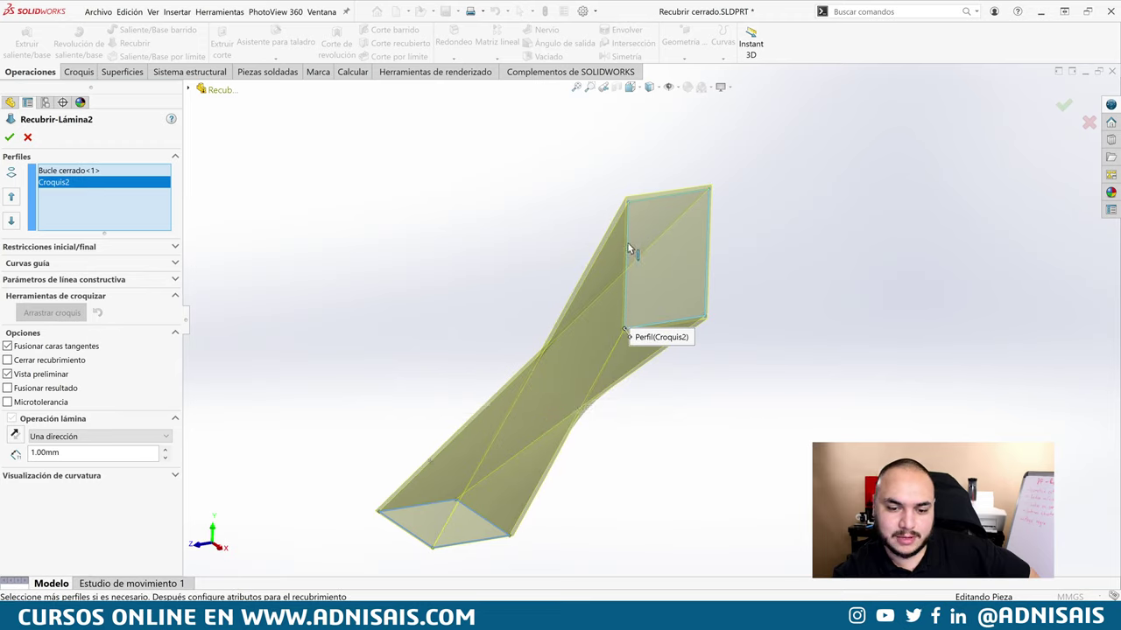
{"action": "left_click", "coordinate": [709, 302]}
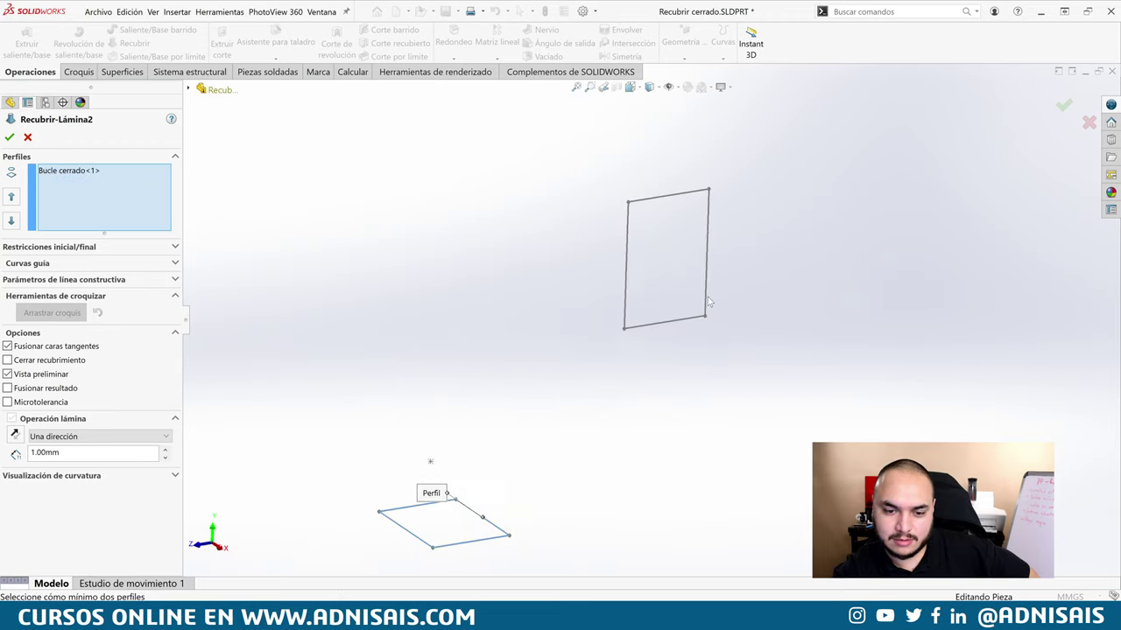
{"action": "left_click", "coordinate": [709, 194]}
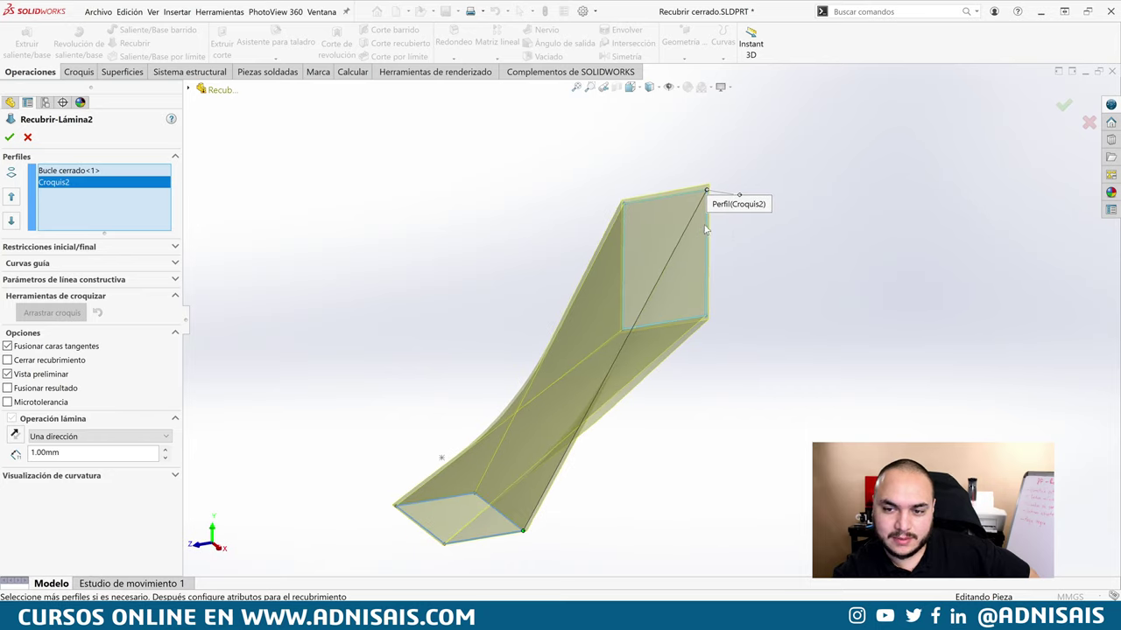
- Re-pick Croquis2 near its bottom-right corner, create Recubrir-Lámina2, then delete it
{"action": "left_click", "coordinate": [705, 263]}
{"action": "left_click", "coordinate": [703, 329]}
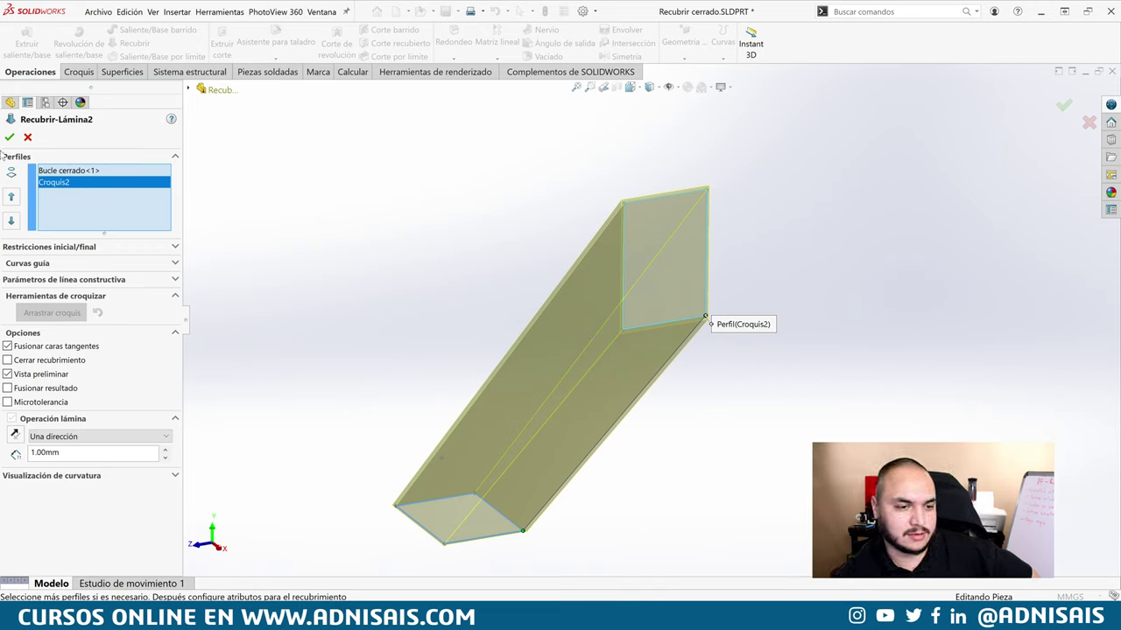
{"action": "left_click", "coordinate": [8, 137]}
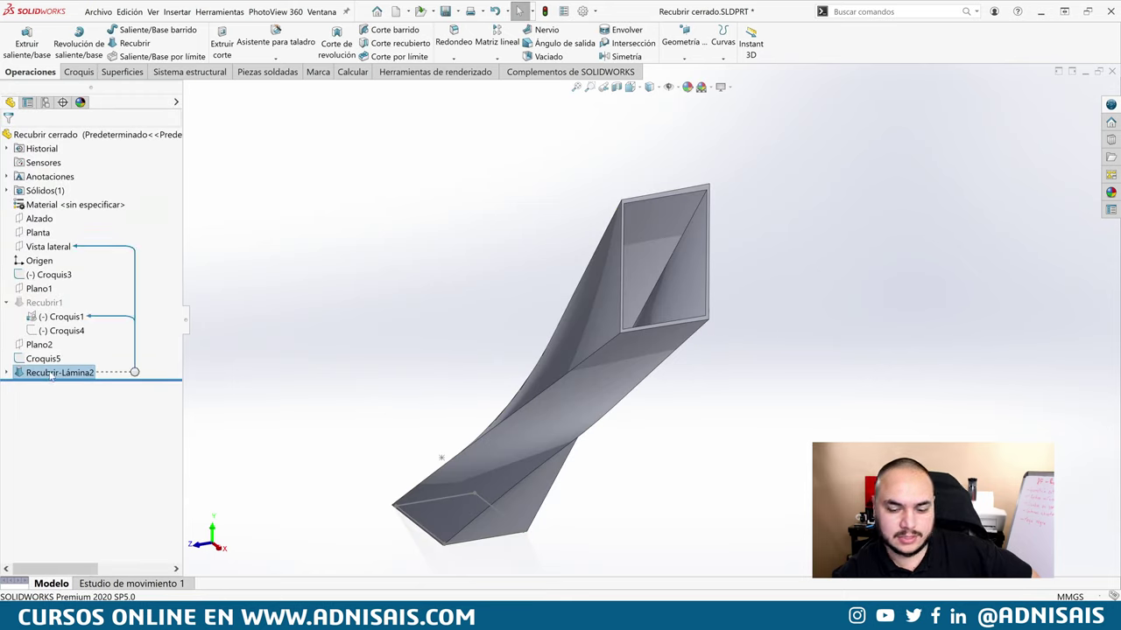
{"action": "key", "text": "Delete"}
{"action": "key", "text": "Return"}
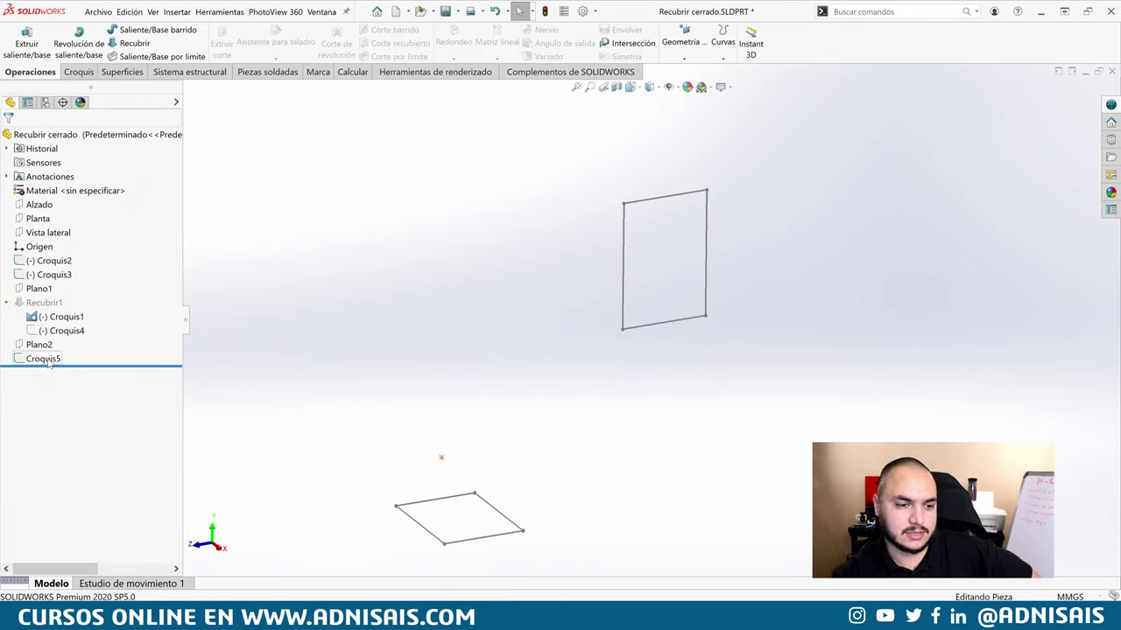
- Loft from the upper Croquis2 rectangle to the lower sketch's closed loop, aligning the connector to remove twist
{"action": "left_click", "coordinate": [50, 362]}
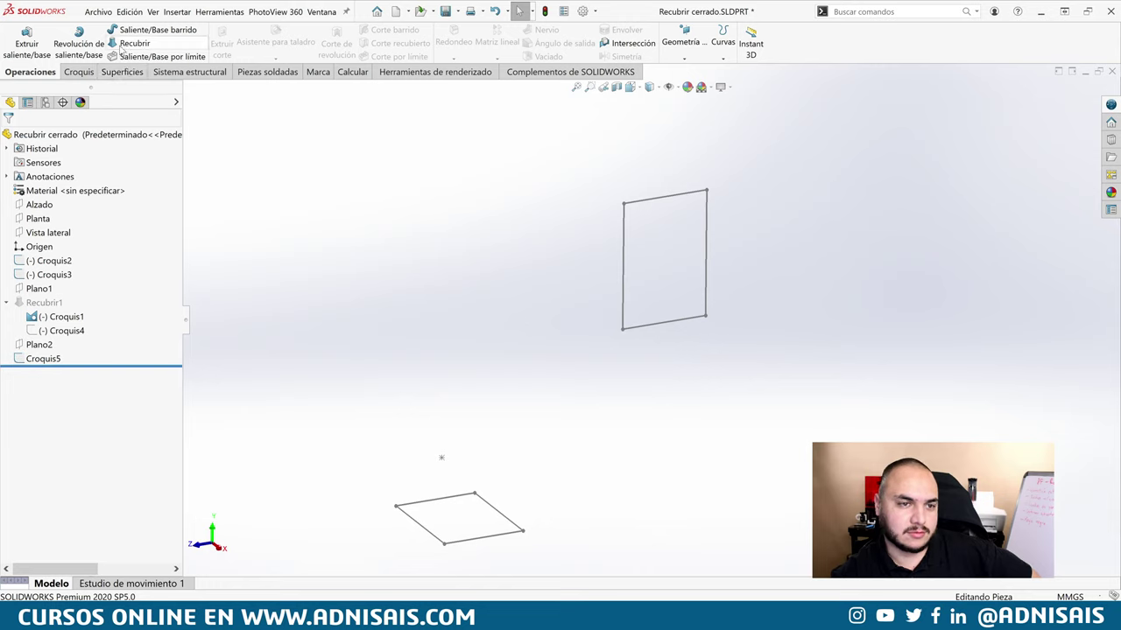
{"action": "left_click", "coordinate": [131, 43]}
{"action": "left_click", "coordinate": [624, 269]}
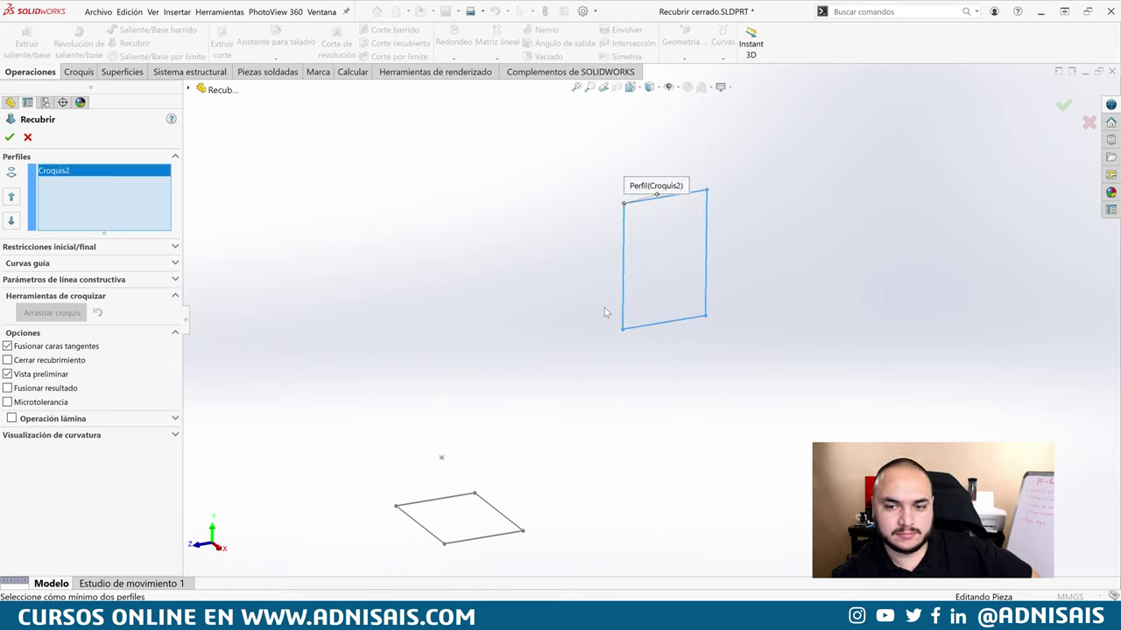
{"action": "left_click", "coordinate": [435, 541]}
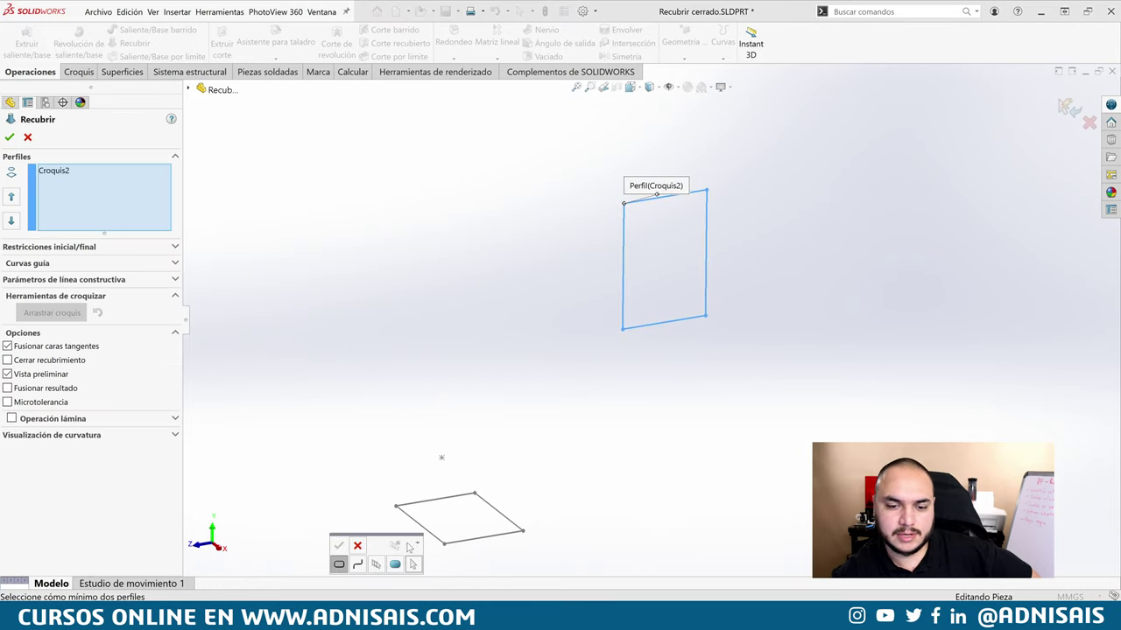
{"action": "left_click", "coordinate": [355, 561]}
{"action": "left_click", "coordinate": [339, 564]}
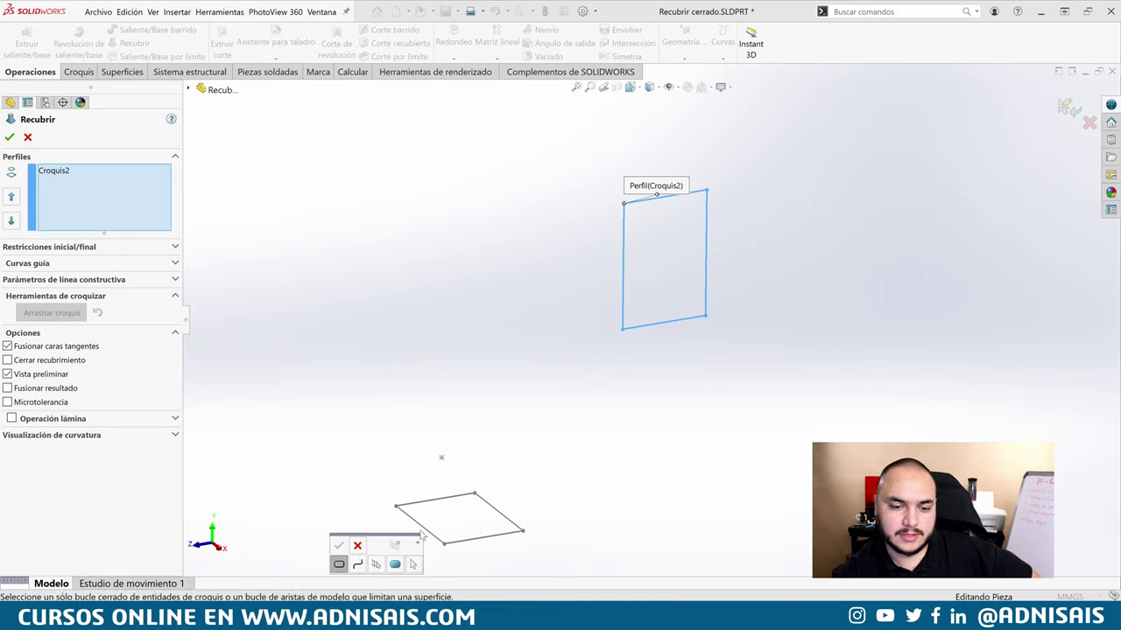
{"action": "left_click", "coordinate": [339, 545]}
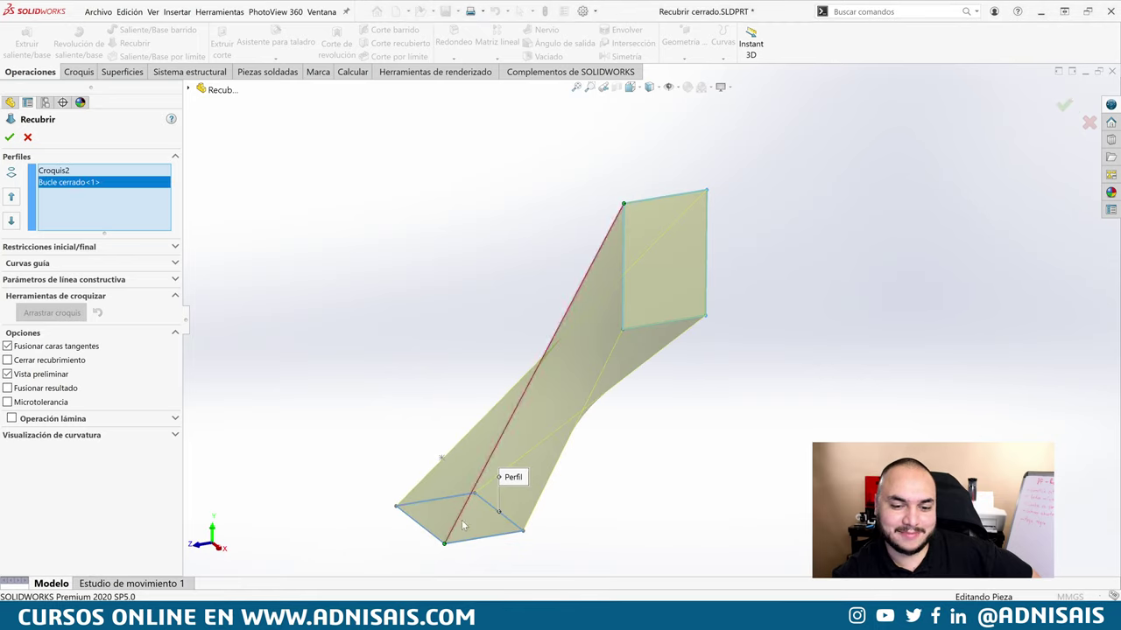
{"action": "left_click_drag", "start_coordinate": [444, 543], "coordinate": [395, 506]}
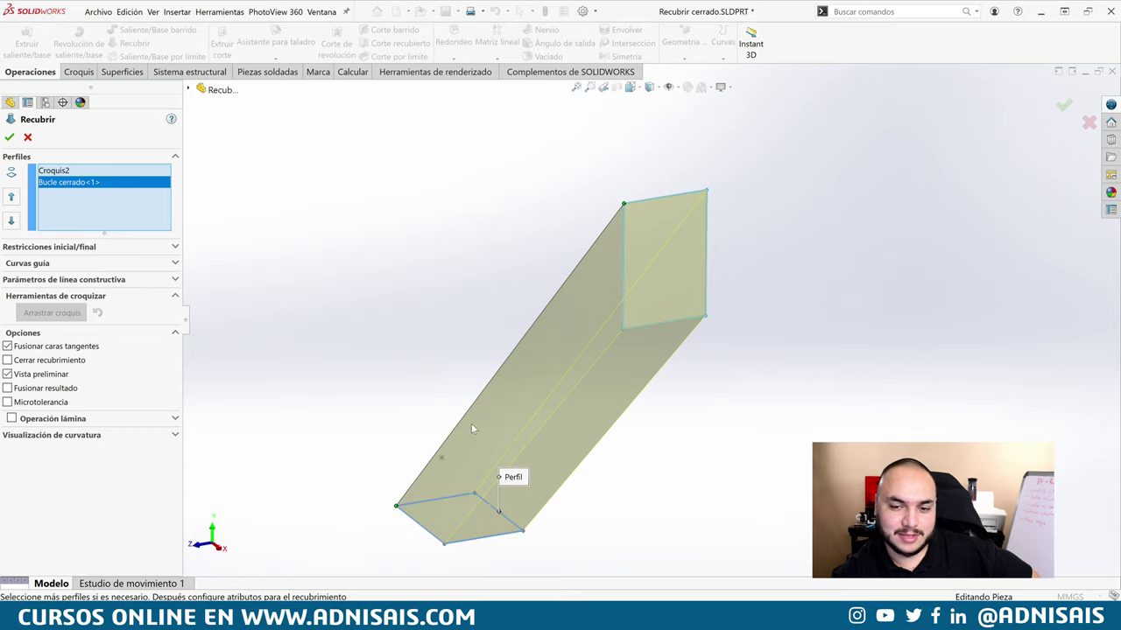
{"action": "middle_click_drag", "start_coordinate": [471, 429], "coordinate": [595, 388]}
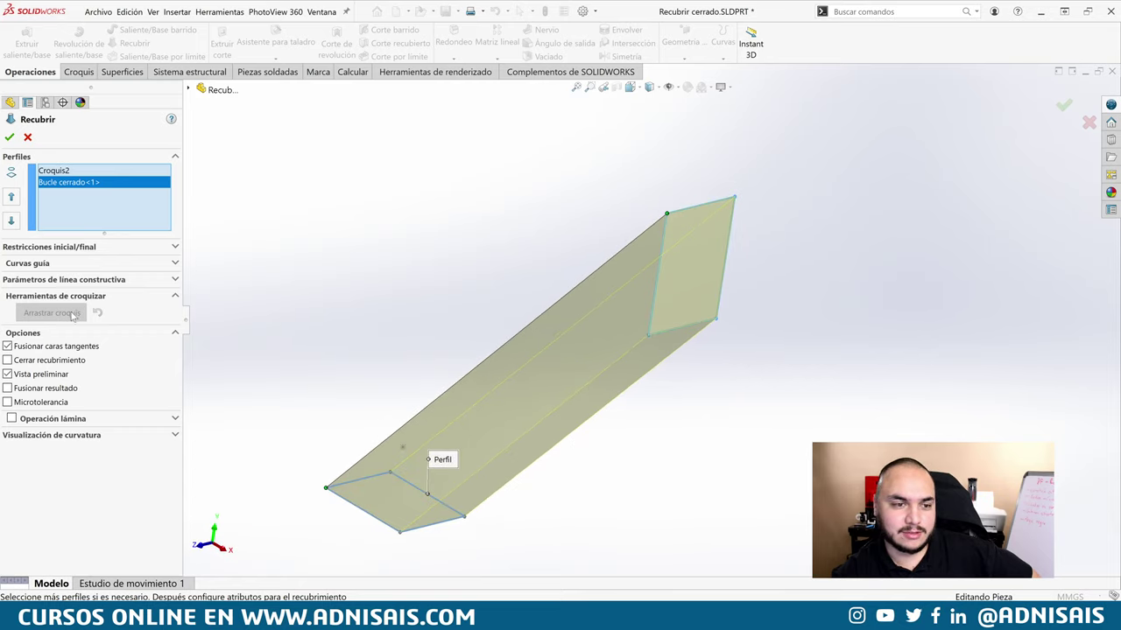
- Set both loft ends to Normal al perfil and raise the end tangent length to 4
{"action": "left_click", "coordinate": [133, 248]}
{"action": "left_click", "coordinate": [127, 274]}
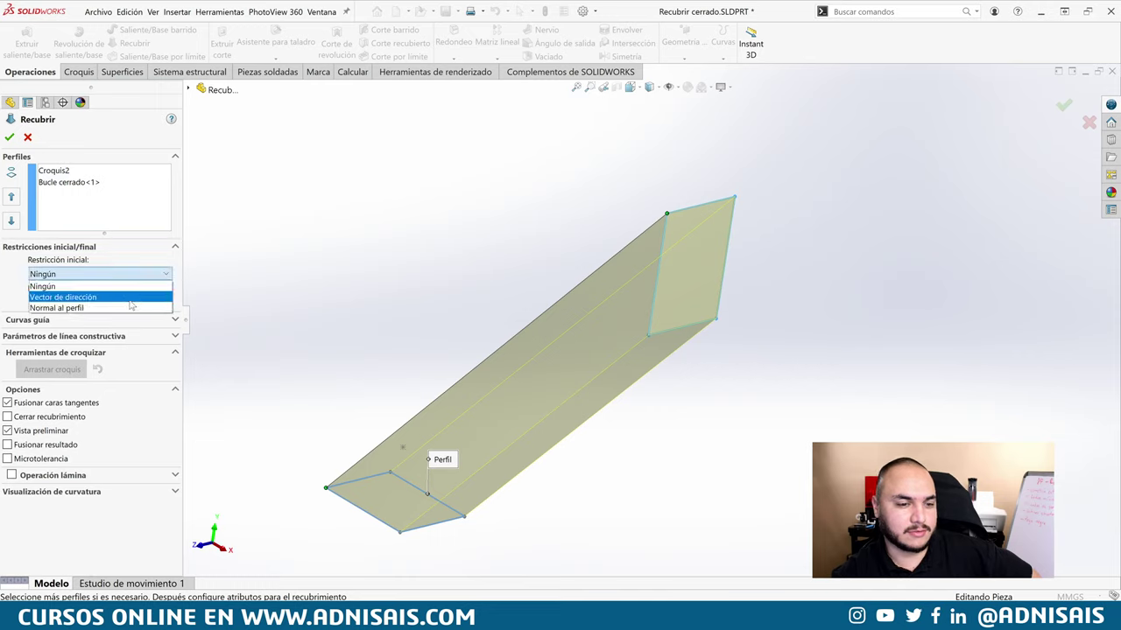
{"action": "left_click", "coordinate": [125, 309]}
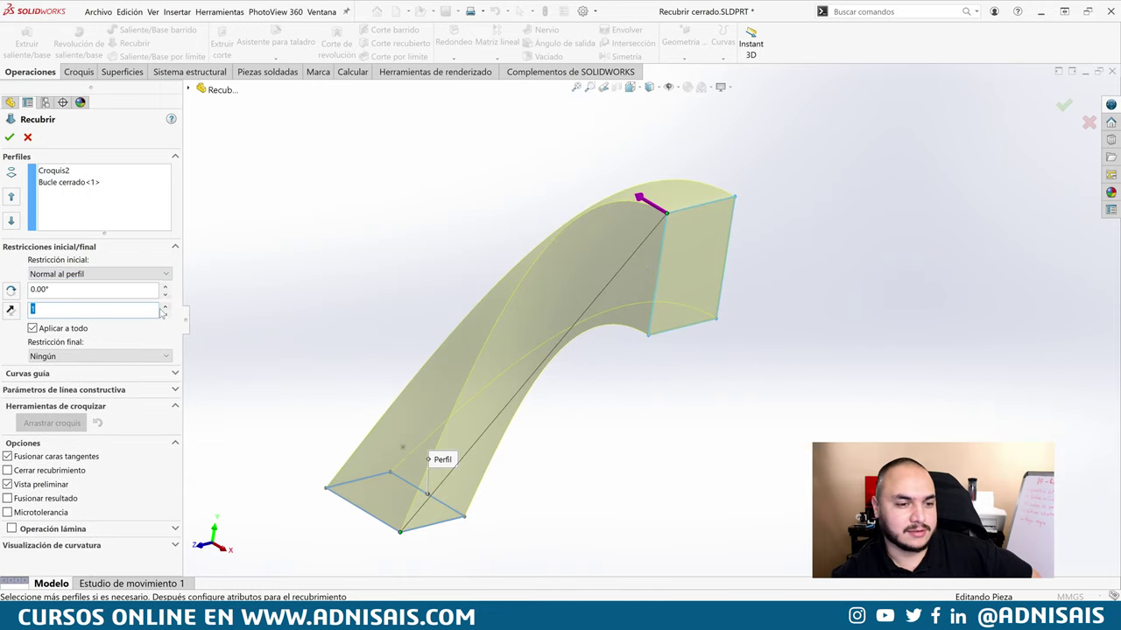
{"action": "left_click", "coordinate": [145, 359]}
{"action": "left_click", "coordinate": [79, 382]}
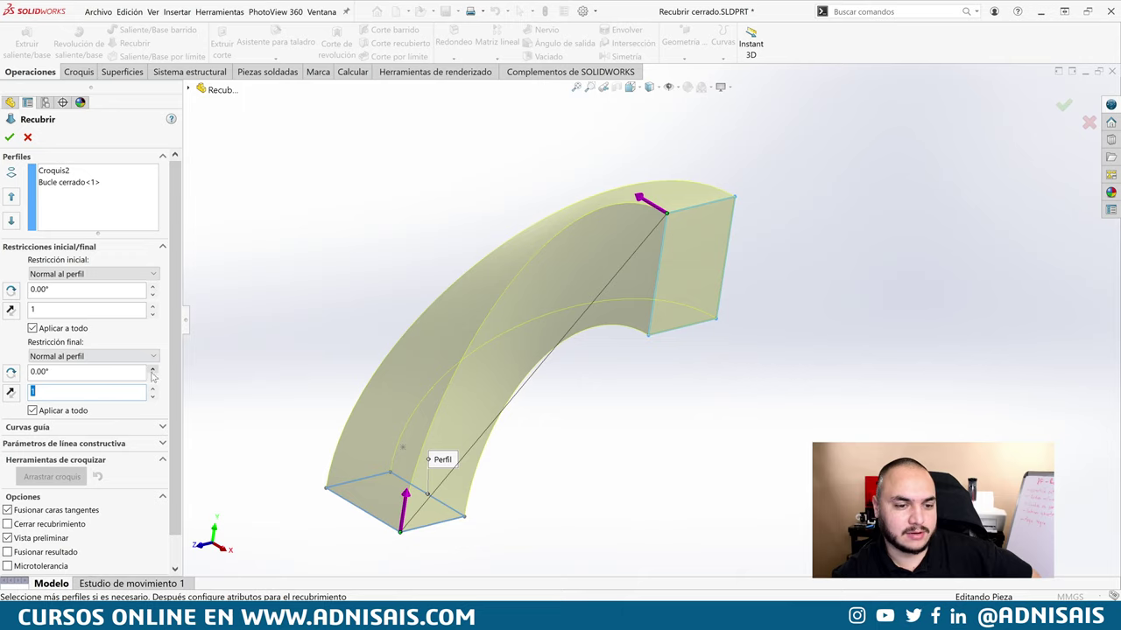
{"action": "left_click", "coordinate": [152, 390]}
{"action": "left_click", "coordinate": [151, 390]}
{"action": "left_click", "coordinate": [151, 390]}
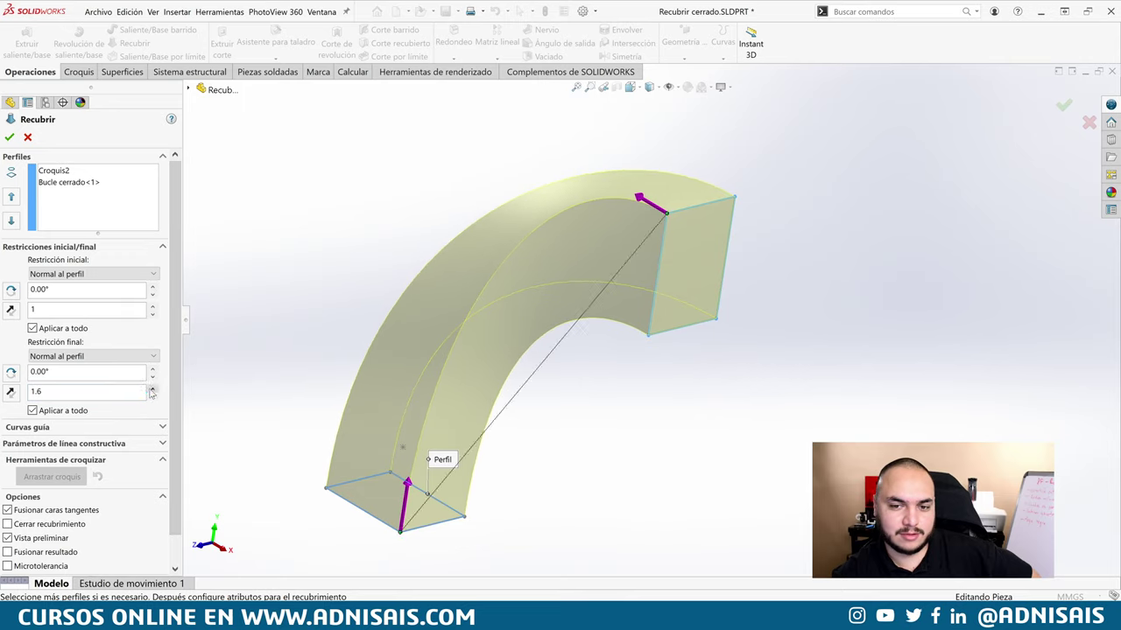
{"action": "left_click", "coordinate": [152, 389]}
{"action": "left_click", "coordinate": [151, 390]}
{"action": "left_click", "coordinate": [151, 390]}
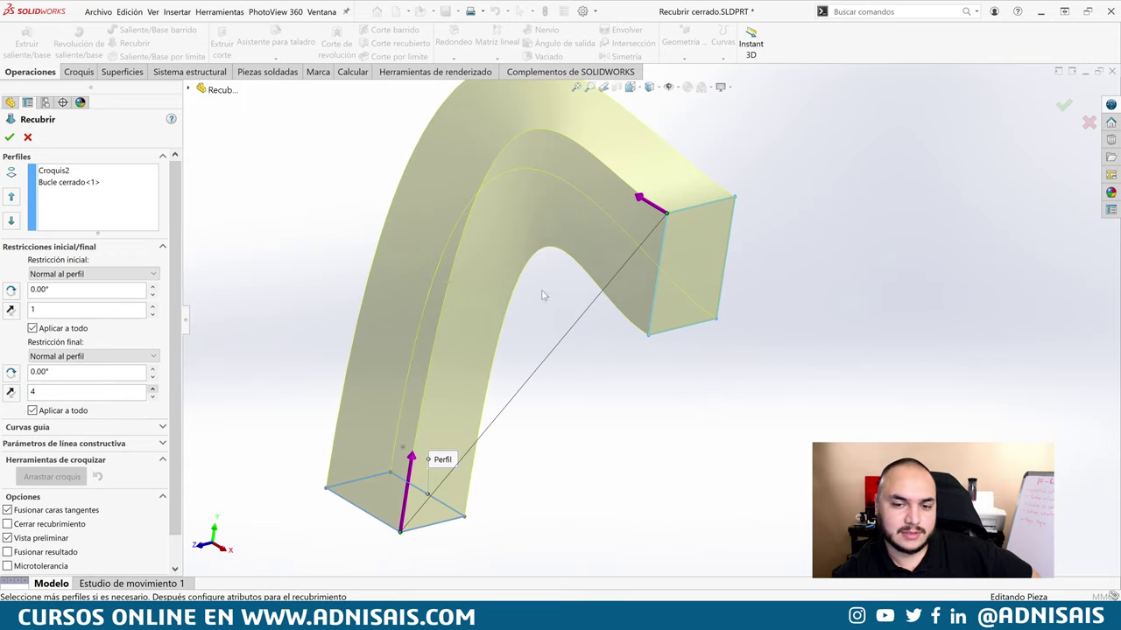
{"action": "mouse_move", "coordinate": [523, 366]}
{"action": "middle_mouse_down"}
{"action": "mouse_move", "coordinate": [593, 254]}
{"action": "mouse_move", "coordinate": [541, 376]}
{"action": "mouse_move", "coordinate": [441, 436]}
{"action": "middle_mouse_up"}
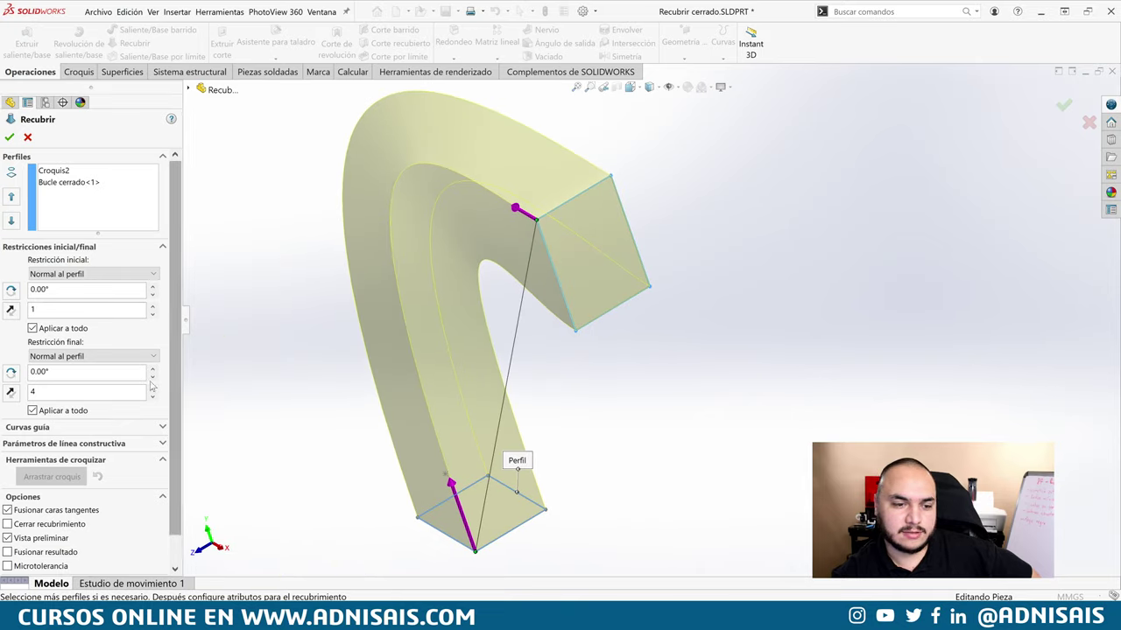
- Set the start tangent length to 3 and confirm the loft as Recubrir2
{"action": "left_click", "coordinate": [153, 307]}
{"action": "left_click", "coordinate": [153, 306]}
{"action": "left_click", "coordinate": [153, 307]}
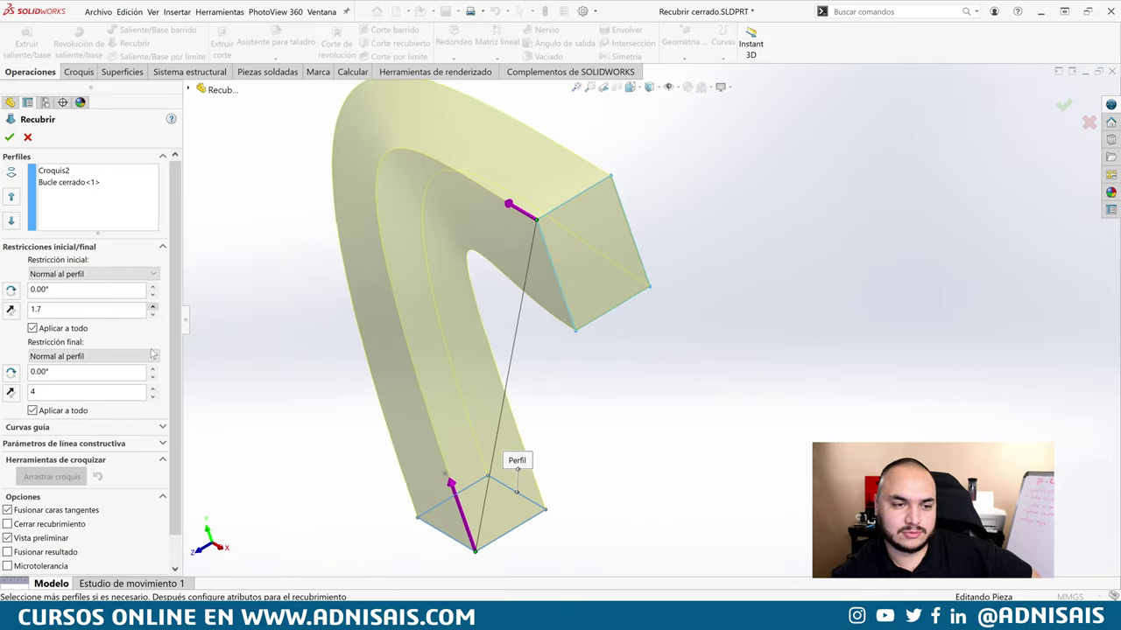
{"action": "left_click", "coordinate": [153, 306]}
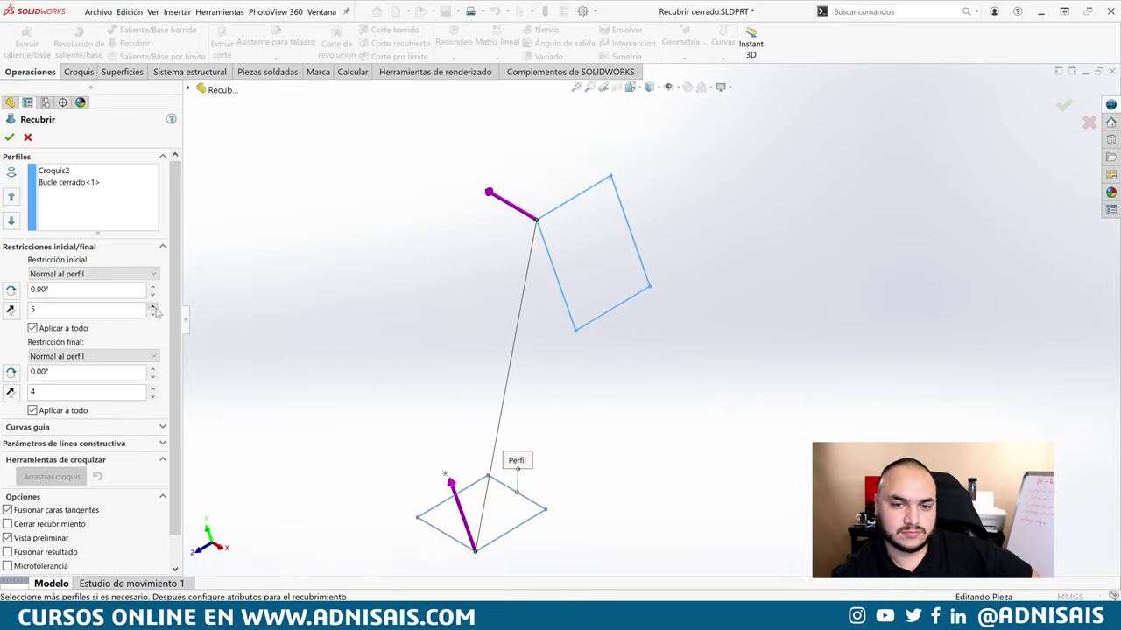
{"action": "left_click", "coordinate": [153, 315]}
{"action": "left_click", "coordinate": [153, 315]}
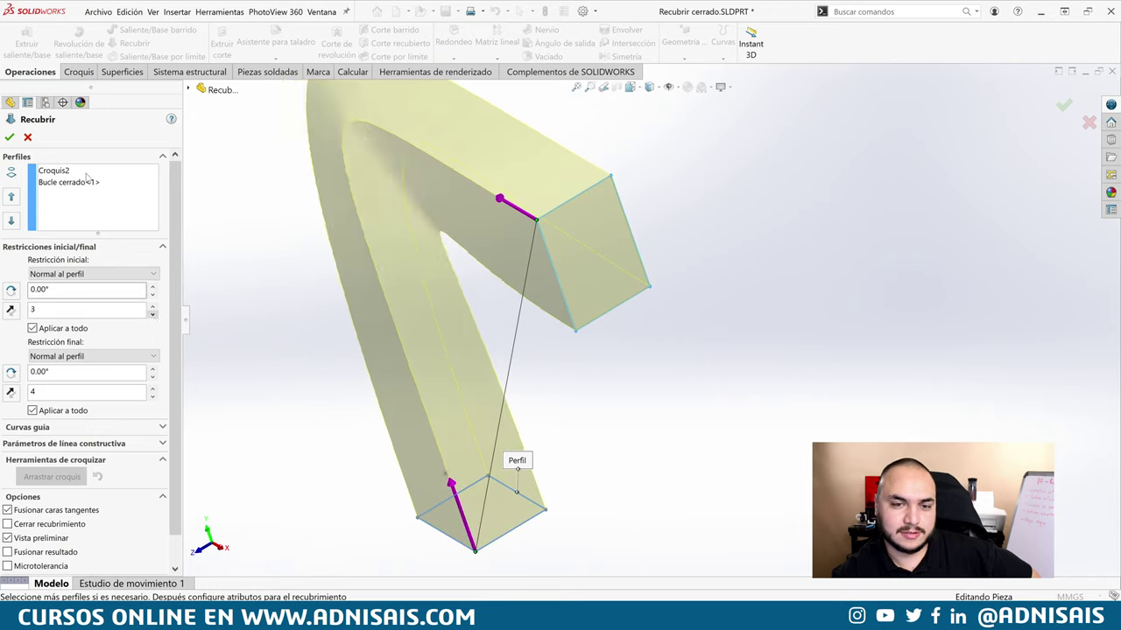
{"action": "left_click", "coordinate": [10, 138]}
{"action": "mouse_move", "coordinate": [412, 175]}
{"action": "middle_mouse_down"}
{"action": "mouse_move", "coordinate": [376, 164]}
{"action": "mouse_move", "coordinate": [523, 259]}
{"action": "mouse_move", "coordinate": [550, 250]}
{"action": "middle_mouse_up"}
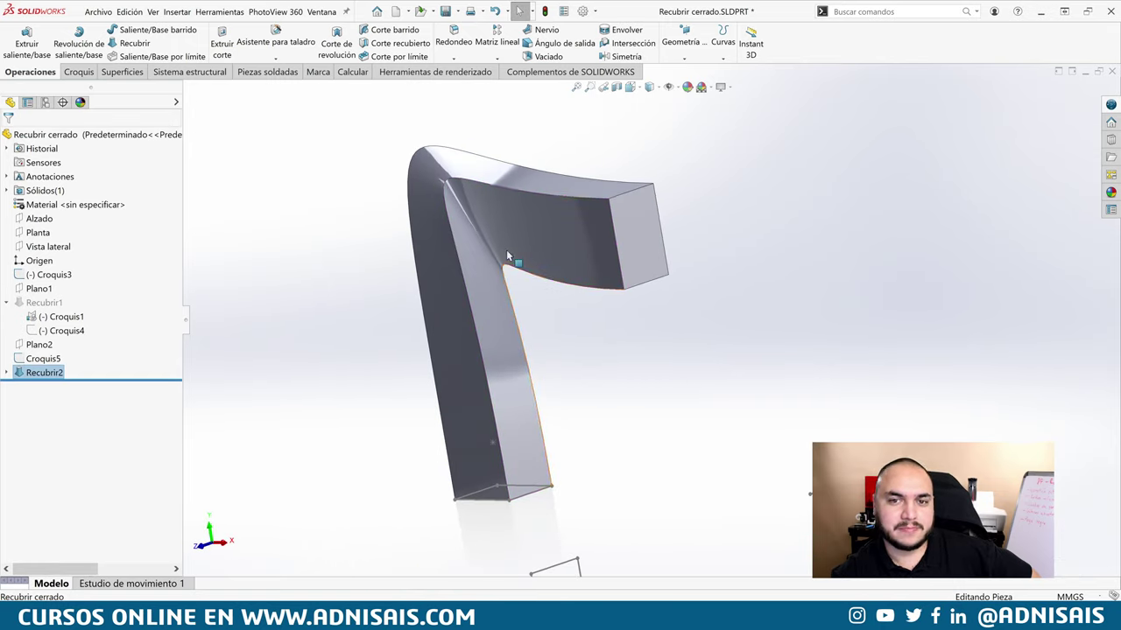
- Show Recubrir2's Curvatura colour map, inspect the twist (radius near 1.88), then switch it off
{"action": "left_click", "coordinate": [350, 74]}
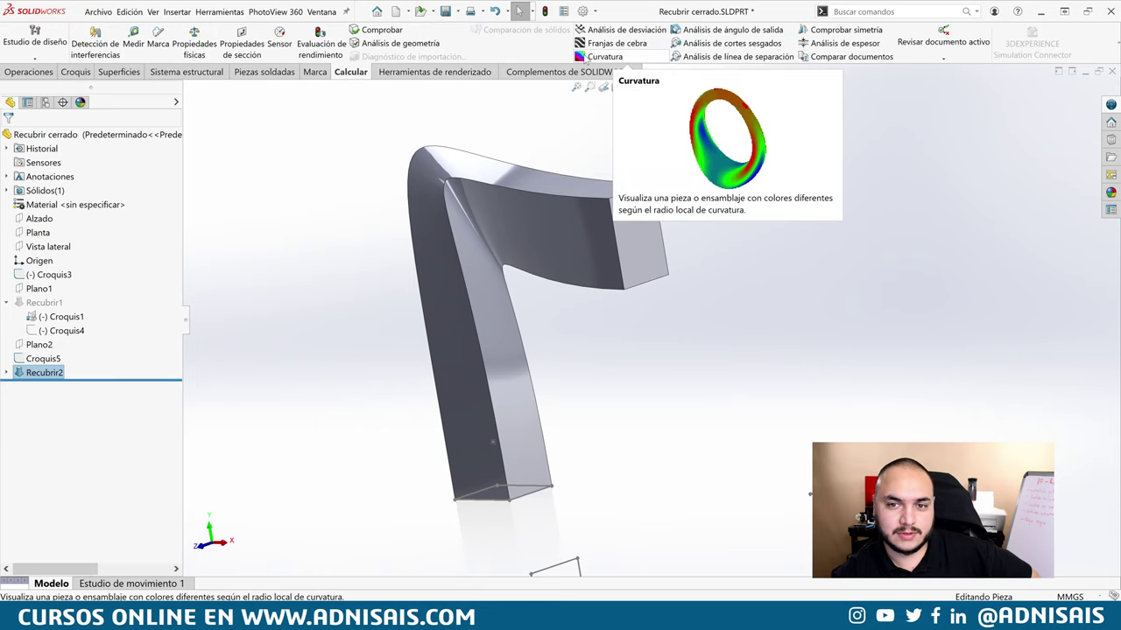
{"action": "left_click", "coordinate": [585, 58]}
{"action": "mouse_move", "coordinate": [508, 234]}
{"action": "middle_mouse_down"}
{"action": "mouse_move", "coordinate": [494, 251]}
{"action": "mouse_move", "coordinate": [453, 171]}
{"action": "mouse_move", "coordinate": [527, 222]}
{"action": "middle_mouse_up"}
{"action": "scroll", "coordinate": [527, 254], "scroll_direction": "down", "scroll_amount": 3}
{"action": "scroll", "coordinate": [526, 293], "scroll_direction": "down", "scroll_amount": 2}
{"action": "mouse_move", "coordinate": [587, 303]}
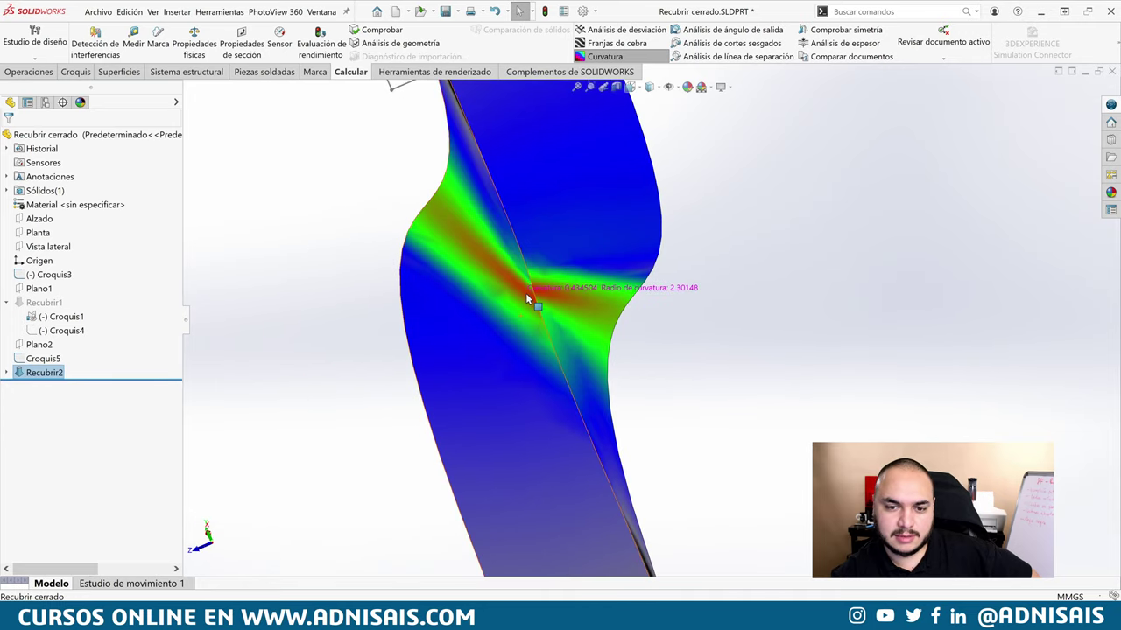
{"action": "scroll", "coordinate": [534, 297], "scroll_direction": "down", "scroll_amount": 3}
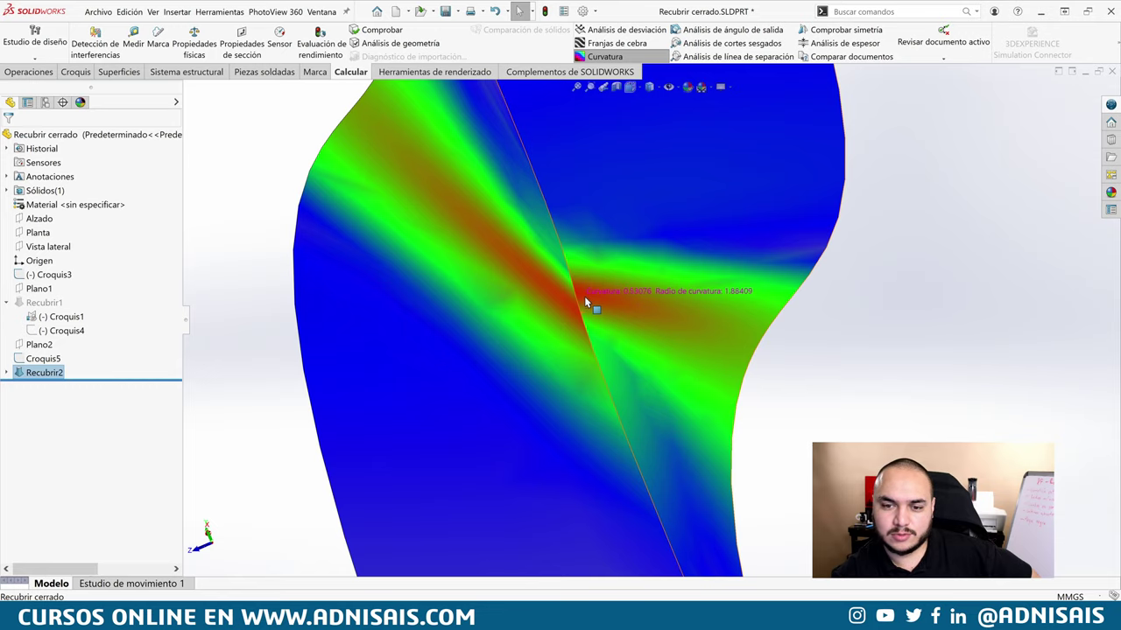
{"action": "middle_click_drag", "start_coordinate": [584, 298], "coordinate": [613, 311]}
{"action": "scroll", "coordinate": [661, 274], "scroll_direction": "up", "scroll_amount": 3}
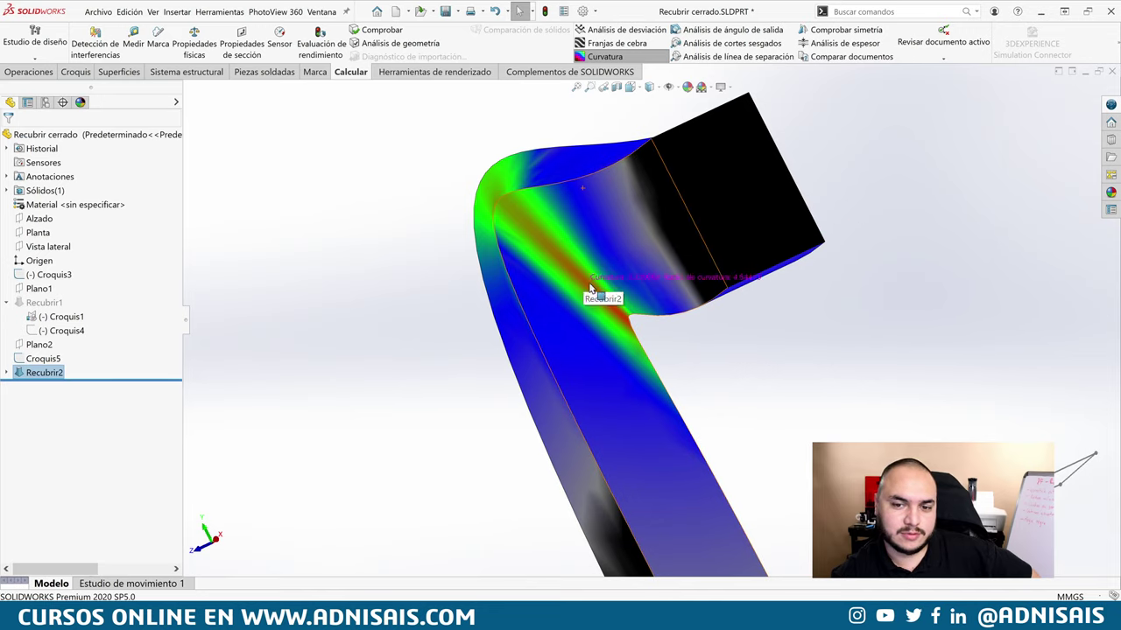
{"action": "left_click", "coordinate": [598, 57]}
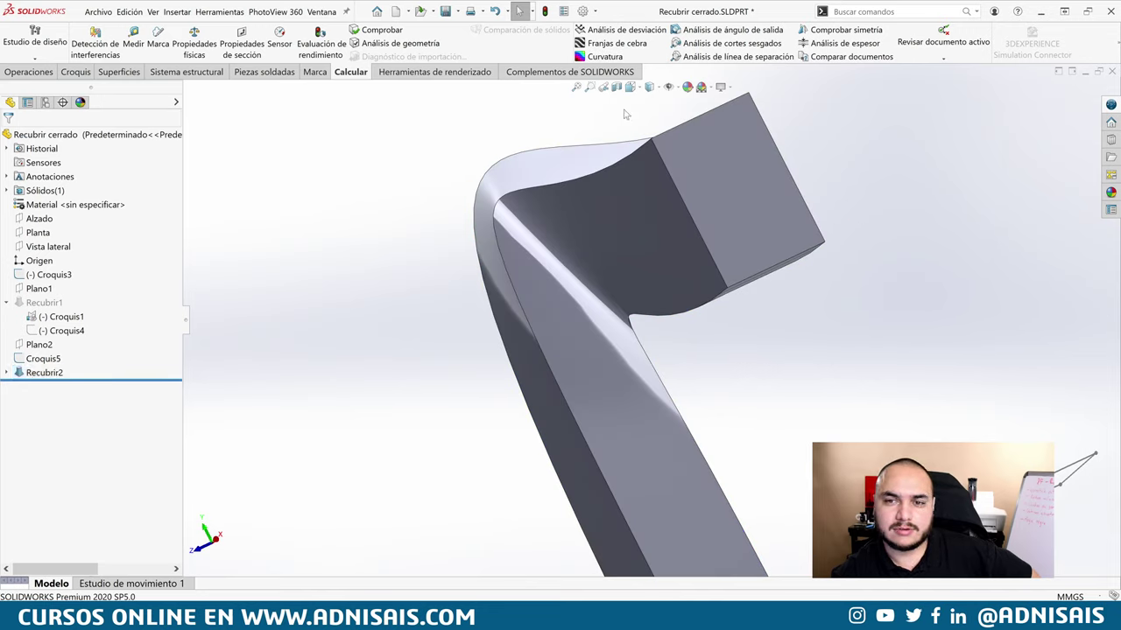
{"action": "left_click", "coordinate": [374, 32]}
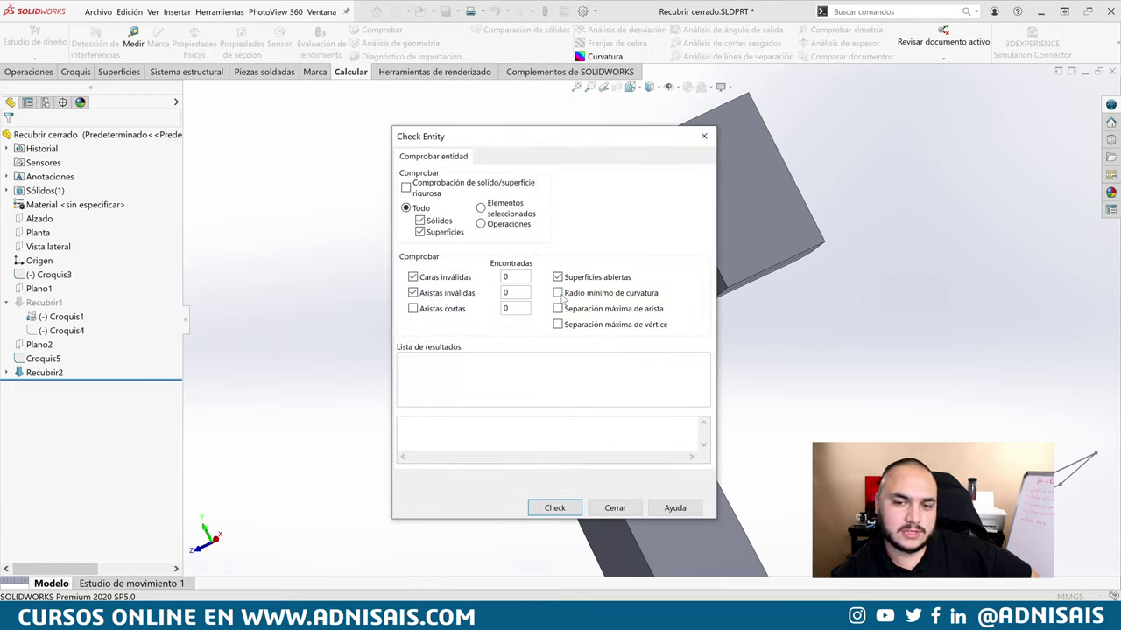
{"action": "left_click_drag", "start_coordinate": [575, 137], "coordinate": [794, 118]}
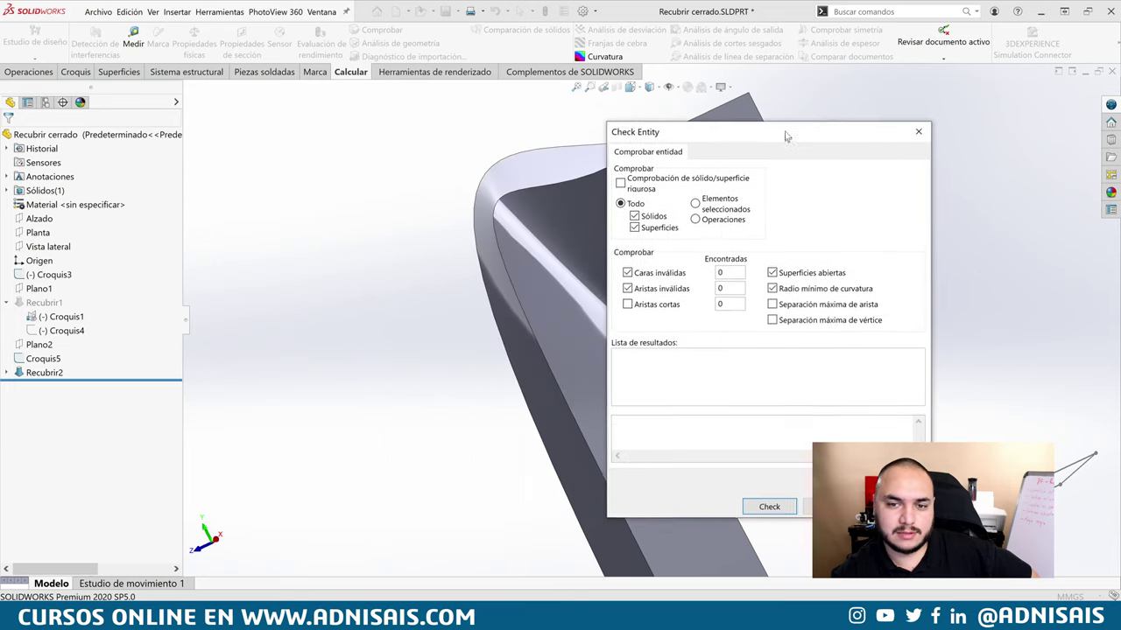
{"action": "left_click", "coordinate": [794, 492]}
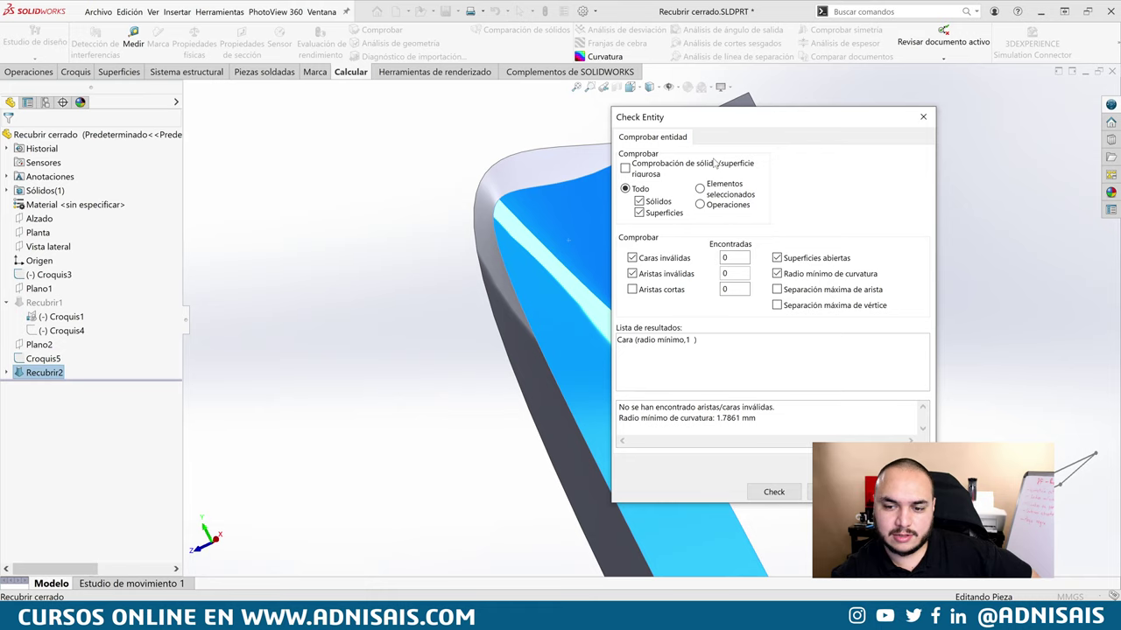
{"action": "left_click_drag", "start_coordinate": [738, 120], "coordinate": [224, 87]}
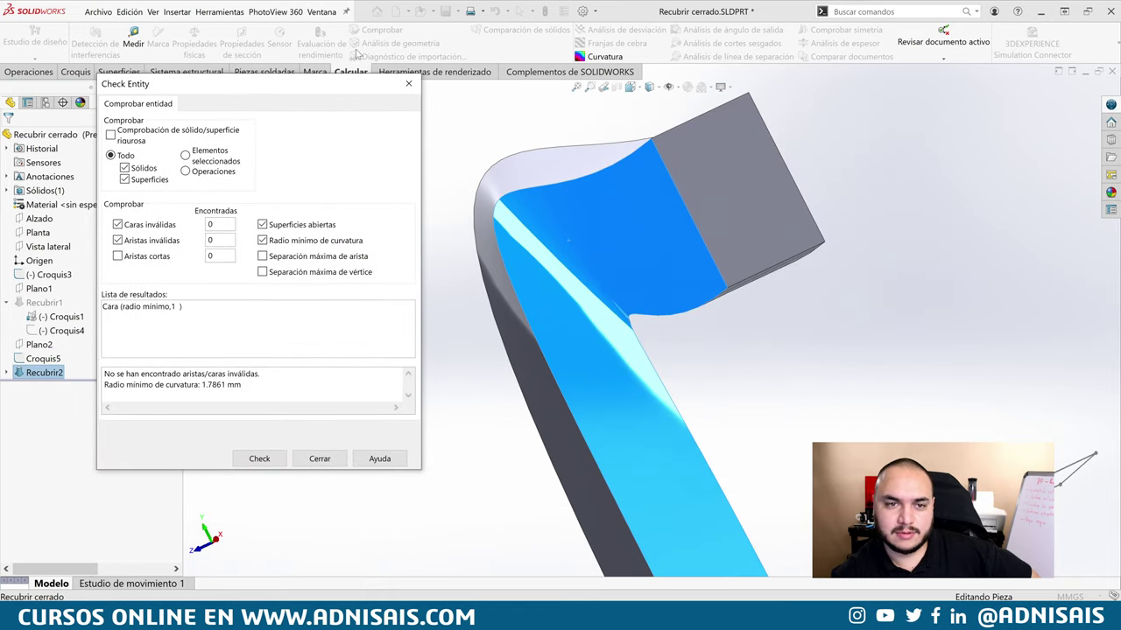
{"action": "mouse_move", "coordinate": [624, 202]}
{"action": "middle_mouse_down"}
{"action": "mouse_move", "coordinate": [550, 182]}
{"action": "mouse_move", "coordinate": [697, 281]}
{"action": "middle_mouse_up"}
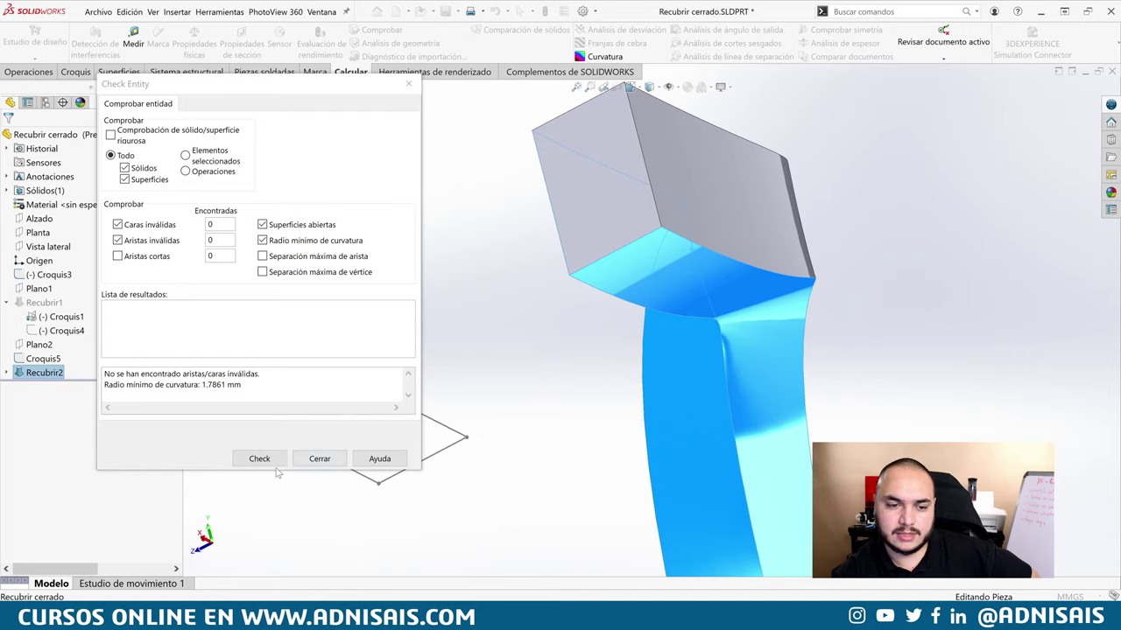
{"action": "left_click", "coordinate": [263, 460]}
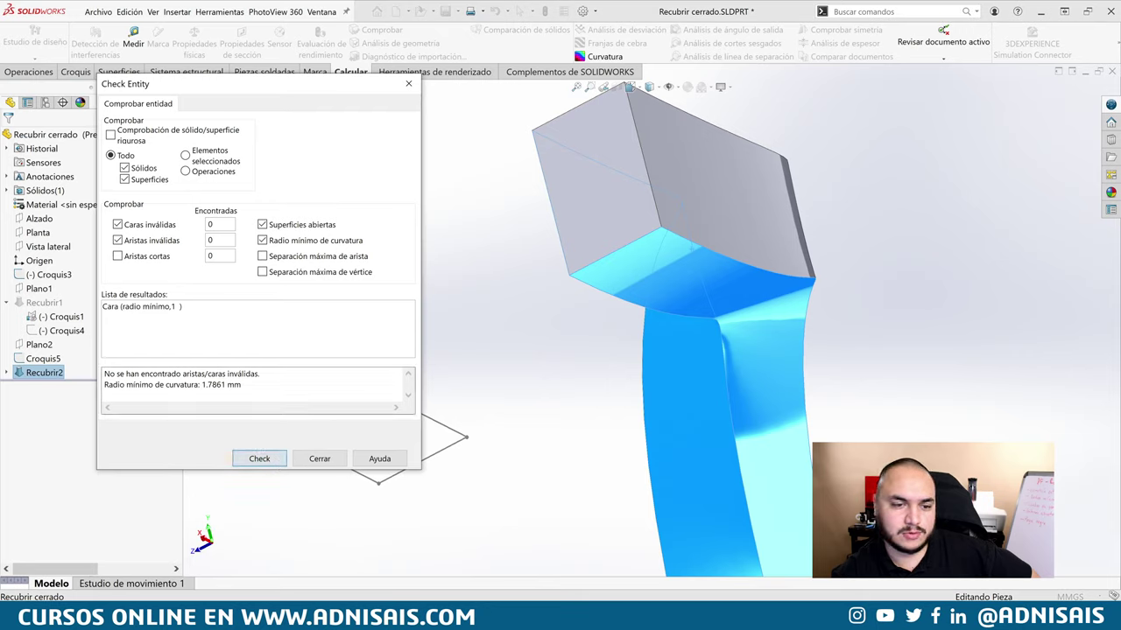
{"action": "left_click", "coordinate": [320, 458]}
- Shell the loft at thickness 1 with both top and bottom end faces removed
{"action": "scroll", "coordinate": [333, 232], "scroll_direction": "up", "scroll_amount": 1}
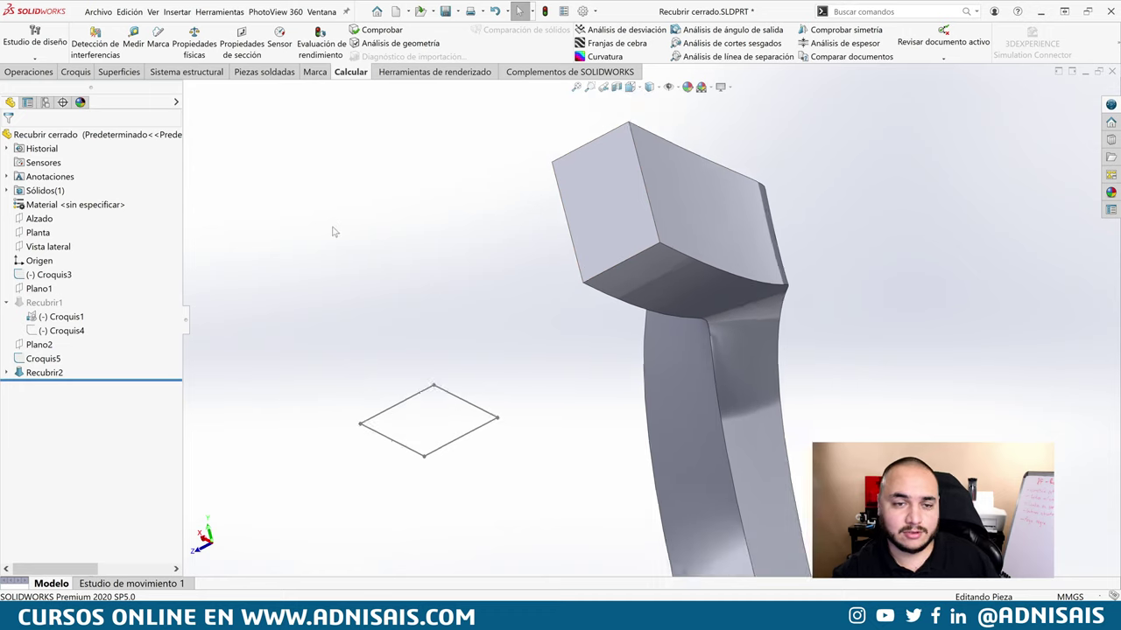
{"action": "middle_click_drag", "start_coordinate": [333, 232], "coordinate": [548, 249]}
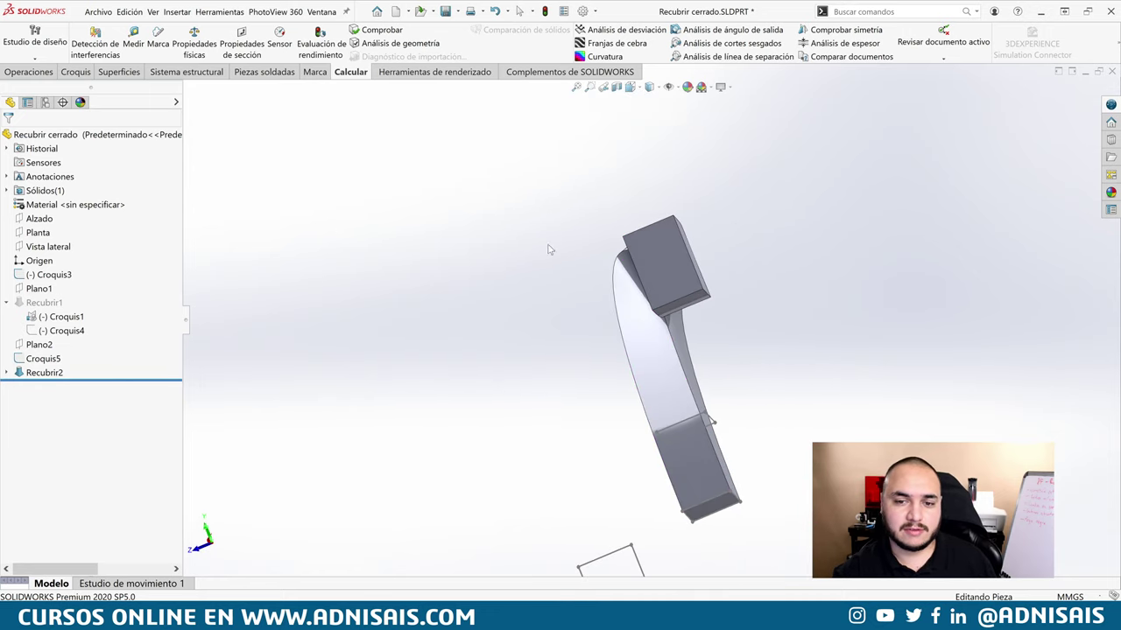
{"action": "left_click", "coordinate": [35, 73]}
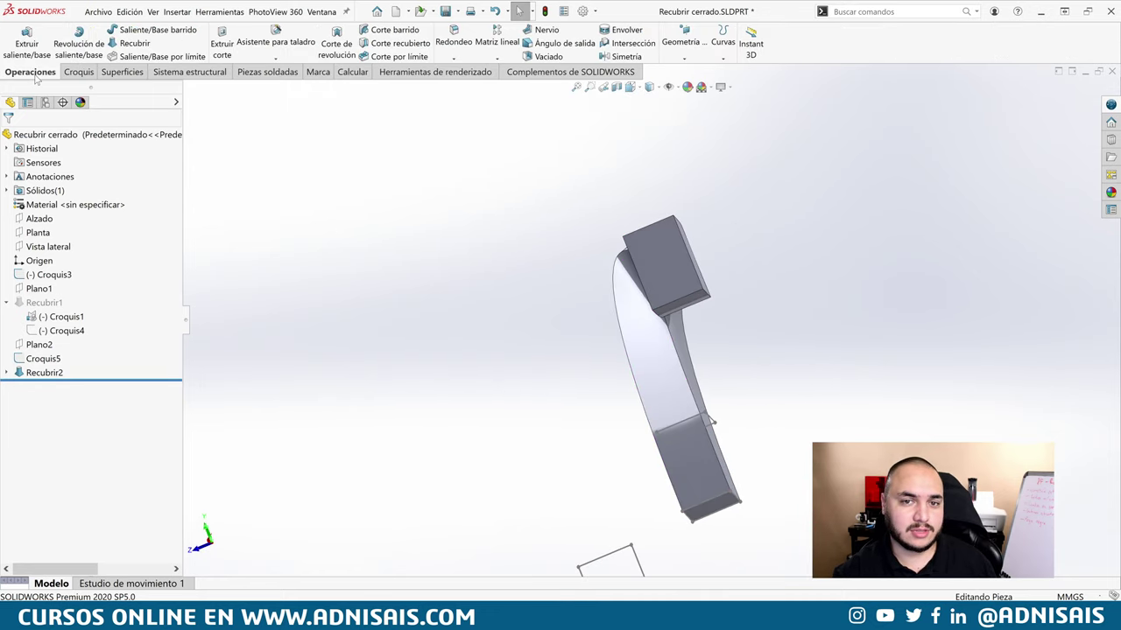
{"action": "left_click", "coordinate": [560, 56]}
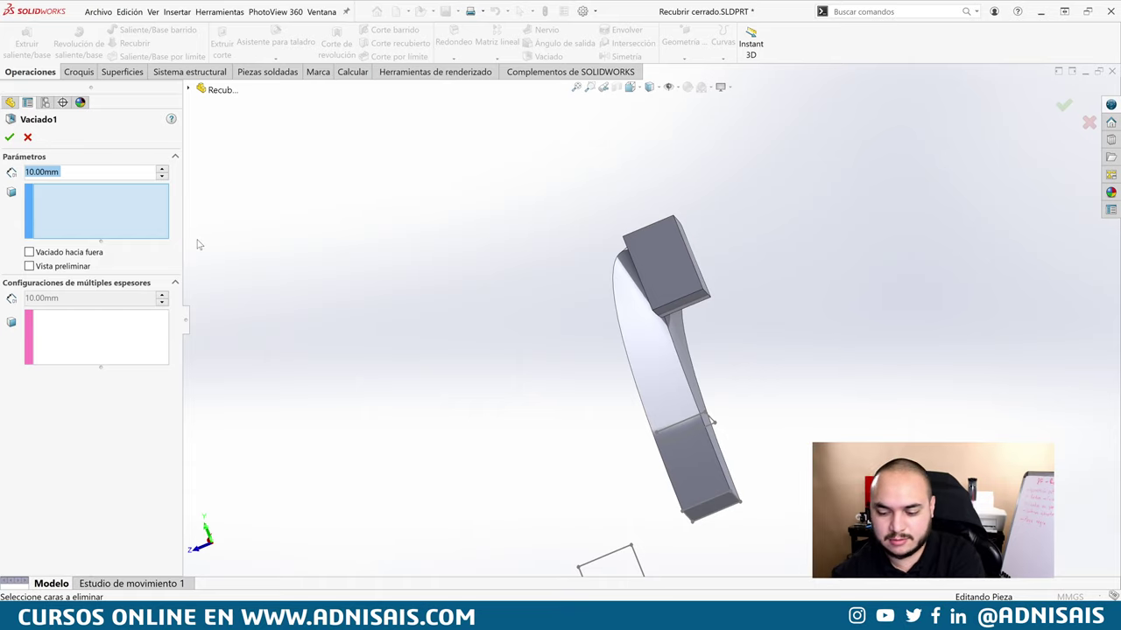
{"action": "type", "text": "1"}
{"action": "left_click", "coordinate": [658, 259]}
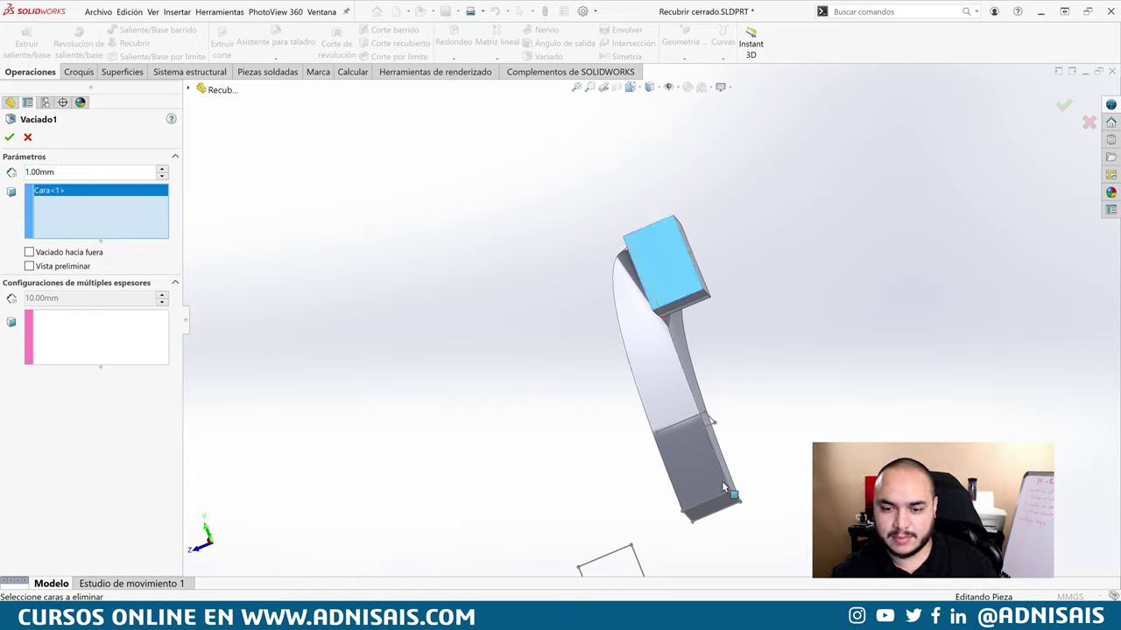
{"action": "middle_click_drag", "start_coordinate": [723, 487], "coordinate": [724, 412]}
{"action": "left_click", "coordinate": [701, 473]}
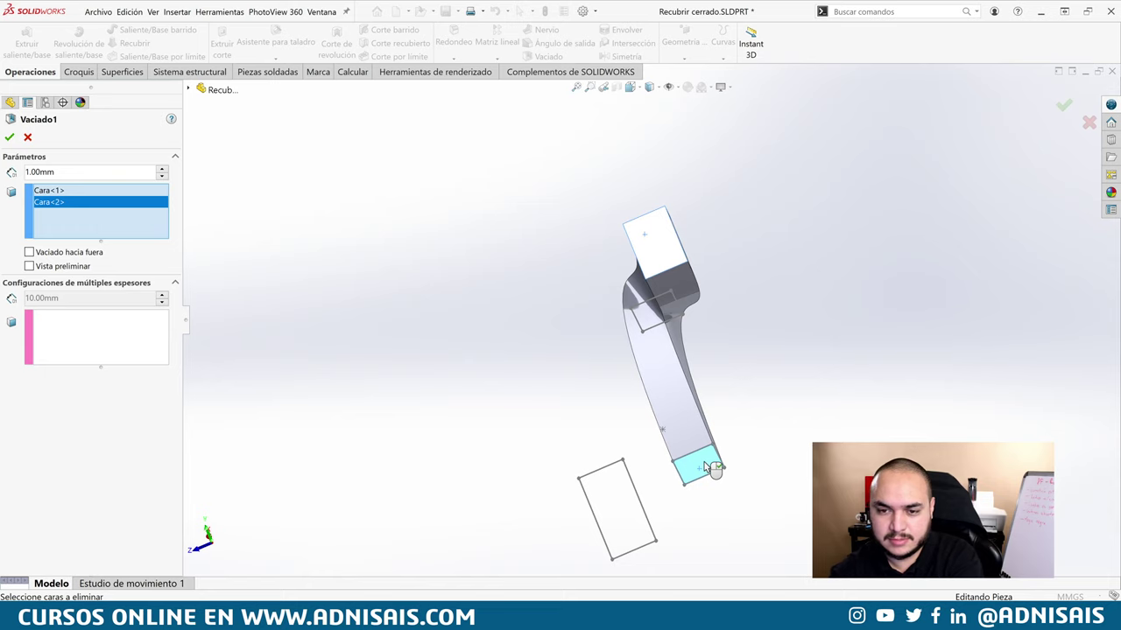
{"action": "key", "text": "Return"}
{"action": "mouse_move", "coordinate": [563, 251]}
{"action": "middle_mouse_down"}
{"action": "mouse_move", "coordinate": [715, 415]}
{"action": "mouse_move", "coordinate": [345, 338]}
{"action": "middle_mouse_up"}
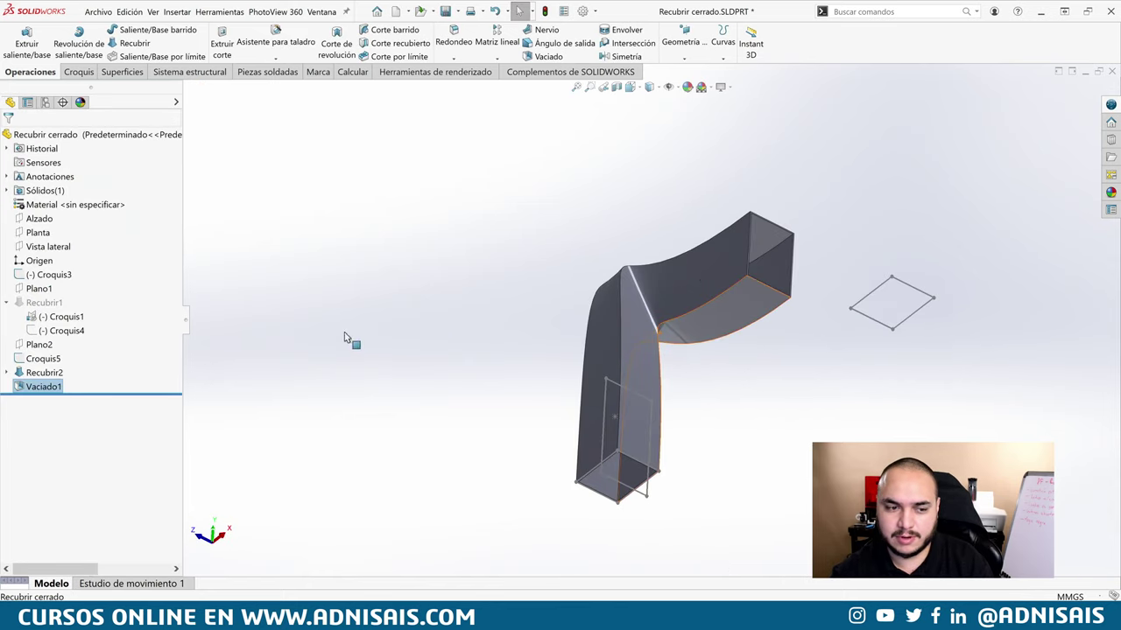
- Edit Vaciado1 to a 2 mm wall thickness and accept the warning
{"action": "left_click", "coordinate": [37, 387]}
{"action": "left_click", "coordinate": [42, 374]}
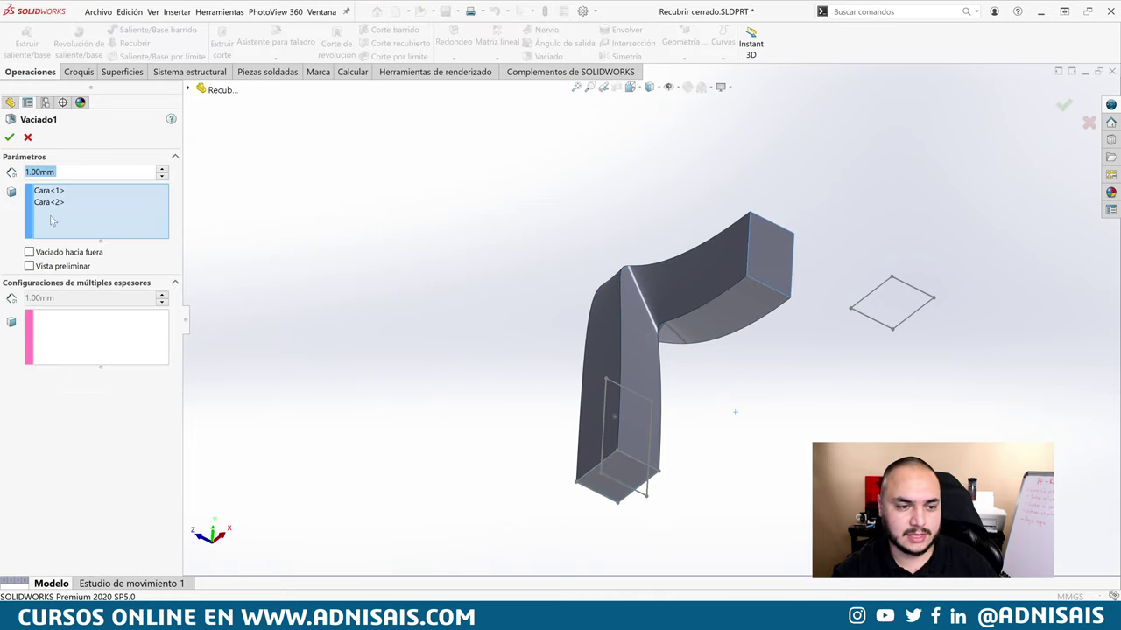
{"action": "type", "text": "2"}
{"action": "key", "text": "Return"}
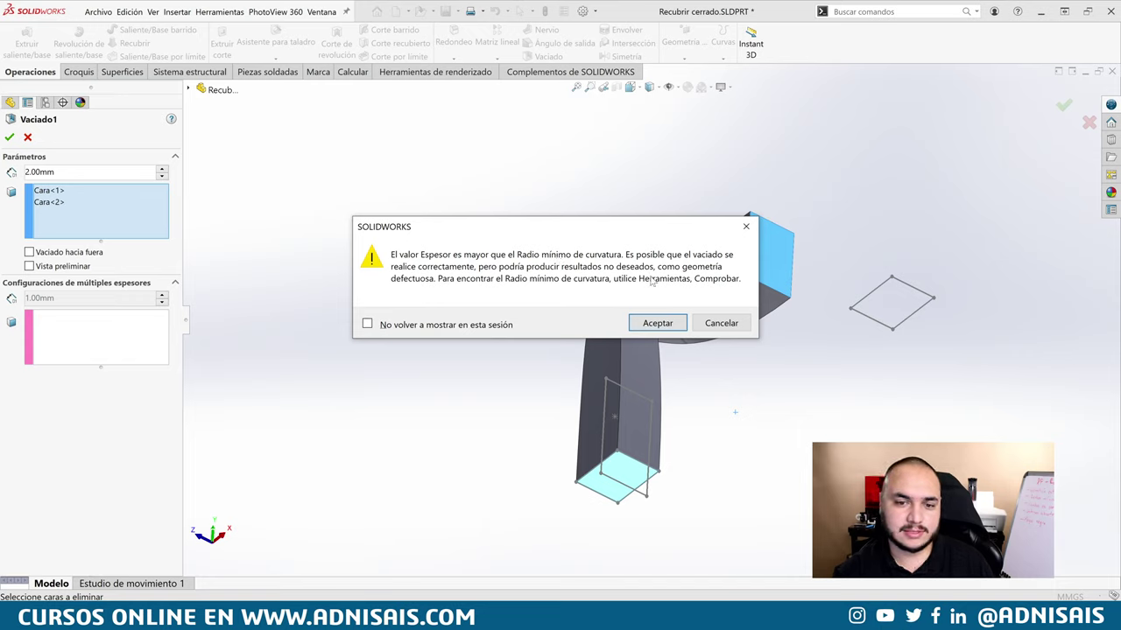
{"action": "left_click", "coordinate": [671, 324]}
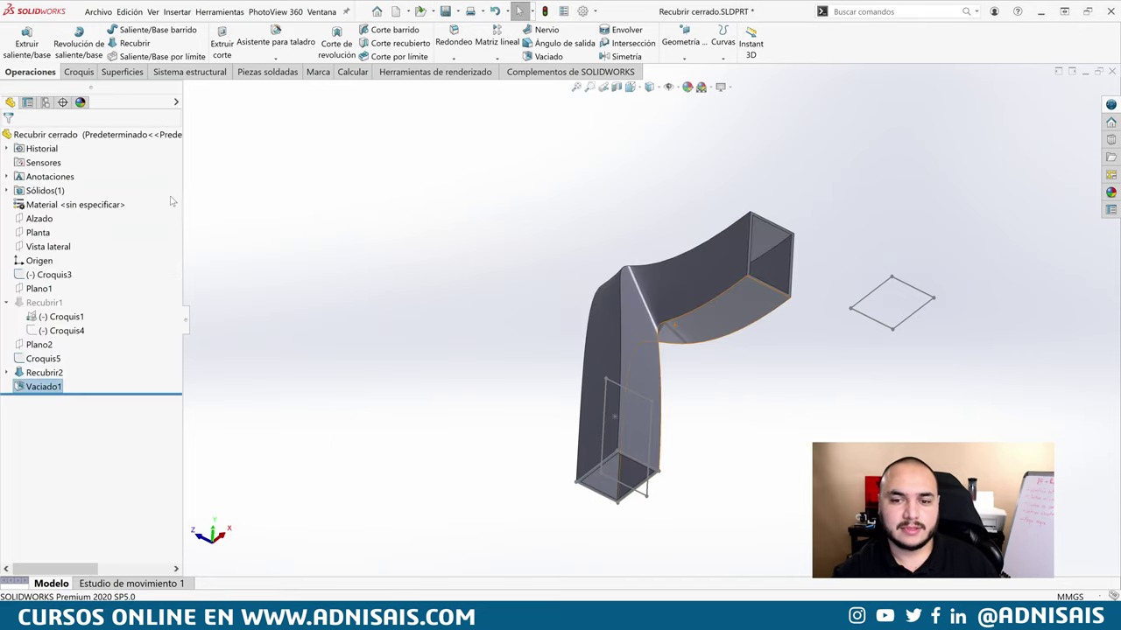
{"action": "middle_click_drag", "start_coordinate": [685, 251], "coordinate": [715, 227]}
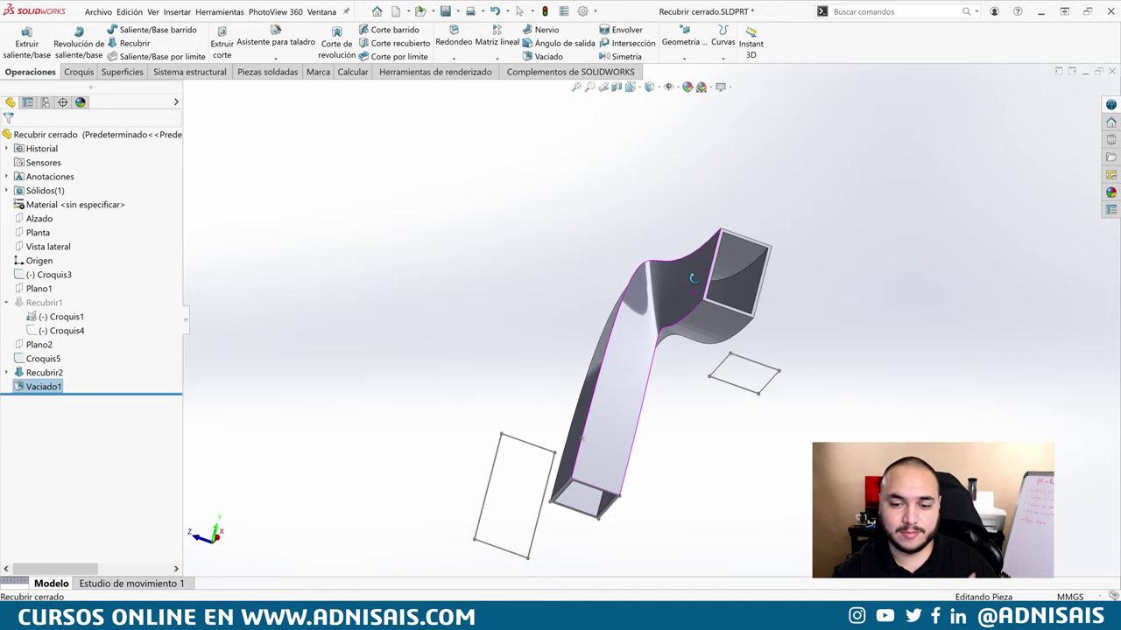
{"action": "middle_click_drag", "start_coordinate": [716, 228], "coordinate": [701, 325]}
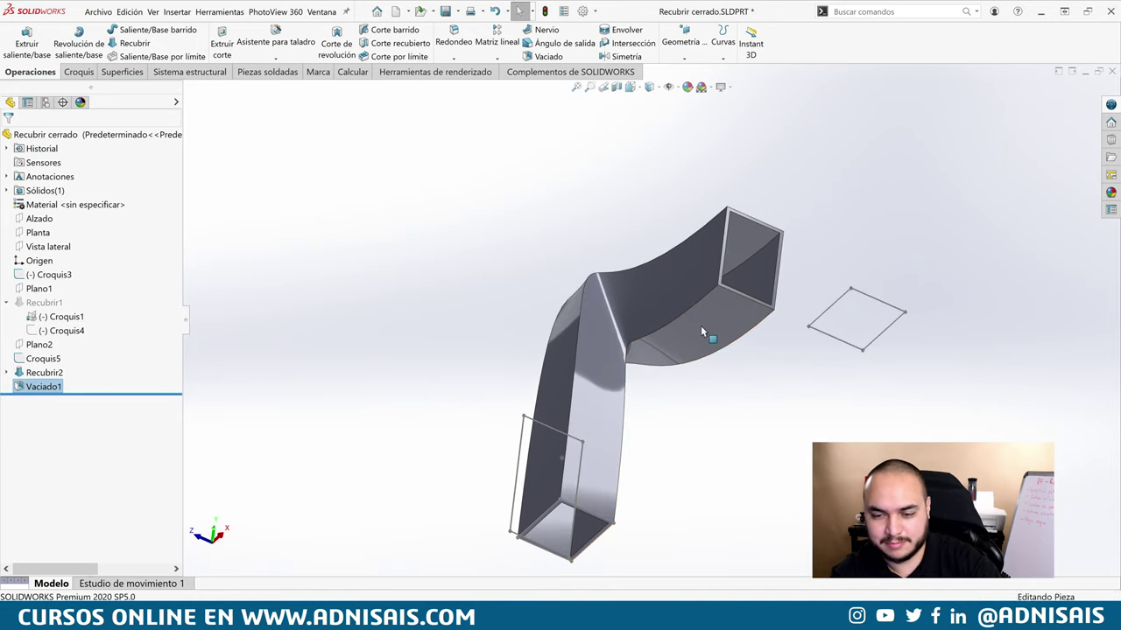
{"action": "key", "text": "Escape"}
{"action": "left_click", "coordinate": [621, 312]}
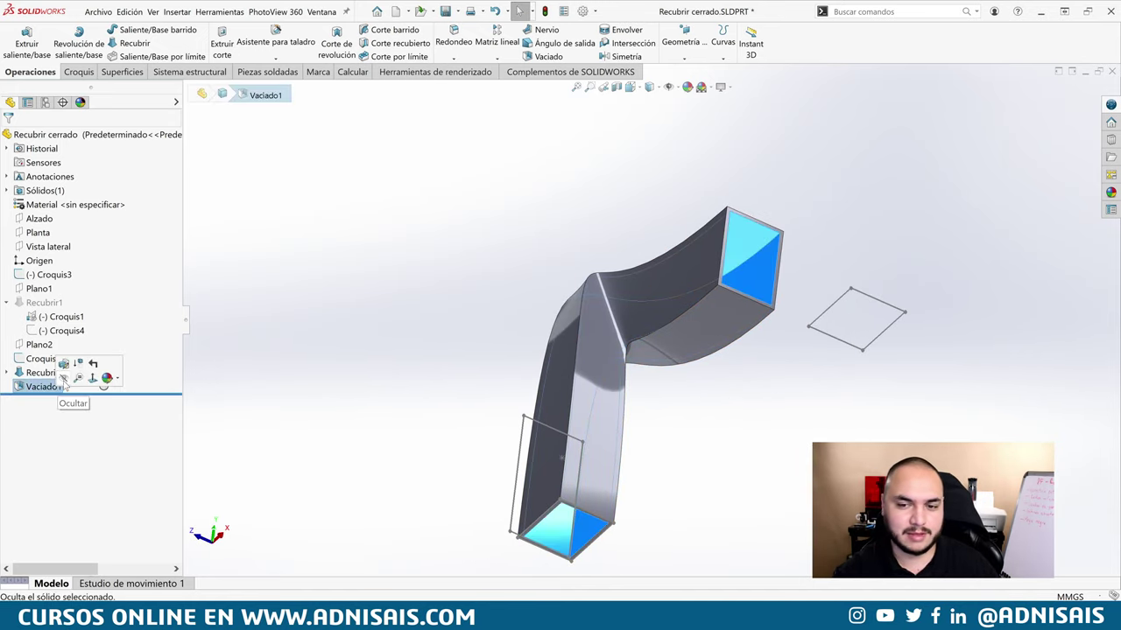
{"action": "mouse_move", "coordinate": [621, 312]}
{"action": "middle_mouse_down"}
{"action": "mouse_move", "coordinate": [657, 249]}
{"action": "mouse_move", "coordinate": [688, 342]}
{"action": "middle_mouse_up"}
{"action": "scroll", "coordinate": [688, 343], "scroll_direction": "down", "scroll_amount": 3}
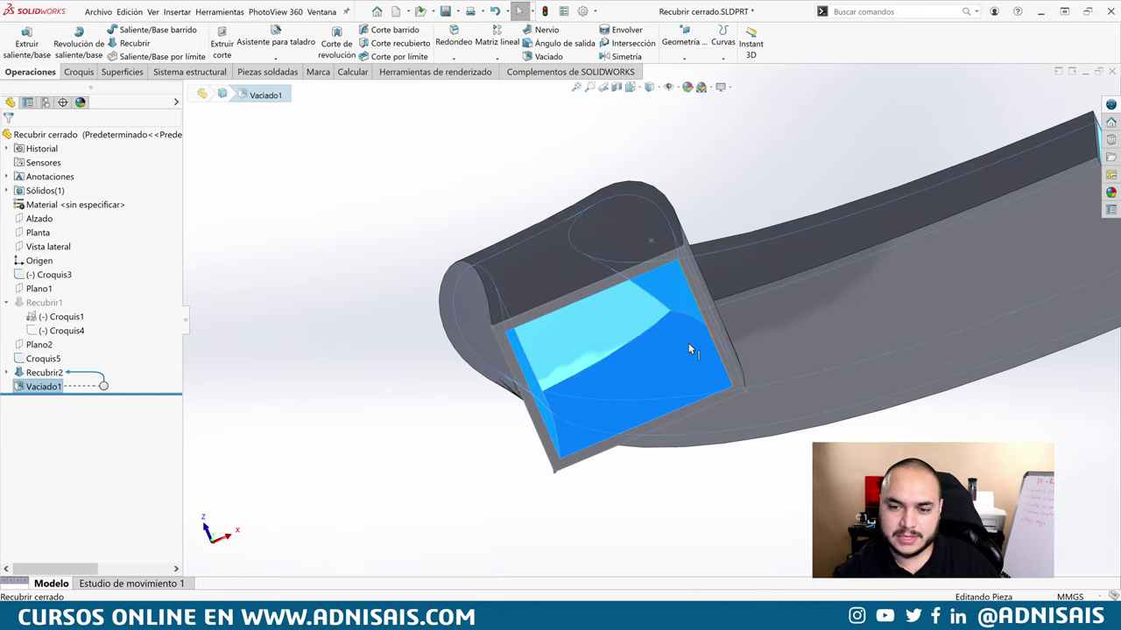
{"action": "scroll", "coordinate": [579, 461], "scroll_direction": "down", "scroll_amount": 3}
{"action": "scroll", "coordinate": [669, 329], "scroll_direction": "up", "scroll_amount": 3}
{"action": "scroll", "coordinate": [688, 274], "scroll_direction": "down", "scroll_amount": 4}
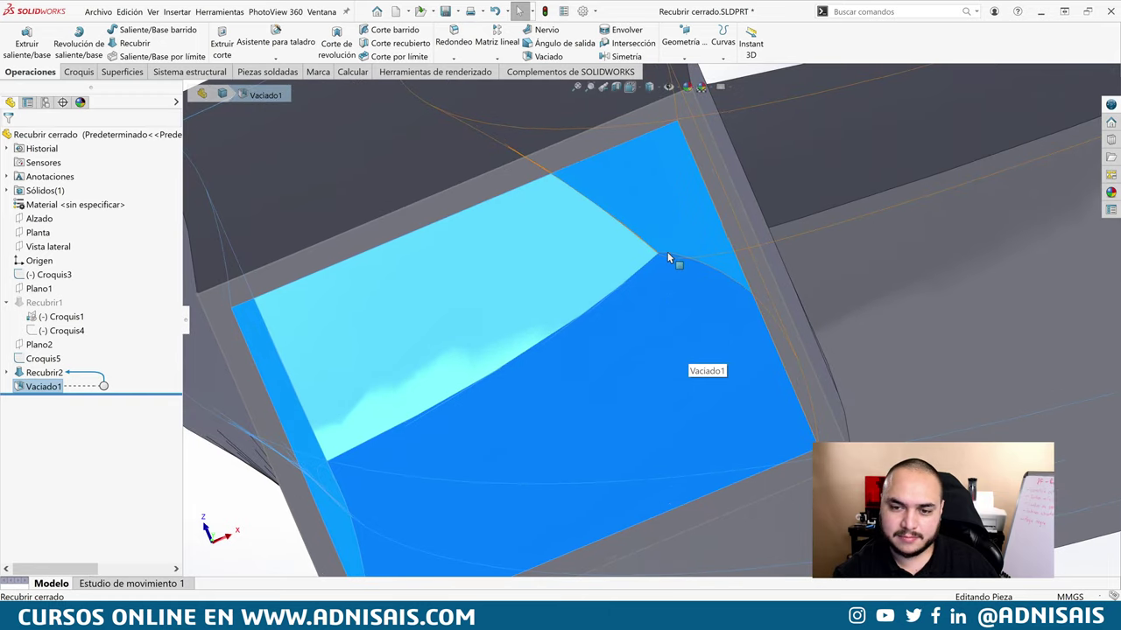
{"action": "scroll", "coordinate": [668, 258], "scroll_direction": "down", "scroll_amount": 3}
{"action": "scroll", "coordinate": [655, 253], "scroll_direction": "up", "scroll_amount": 3}
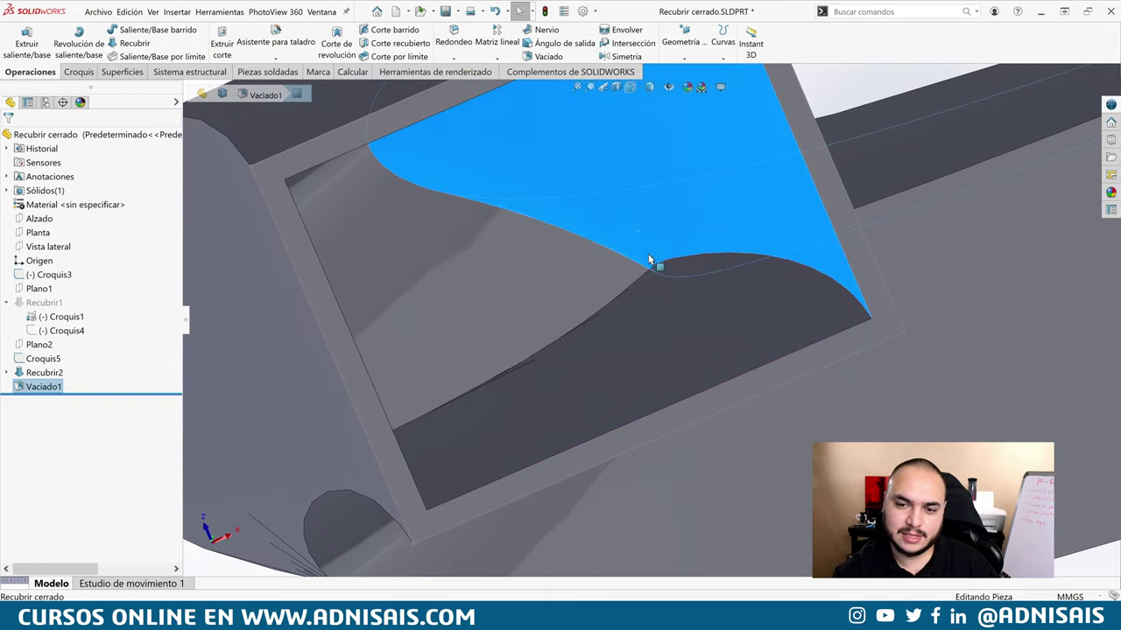
{"action": "scroll", "coordinate": [647, 259], "scroll_direction": "up", "scroll_amount": 3}
{"action": "middle_click_drag", "start_coordinate": [647, 259], "coordinate": [717, 316]}
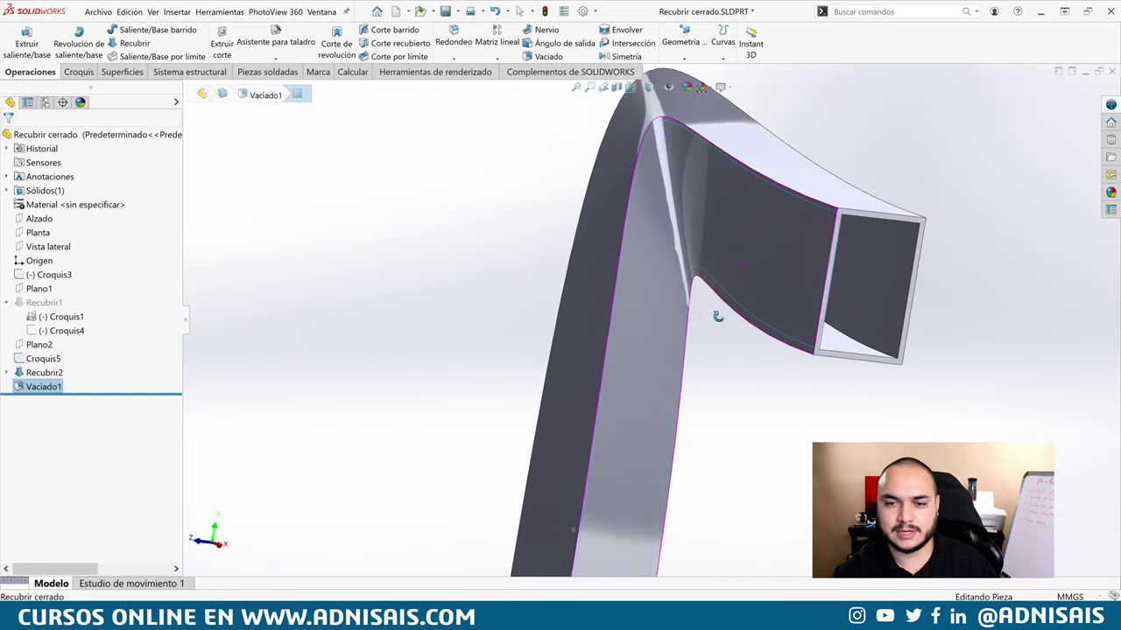
{"action": "scroll", "coordinate": [637, 239], "scroll_direction": "up", "scroll_amount": 2}
{"action": "scroll", "coordinate": [742, 251], "scroll_direction": "up", "scroll_amount": 2}
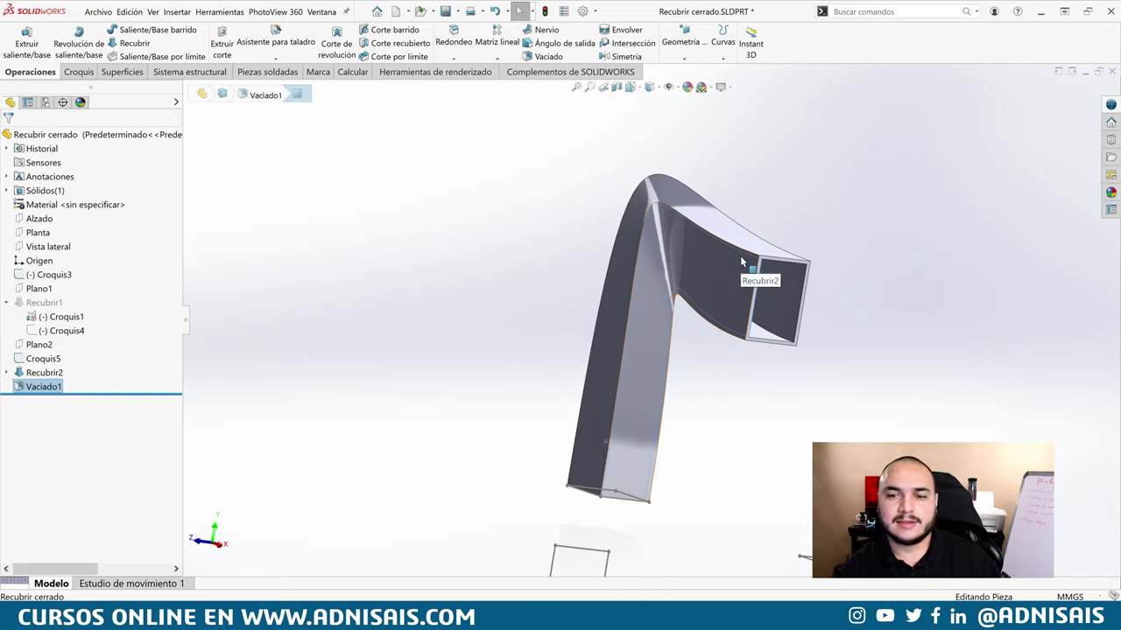
{"action": "middle_click_drag", "start_coordinate": [703, 270], "coordinate": [690, 267]}
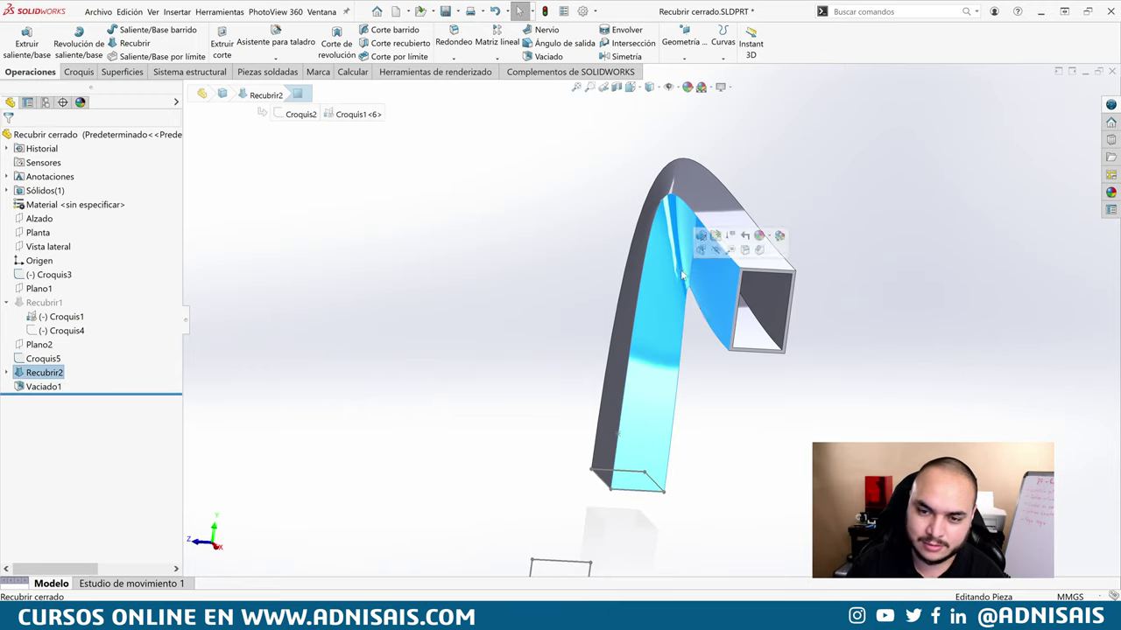
- Select Recubrir2, turn its square end forward, and expand it to show Croquis2 and Croquis1
{"action": "left_click", "coordinate": [672, 361]}
{"action": "mouse_move", "coordinate": [681, 267]}
{"action": "middle_mouse_down"}
{"action": "mouse_move", "coordinate": [678, 237]}
{"action": "mouse_move", "coordinate": [661, 256]}
{"action": "middle_mouse_up"}
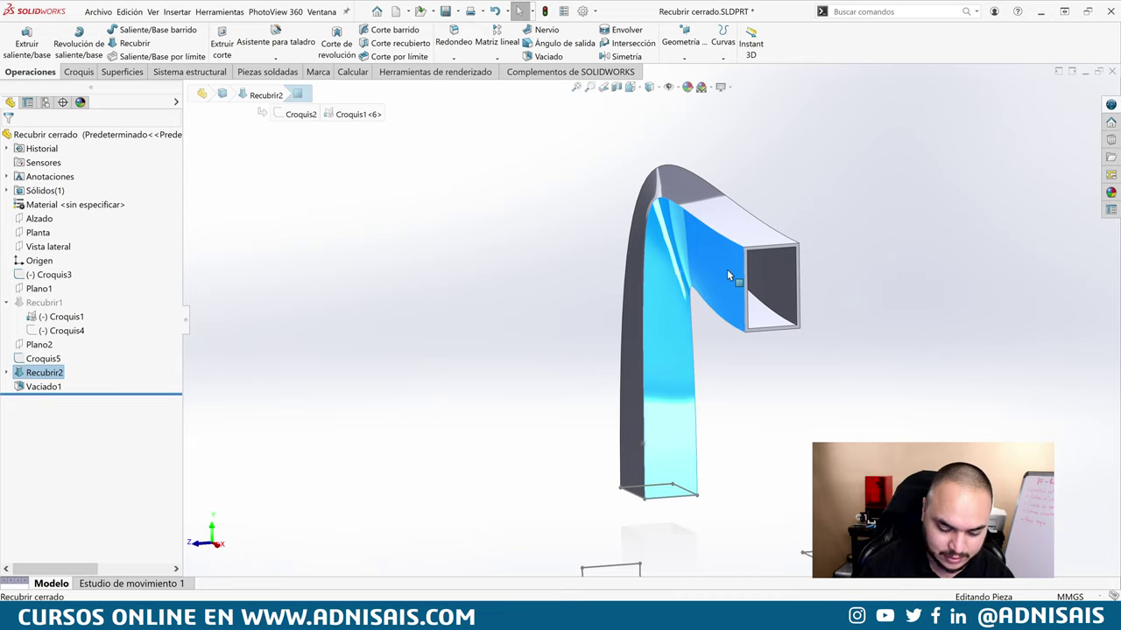
{"action": "left_click", "coordinate": [7, 373]}
- Delete the top and right sides of the Croquis2 rectangle and rebuild past the loft errors
{"action": "left_click", "coordinate": [53, 387]}
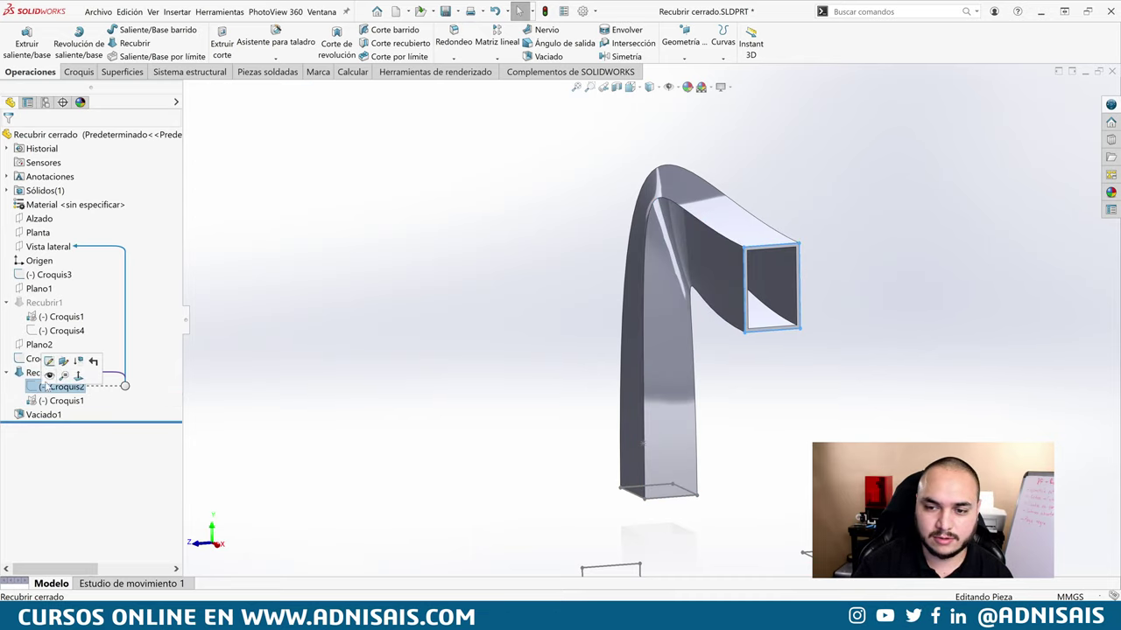
{"action": "left_click", "coordinate": [60, 361]}
{"action": "left_click_drag", "start_coordinate": [767, 272], "coordinate": [767, 271]}
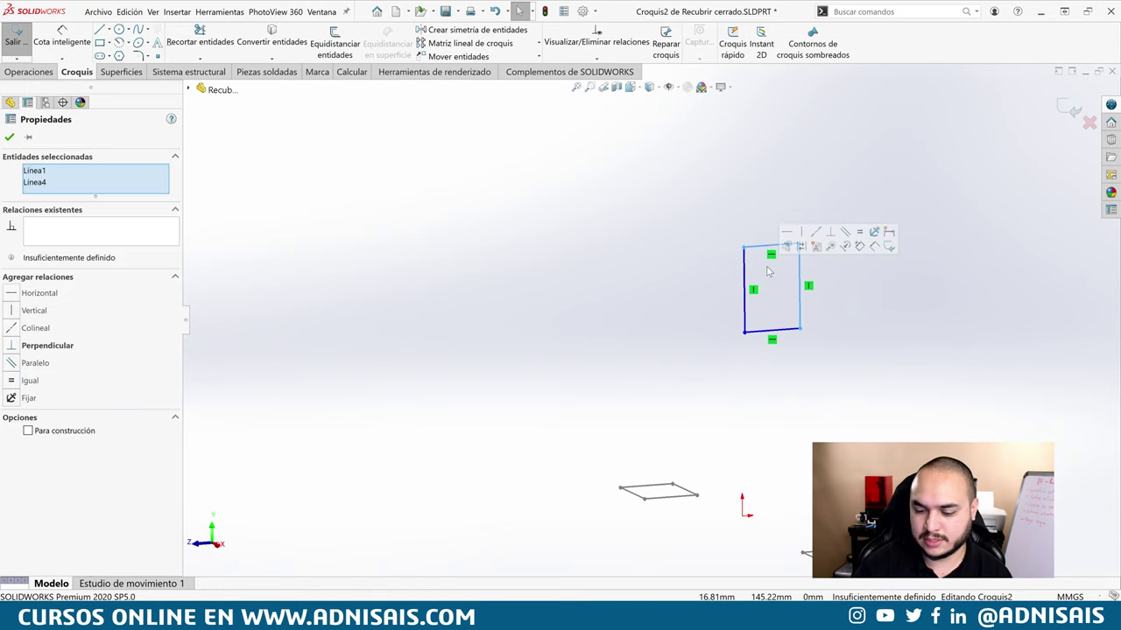
{"action": "key", "text": "Delete"}
{"action": "left_click", "coordinate": [1070, 110]}
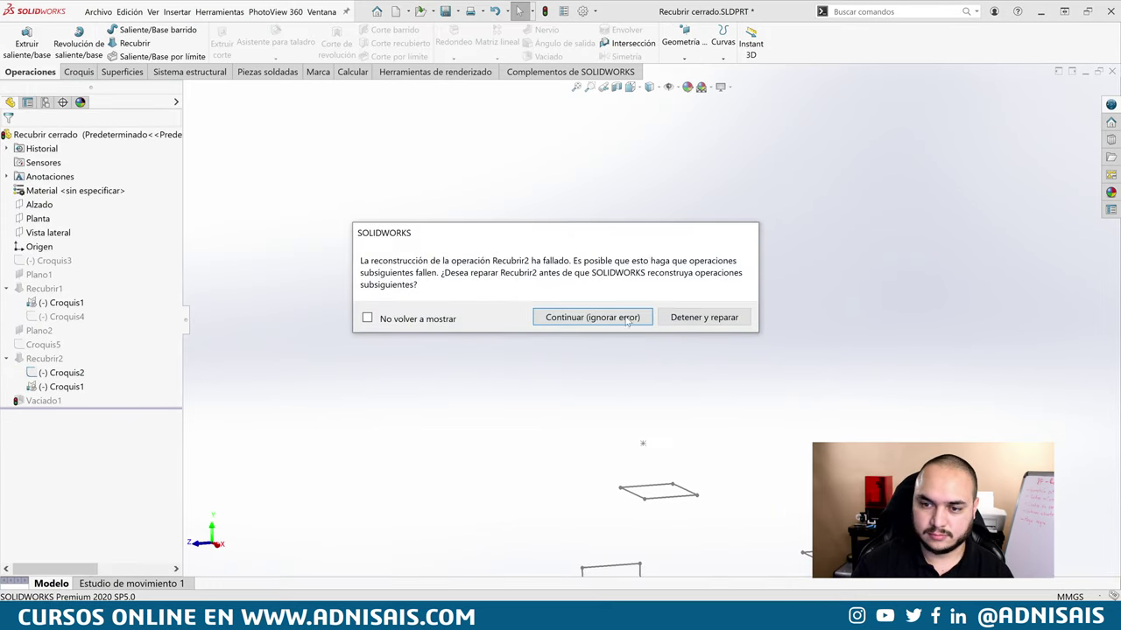
{"action": "left_click", "coordinate": [613, 318]}
{"action": "left_click", "coordinate": [460, 176]}
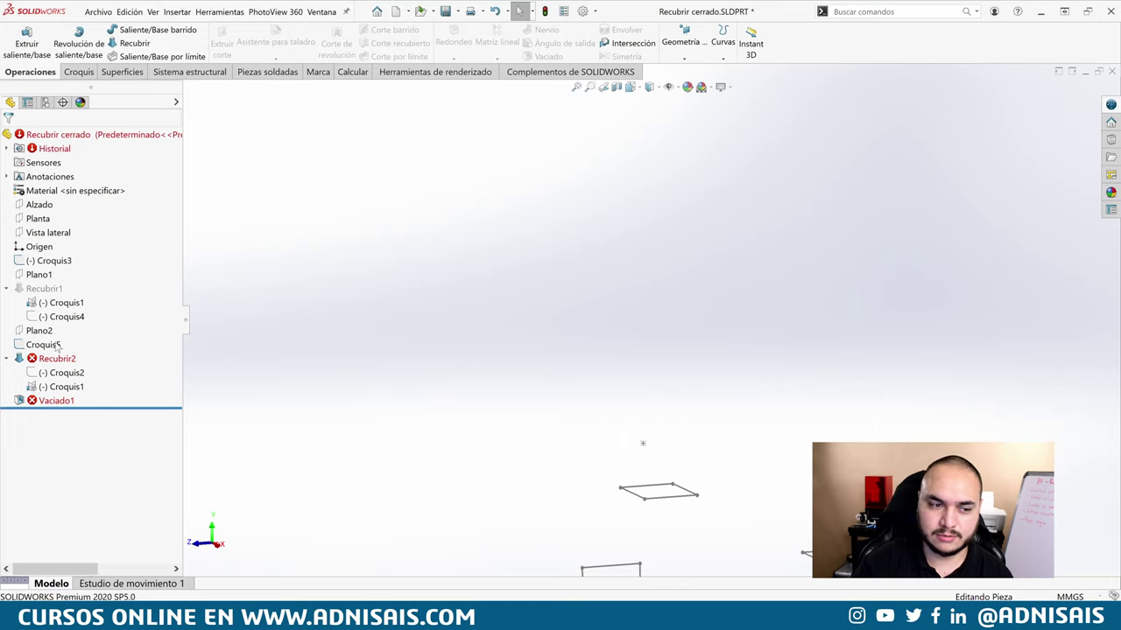
- In Croquis2, draw a new top horizontal line and an arc closing to the bottom line
{"action": "left_click", "coordinate": [43, 360]}
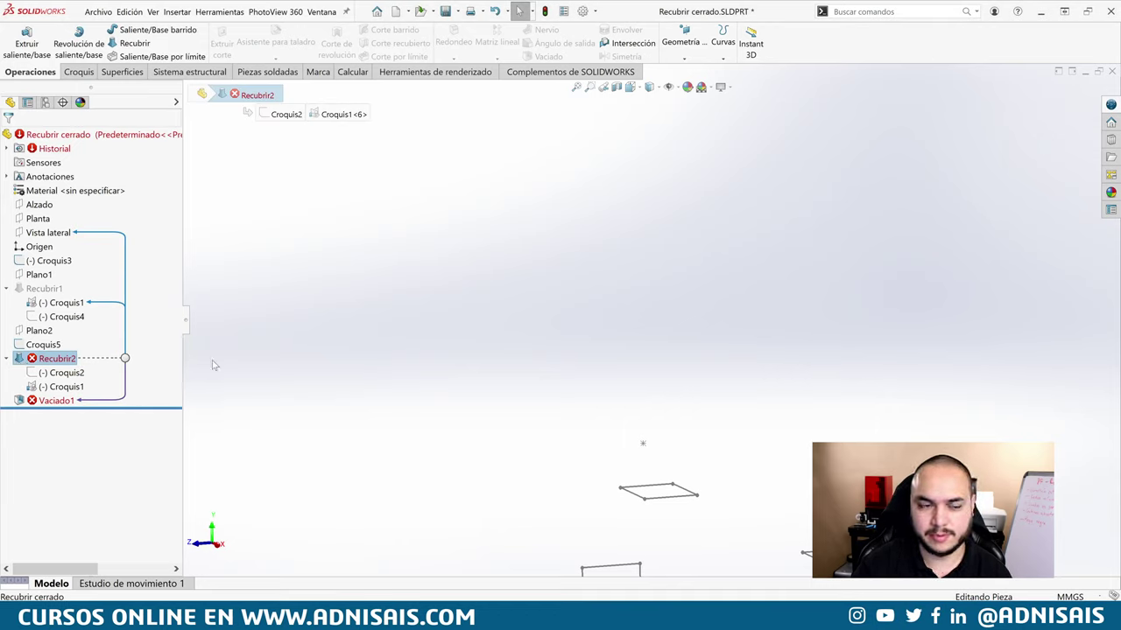
{"action": "left_click", "coordinate": [41, 375]}
{"action": "left_click", "coordinate": [35, 352]}
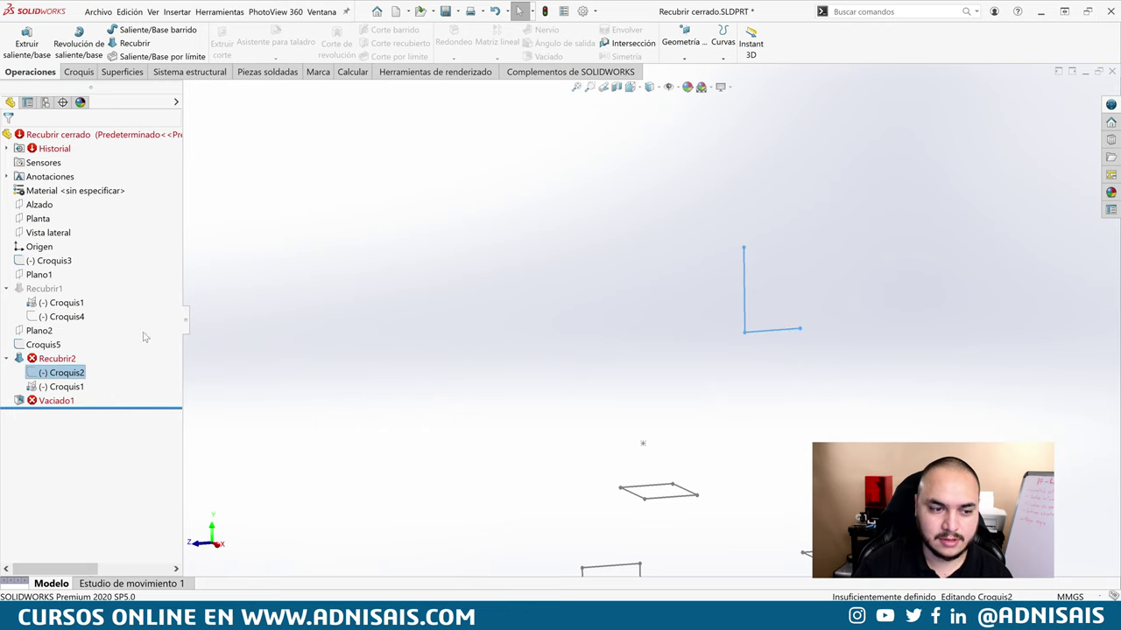
{"action": "key", "text": "l"}
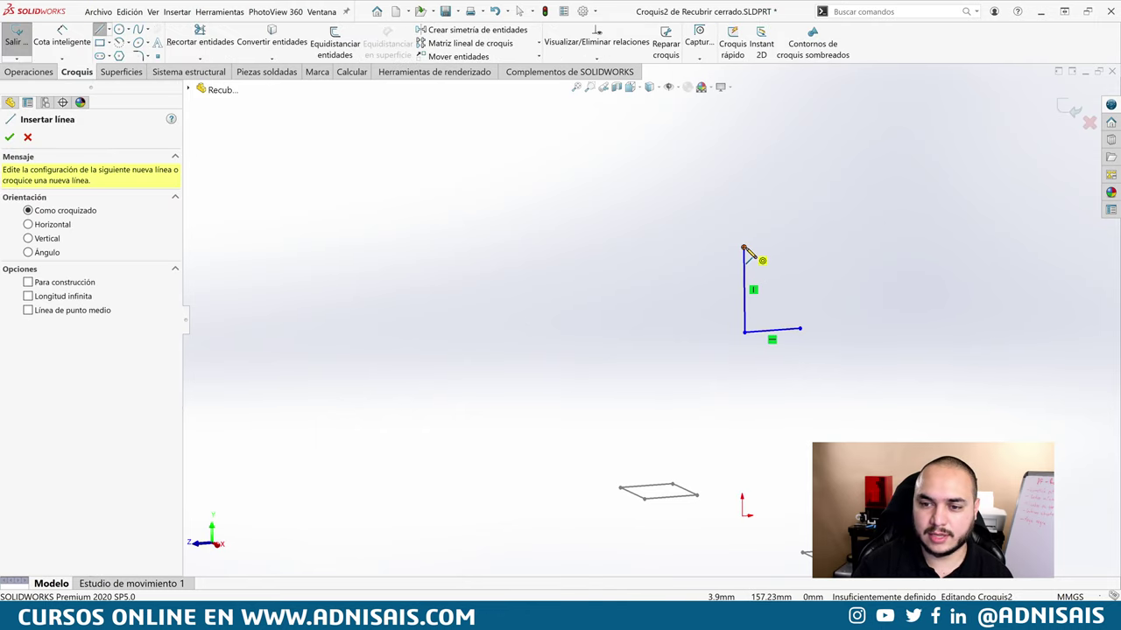
{"action": "left_click", "coordinate": [745, 249]}
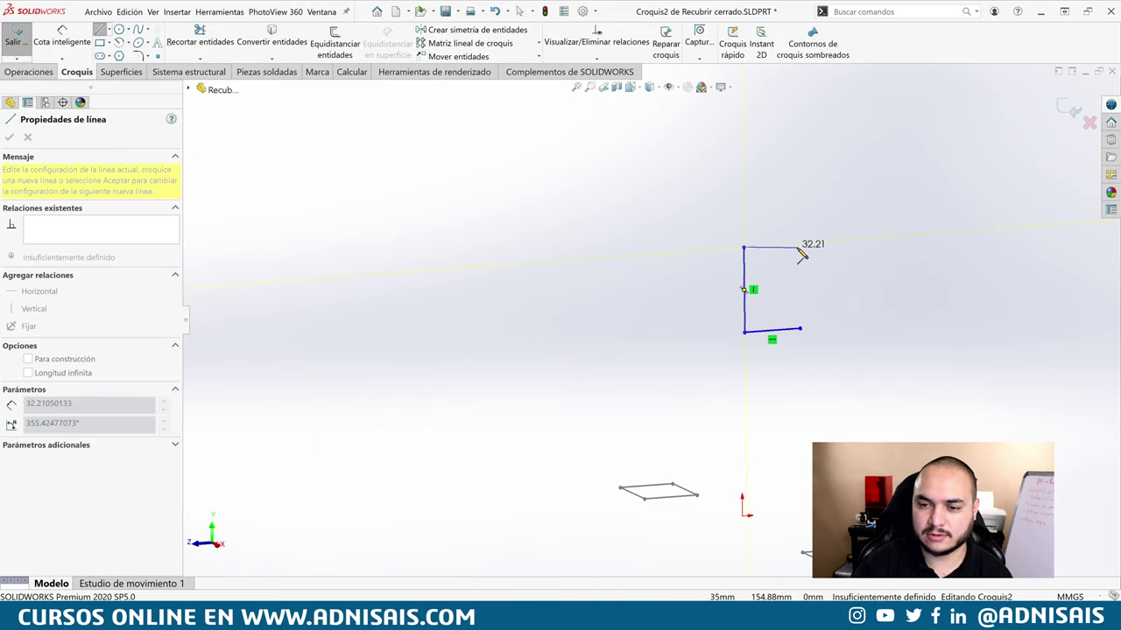
{"action": "left_click", "coordinate": [798, 246]}
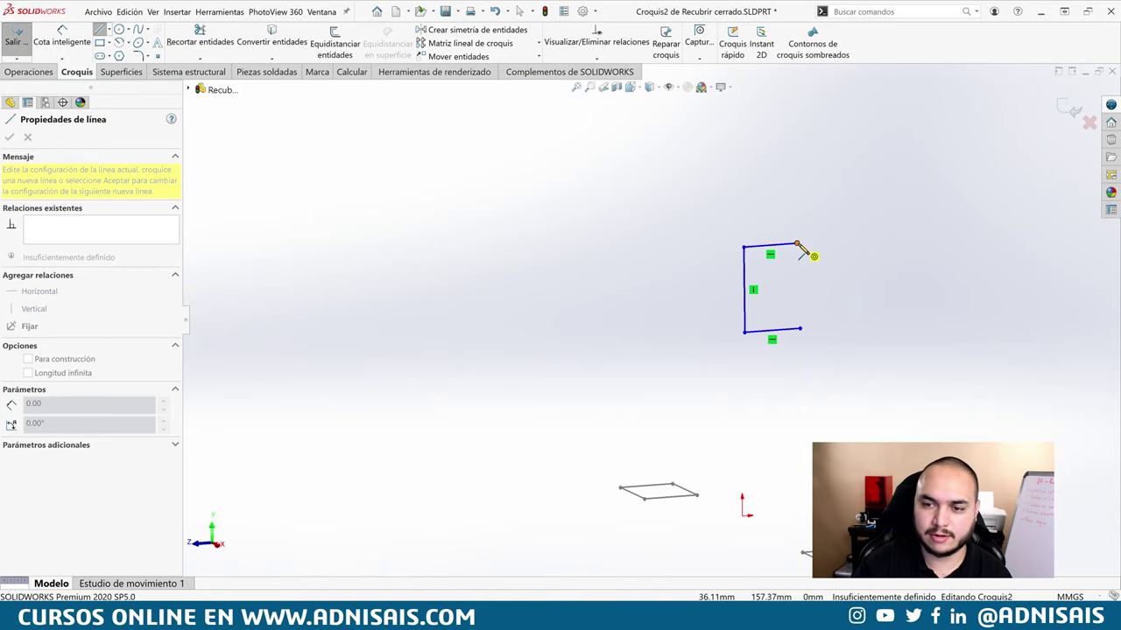
{"action": "left_click", "coordinate": [802, 331]}
{"action": "key", "text": "Escape"}
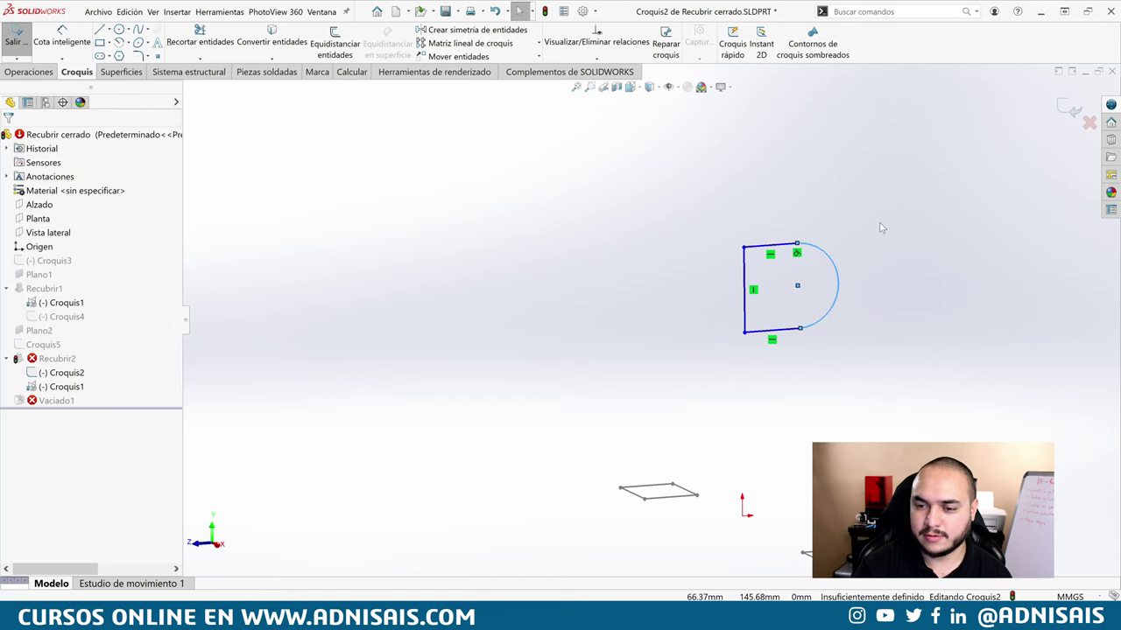
- Rebuild the part with the new outlet and inspect the rounded D-shaped end
{"action": "key", "text": "ctrl+b"}
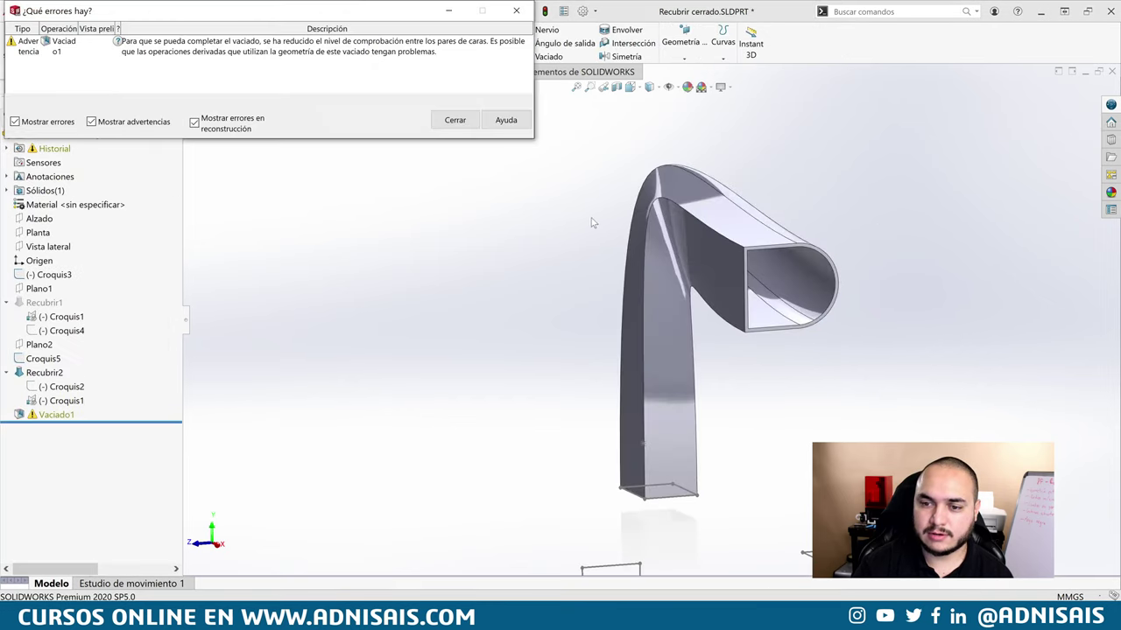
{"action": "left_click", "coordinate": [467, 121]}
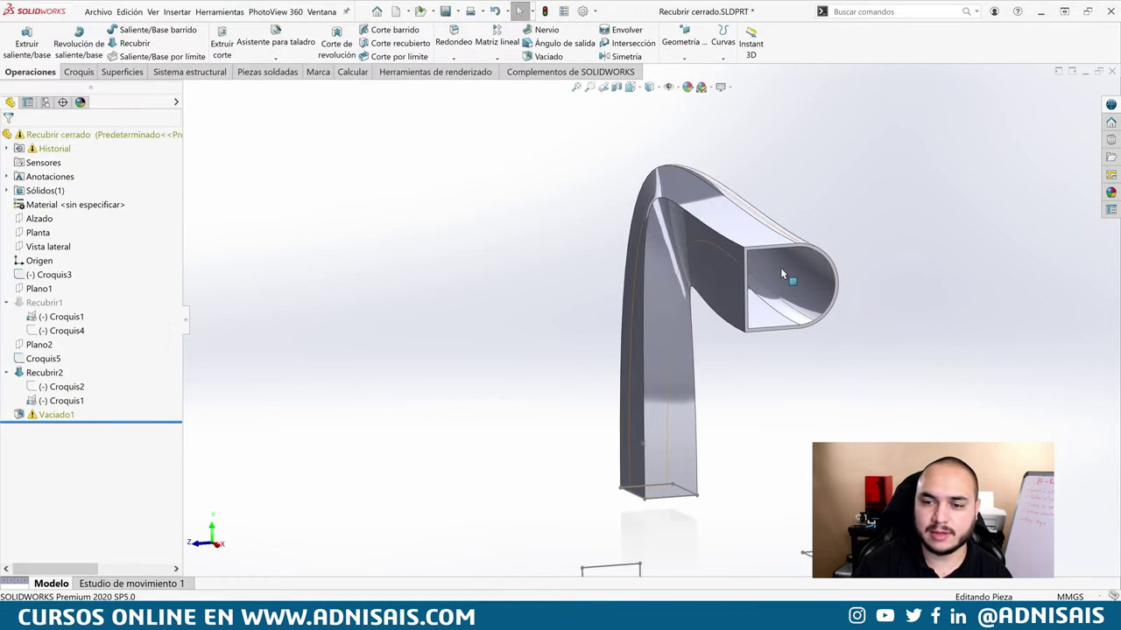
{"action": "mouse_move", "coordinate": [735, 275]}
{"action": "middle_mouse_down"}
{"action": "mouse_move", "coordinate": [694, 250]}
{"action": "mouse_move", "coordinate": [750, 242]}
{"action": "mouse_move", "coordinate": [758, 258]}
{"action": "middle_mouse_up"}
{"action": "mouse_move", "coordinate": [822, 292]}
{"action": "middle_mouse_down"}
{"action": "mouse_move", "coordinate": [592, 281]}
{"action": "mouse_move", "coordinate": [532, 318]}
{"action": "mouse_move", "coordinate": [583, 316]}
{"action": "mouse_move", "coordinate": [682, 349]}
{"action": "middle_mouse_up"}
{"action": "left_click", "coordinate": [531, 351]}
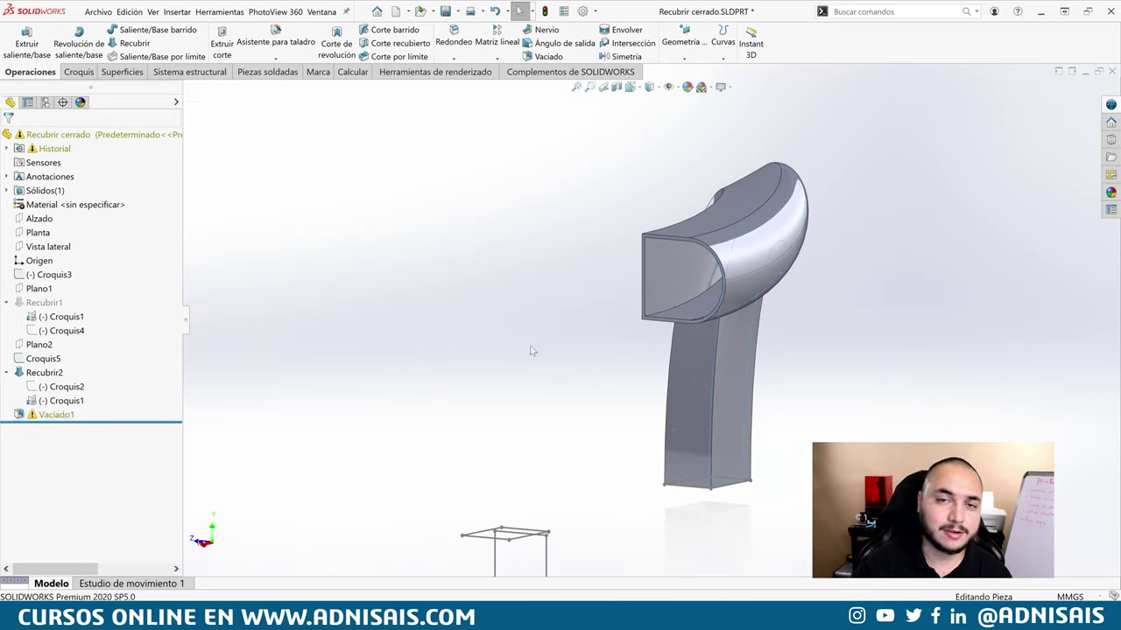
- Reopen the rebuild warnings, read the Vaciado1 face-checking warning, and close it
{"action": "key", "text": "ctrl+b"}
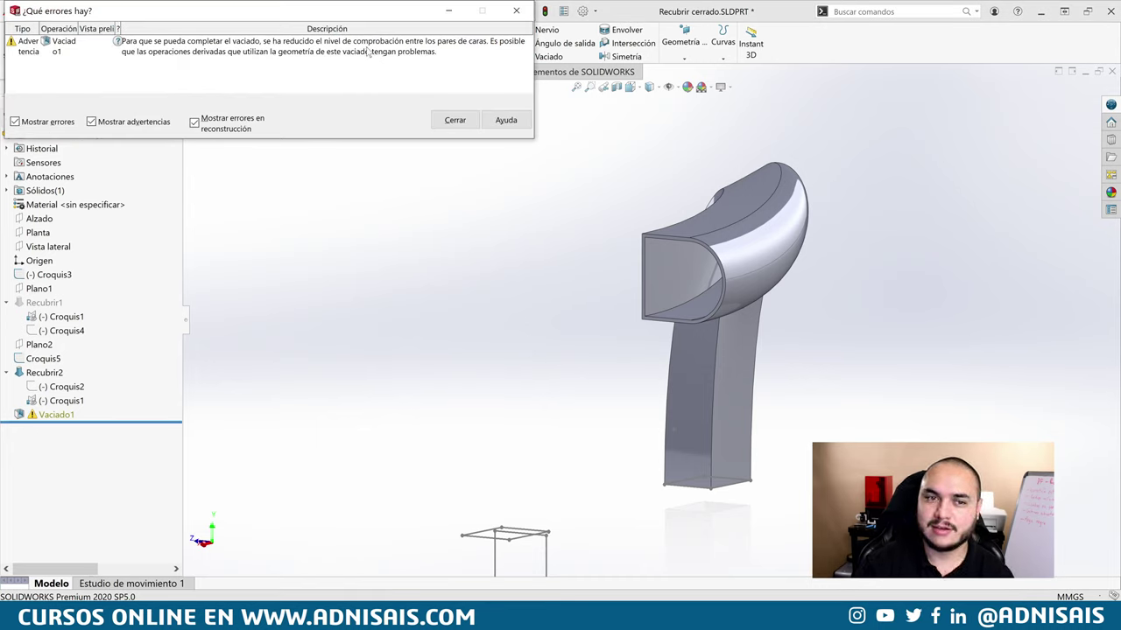
{"action": "left_click", "coordinate": [289, 47]}
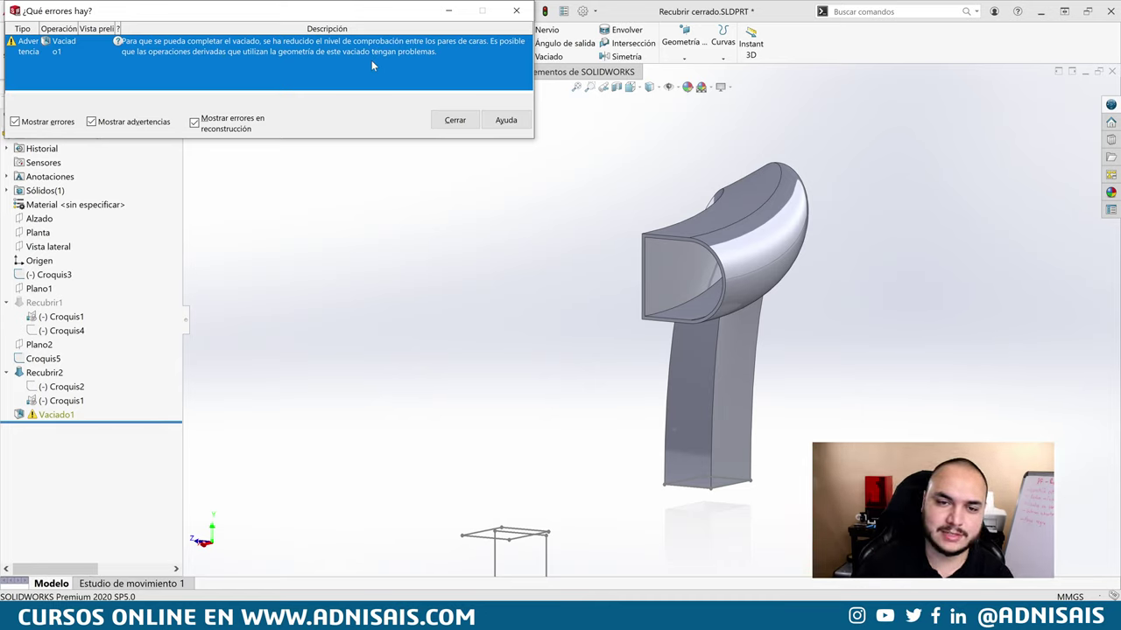
{"action": "left_click", "coordinate": [454, 122]}
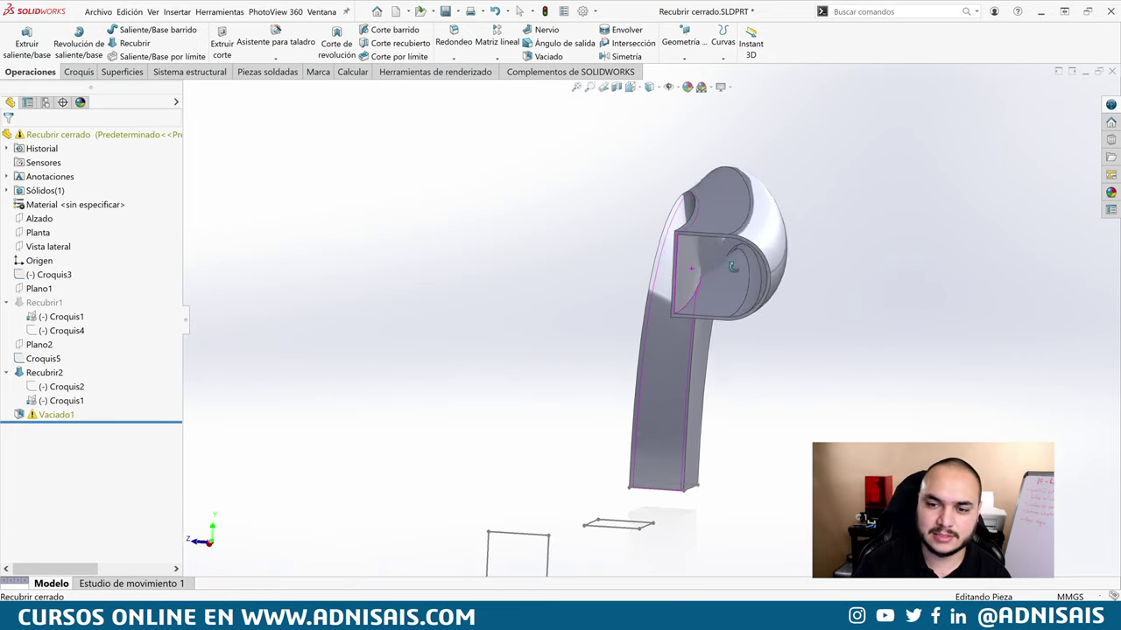
{"action": "middle_click_drag", "start_coordinate": [691, 268], "coordinate": [613, 280]}
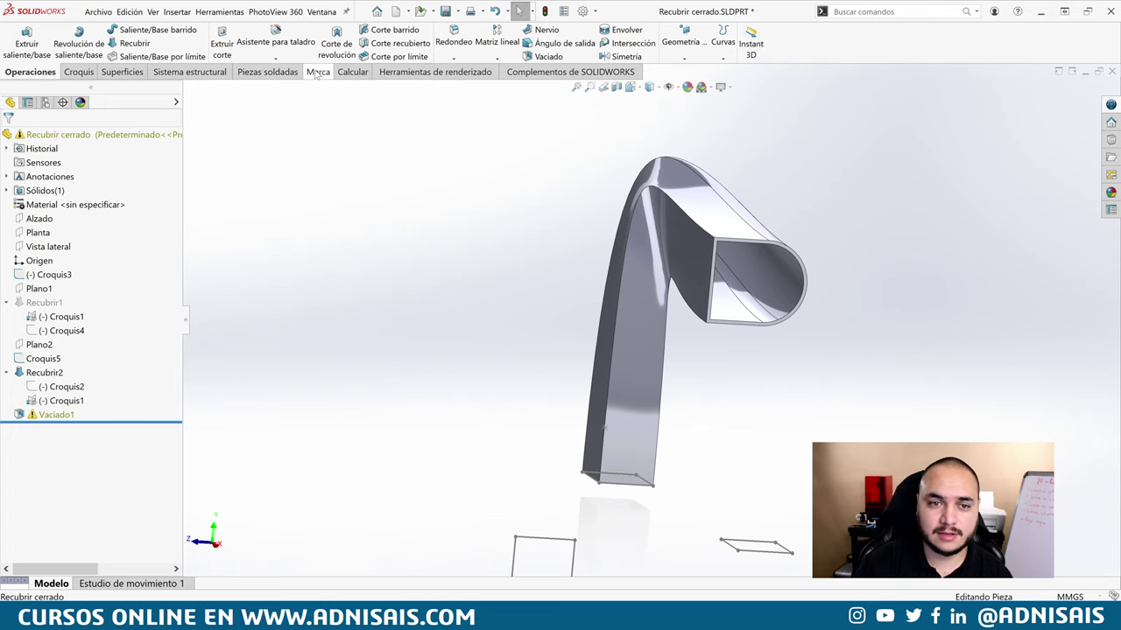
- Run Comprobar with minimum curvature radius: no invalid faces or edges, radius 0.00891853 mm
{"action": "left_click", "coordinate": [351, 70]}
{"action": "left_click", "coordinate": [381, 29]}
{"action": "left_click", "coordinate": [642, 274]}
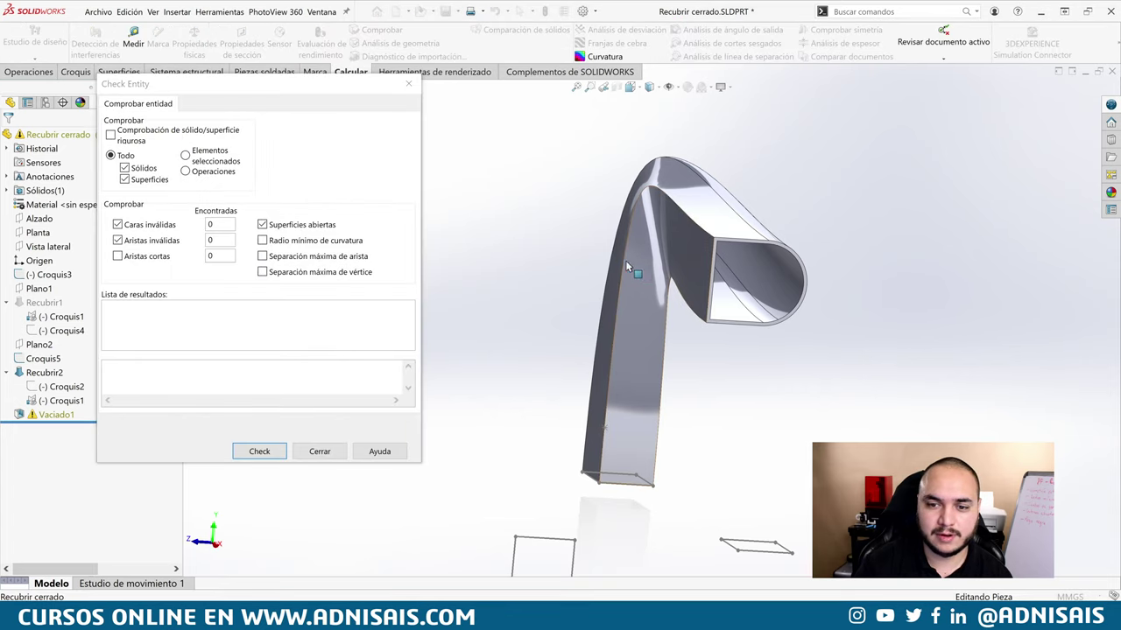
{"action": "left_click", "coordinate": [260, 451]}
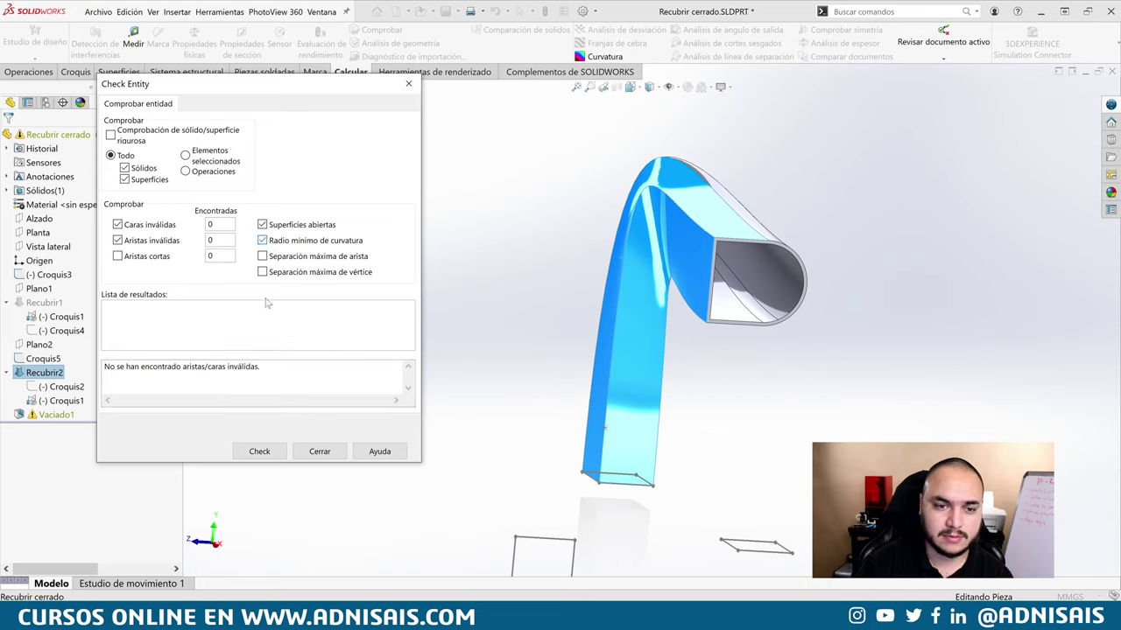
{"action": "left_click", "coordinate": [261, 452]}
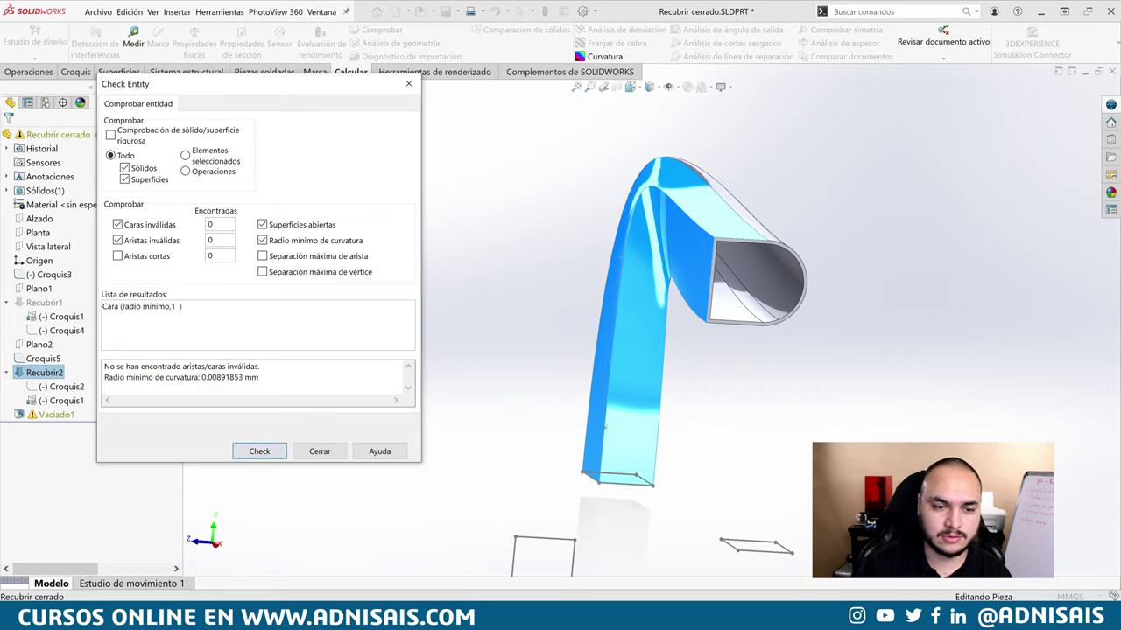
{"action": "left_click_drag", "start_coordinate": [211, 378], "coordinate": [235, 378]}
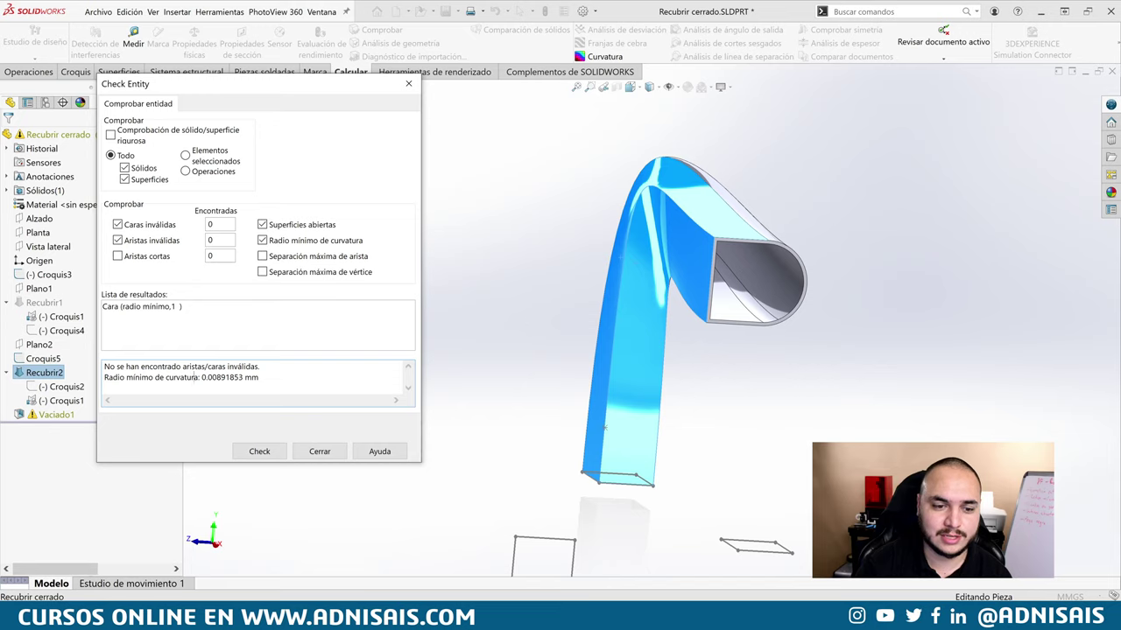
{"action": "mouse_move", "coordinate": [660, 310]}
{"action": "middle_mouse_down"}
{"action": "mouse_move", "coordinate": [689, 247]}
{"action": "mouse_move", "coordinate": [681, 262]}
{"action": "middle_mouse_up"}
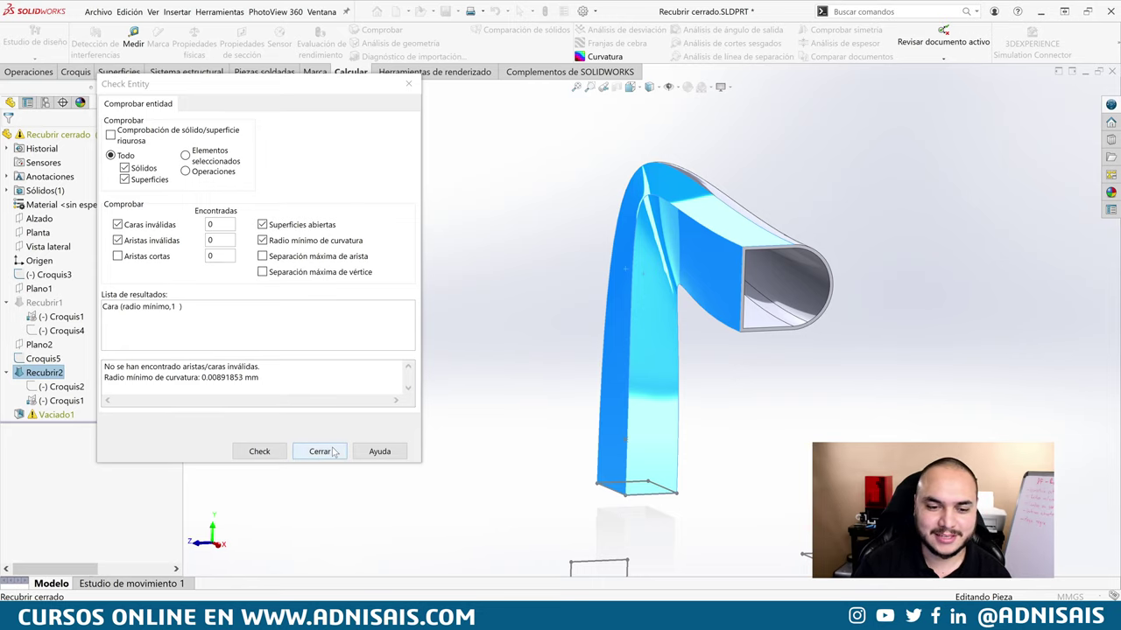
{"action": "left_click", "coordinate": [333, 451]}
{"action": "middle_click_drag", "start_coordinate": [701, 270], "coordinate": [665, 280]}
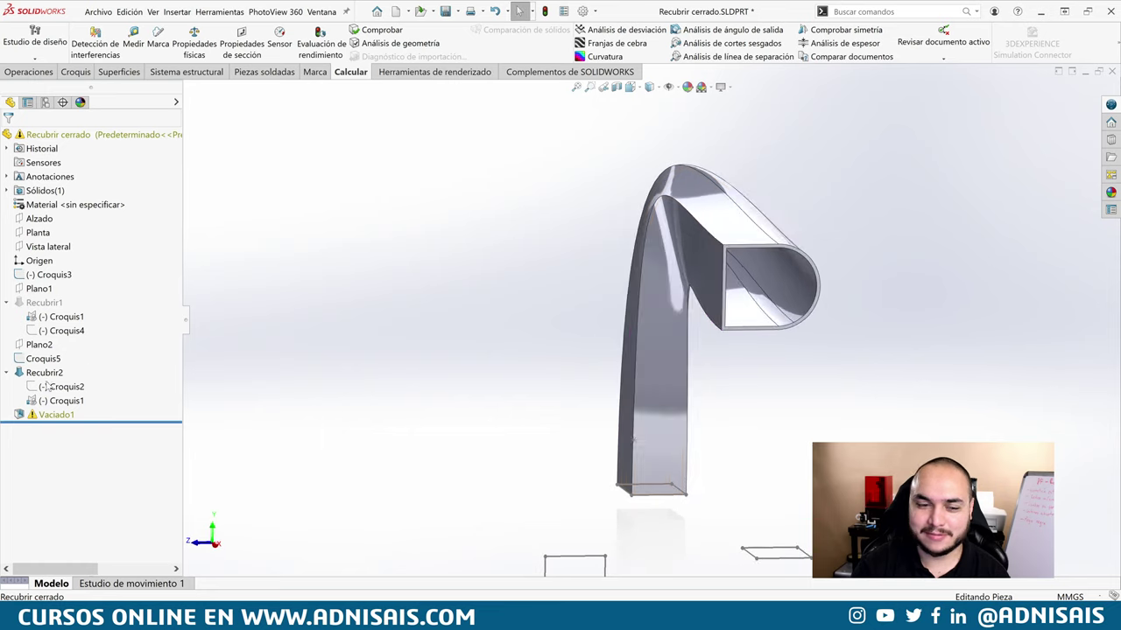
{"action": "left_click", "coordinate": [53, 414]}
{"action": "left_click", "coordinate": [31, 395]}
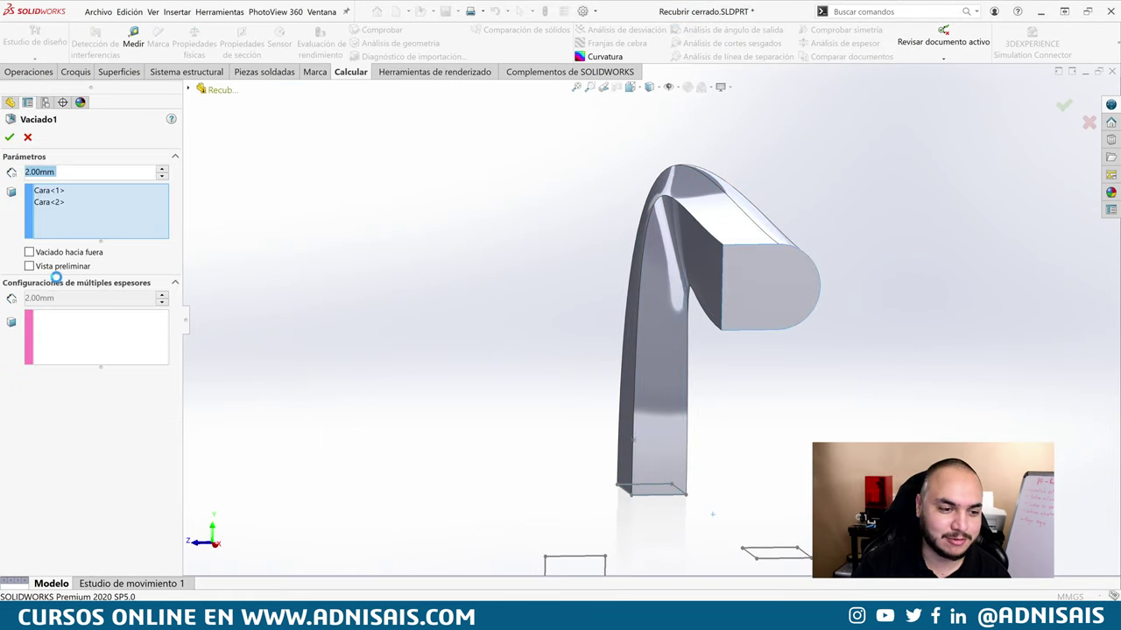
{"action": "type", "text": "1"}
{"action": "key", "text": "Return"}
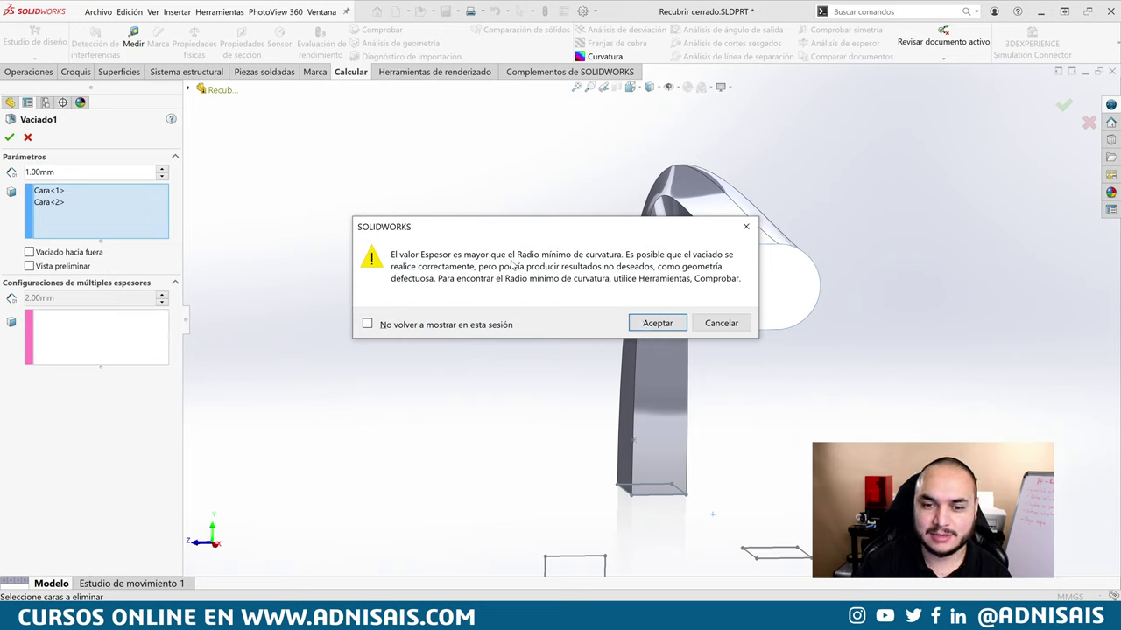
{"action": "left_click", "coordinate": [657, 323]}
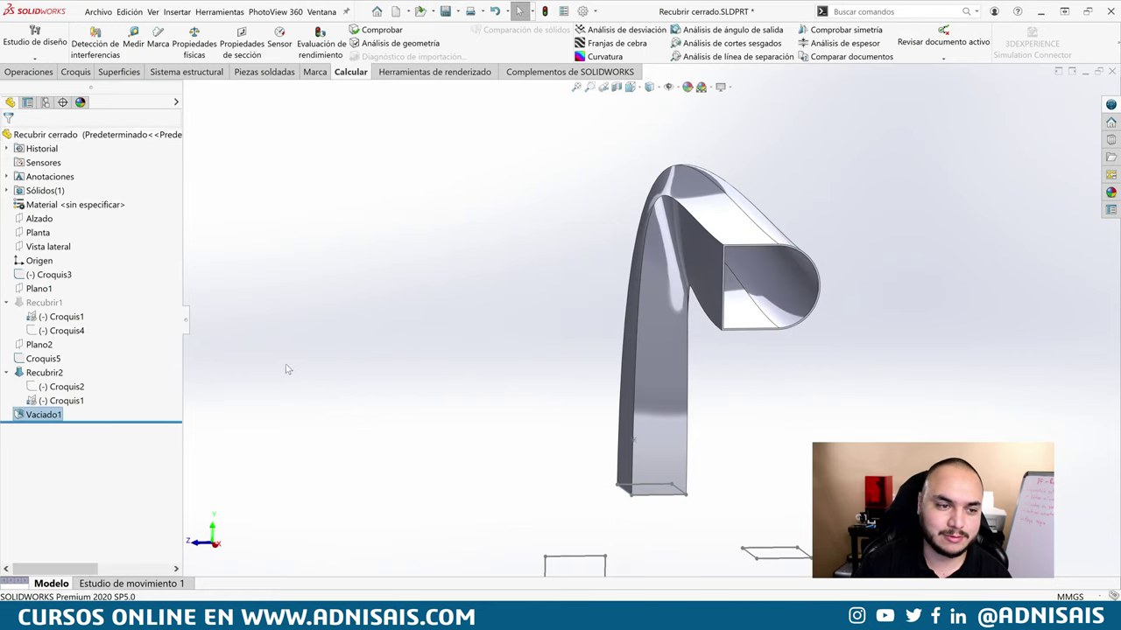
{"action": "mouse_move", "coordinate": [611, 267]}
{"action": "middle_mouse_down"}
{"action": "mouse_move", "coordinate": [785, 238]}
{"action": "mouse_move", "coordinate": [760, 278]}
{"action": "mouse_move", "coordinate": [820, 340]}
{"action": "middle_mouse_up"}
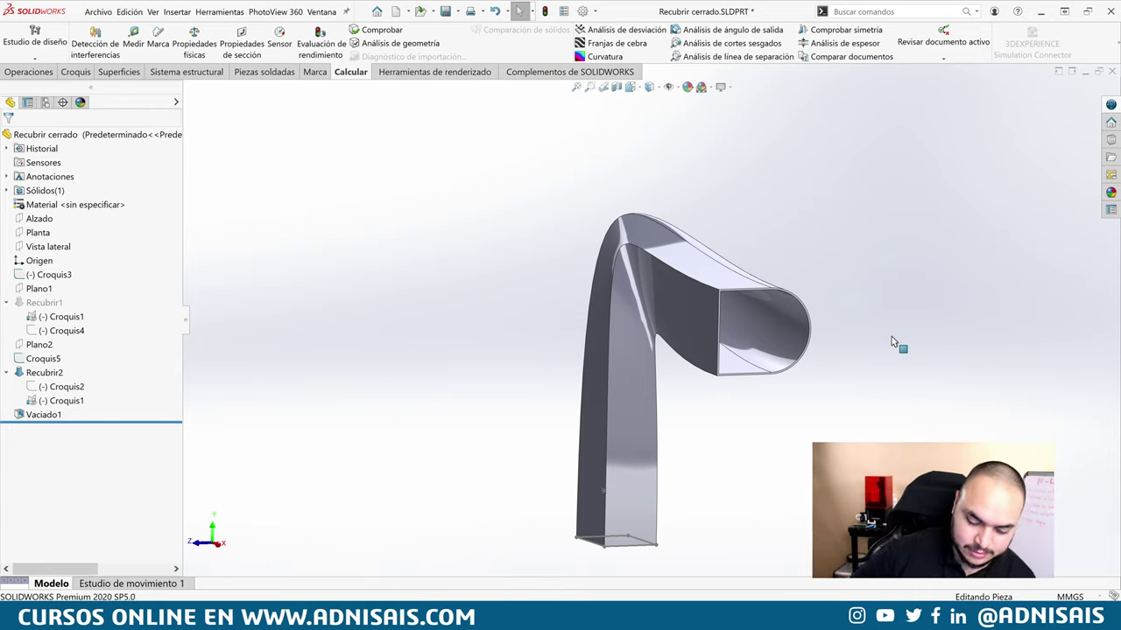
{"action": "mouse_move", "coordinate": [878, 319]}
{"action": "middle_mouse_down"}
{"action": "mouse_move", "coordinate": [751, 376]}
{"action": "mouse_move", "coordinate": [712, 334]}
{"action": "middle_mouse_up"}
{"action": "scroll", "coordinate": [711, 333], "scroll_direction": "down", "scroll_amount": 2}
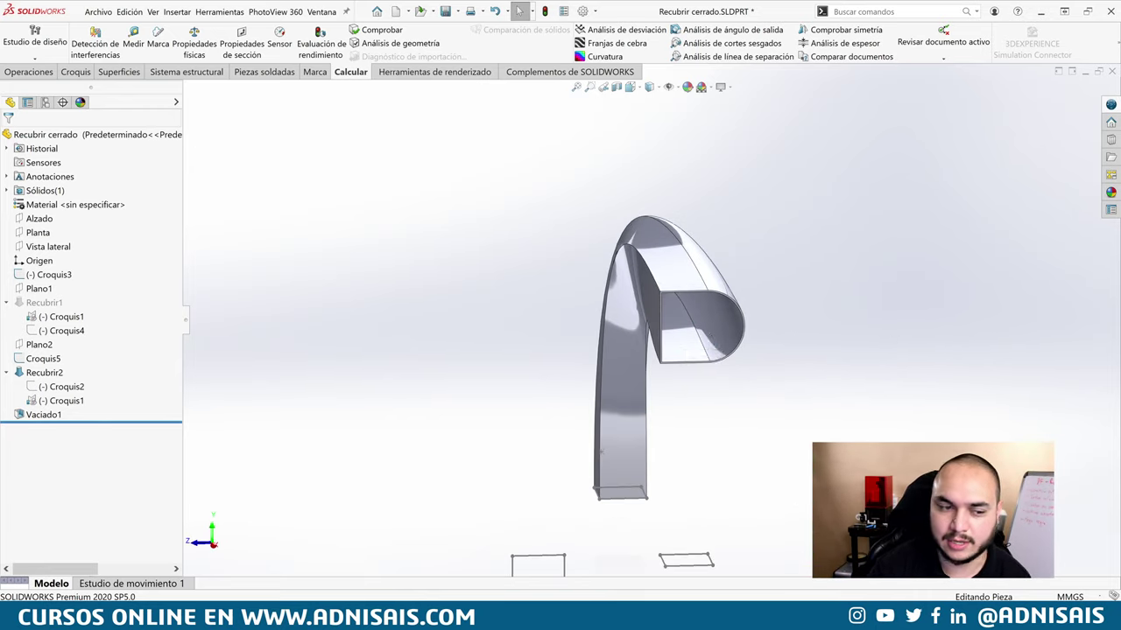
- Open Croquis2 for editing and delete its rounded arc
{"action": "left_click", "coordinate": [60, 386]}
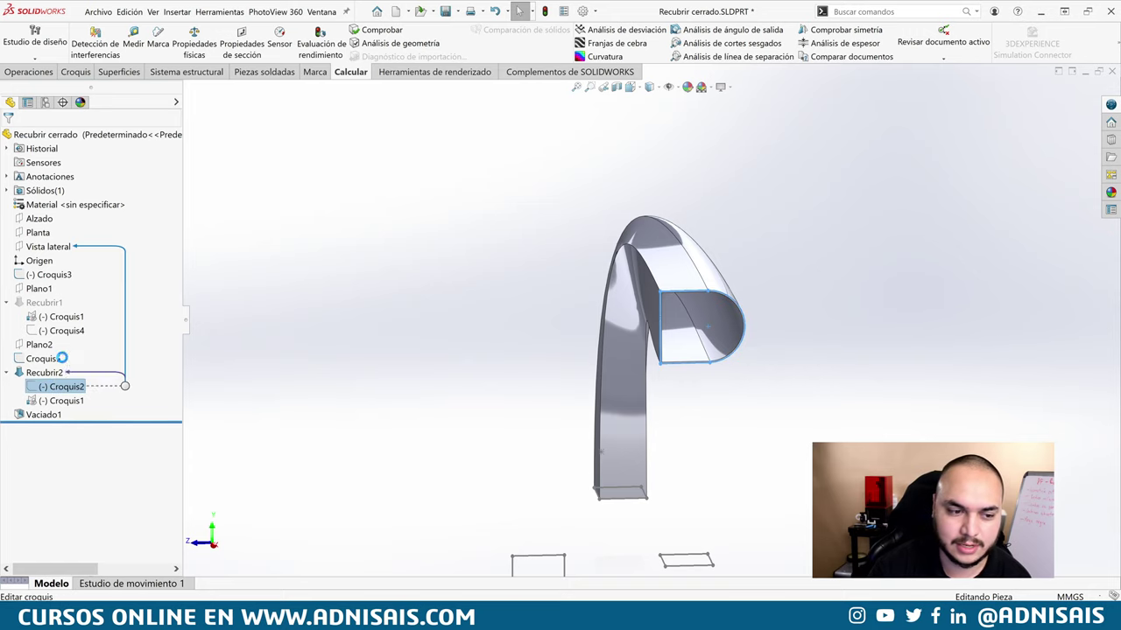
{"action": "left_click", "coordinate": [62, 359]}
{"action": "left_click", "coordinate": [744, 322]}
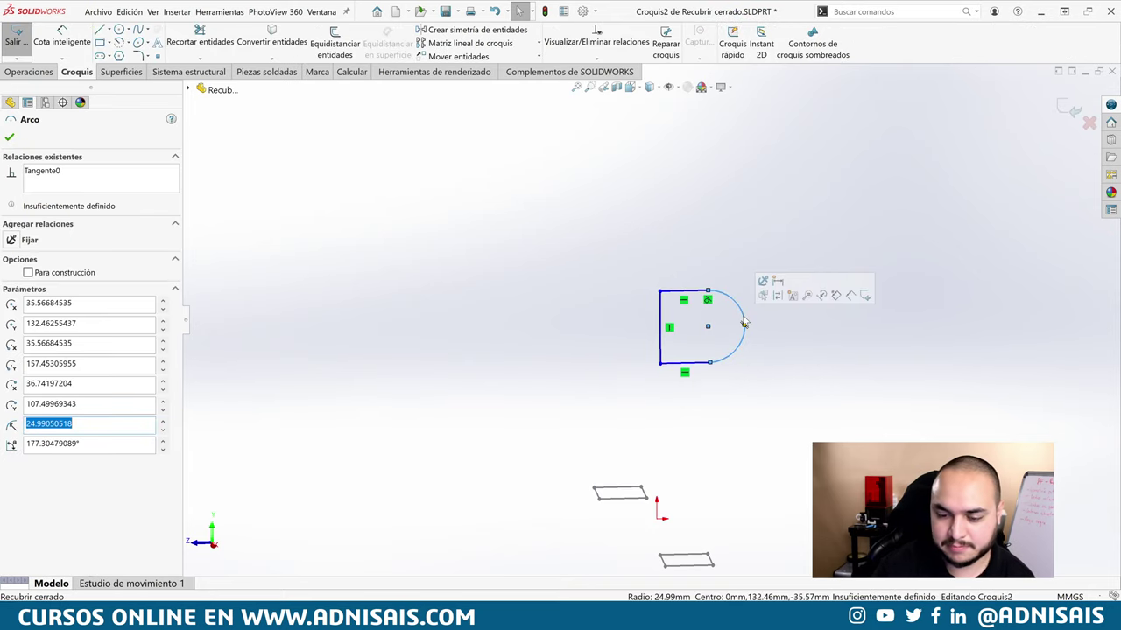
{"action": "key", "text": "Delete"}
{"action": "key", "text": "l"}
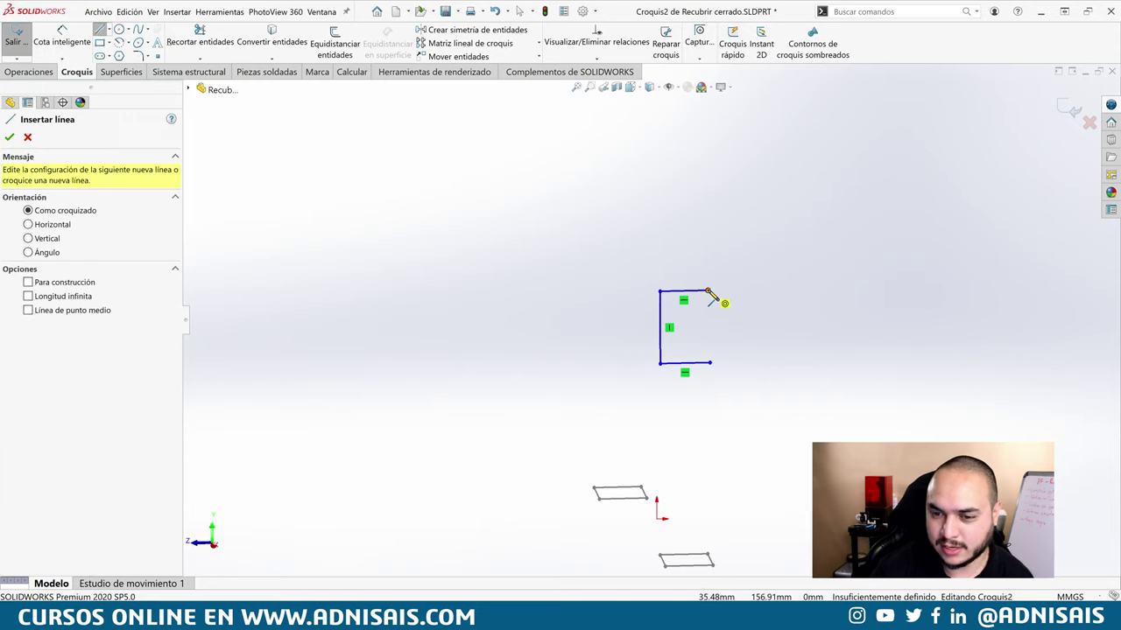
{"action": "left_click", "coordinate": [709, 291]}
{"action": "key", "text": "Escape"}
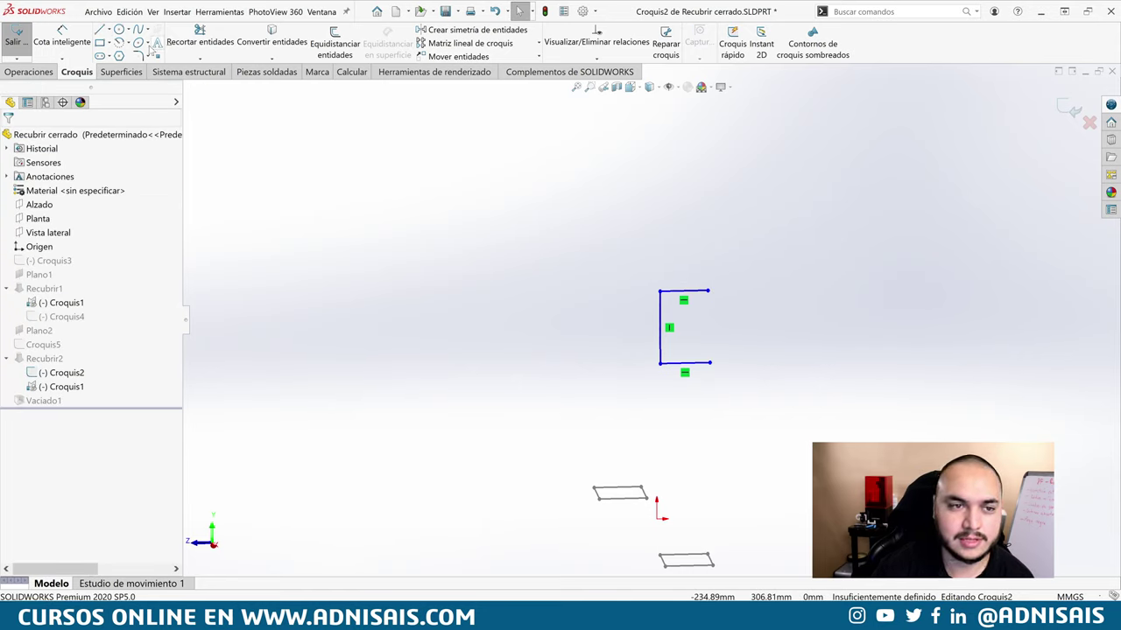
- Draw an outward-bulging spline from the top-right to bottom-right corner and rebuild
{"action": "left_click", "coordinate": [138, 29]}
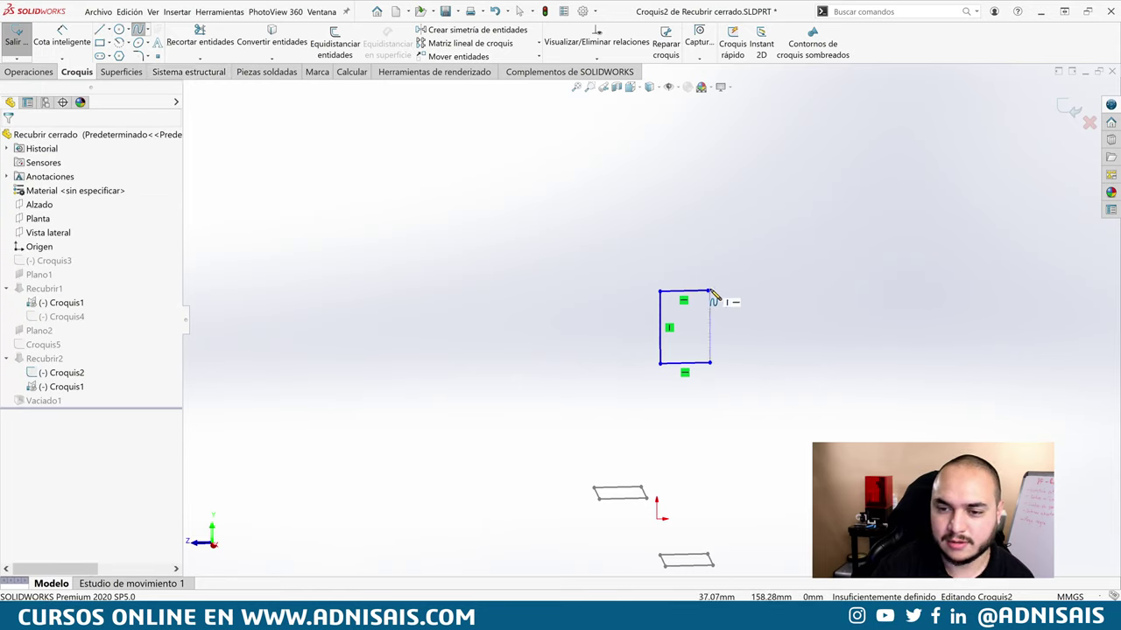
{"action": "left_click", "coordinate": [707, 291]}
{"action": "left_click", "coordinate": [771, 302]}
{"action": "left_click", "coordinate": [702, 336]}
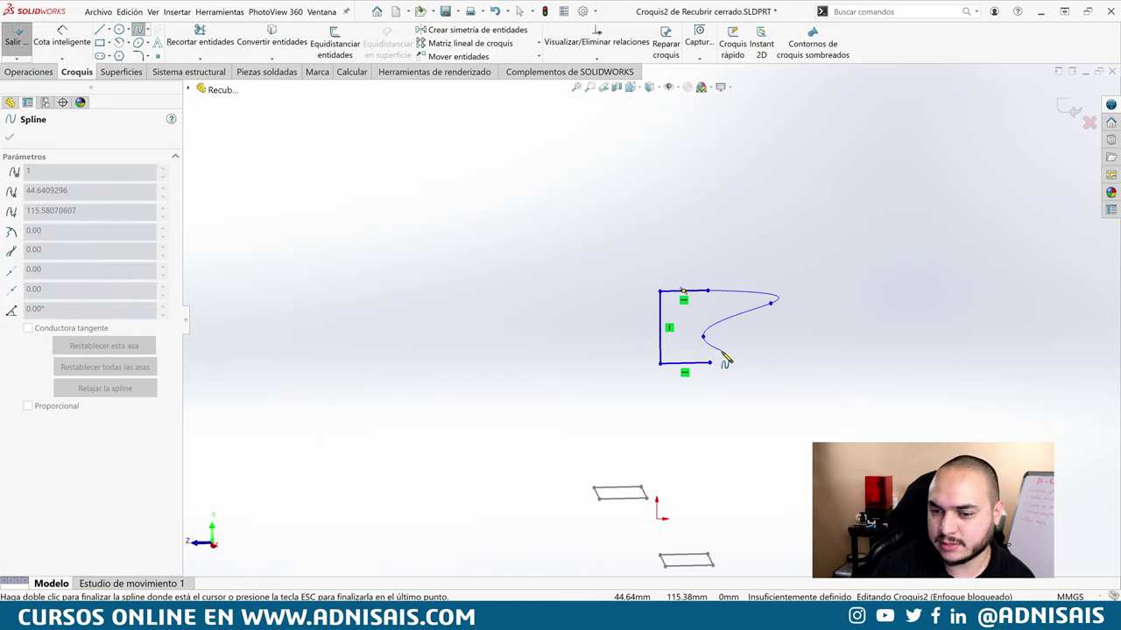
{"action": "left_click", "coordinate": [710, 364]}
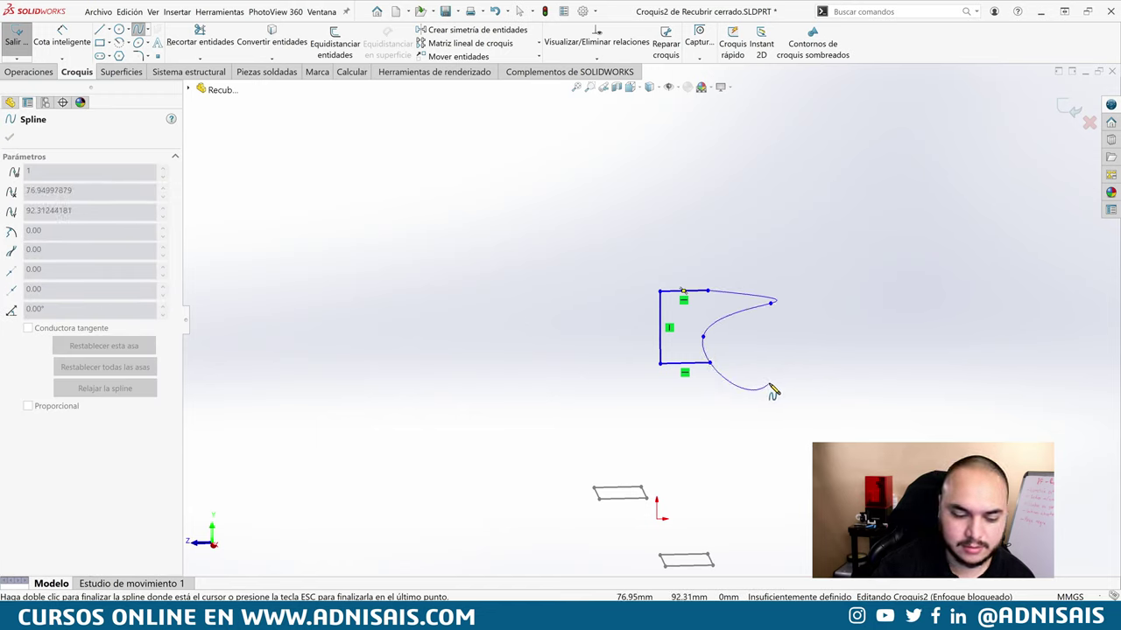
{"action": "key", "text": "Escape"}
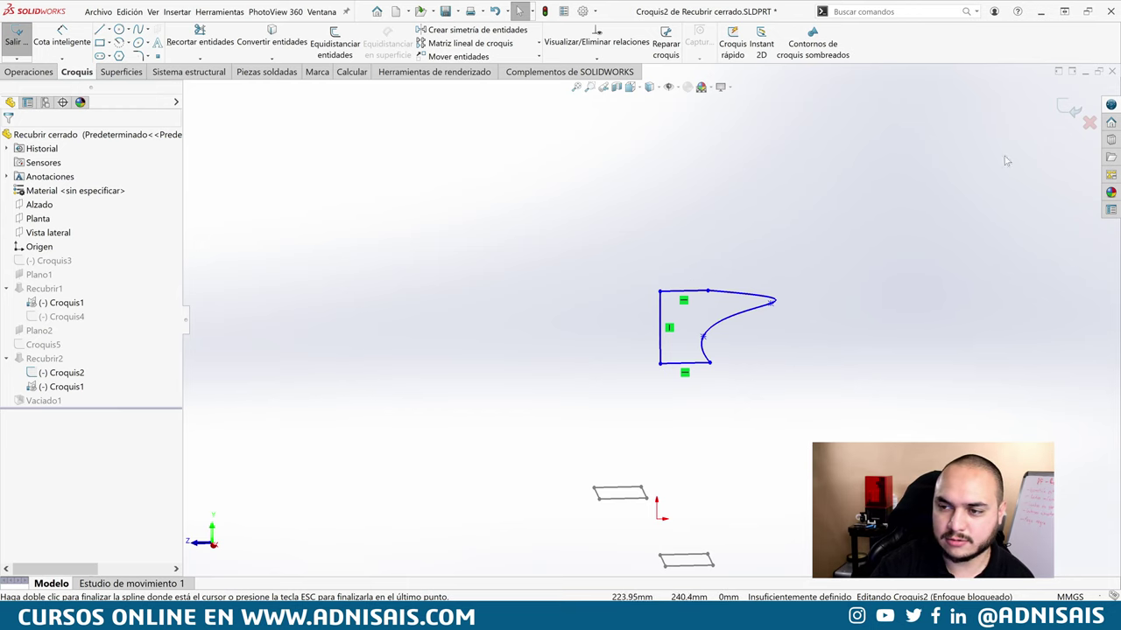
{"action": "left_click", "coordinate": [1068, 109]}
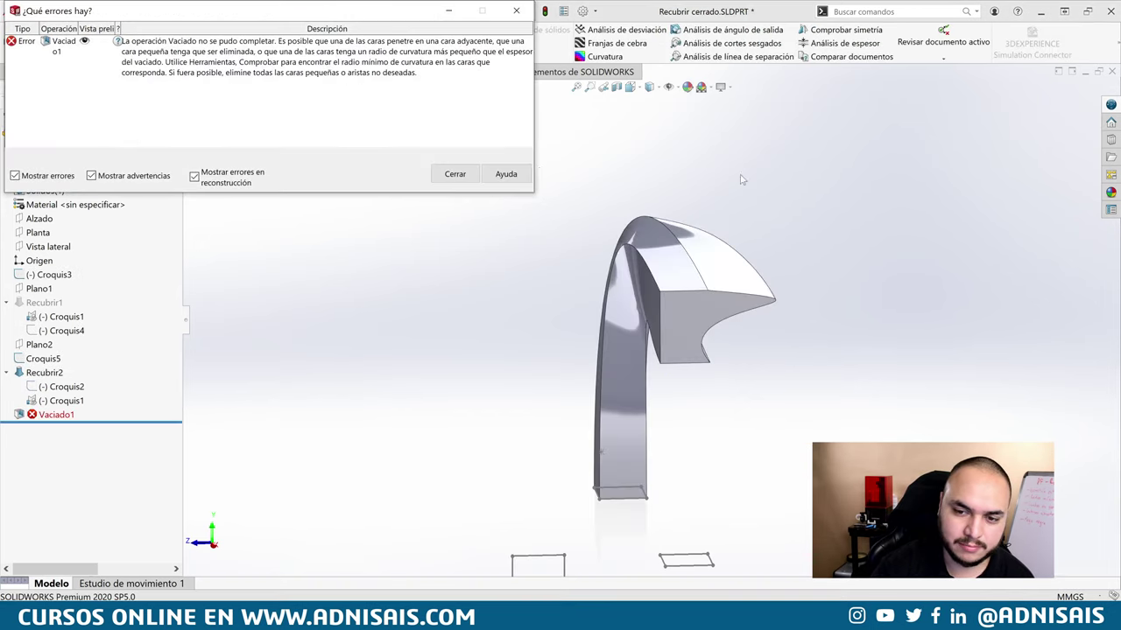
- Dismiss the rebuild error and delete the failing Vaciado1 shell
{"action": "left_click", "coordinate": [454, 174]}
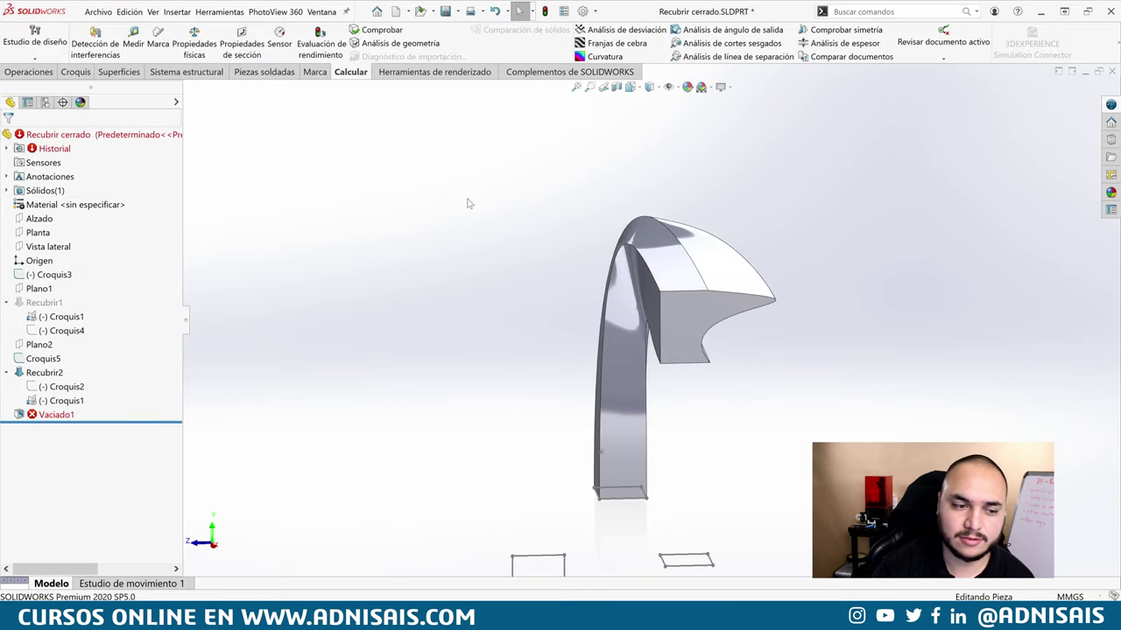
{"action": "left_click", "coordinate": [55, 414]}
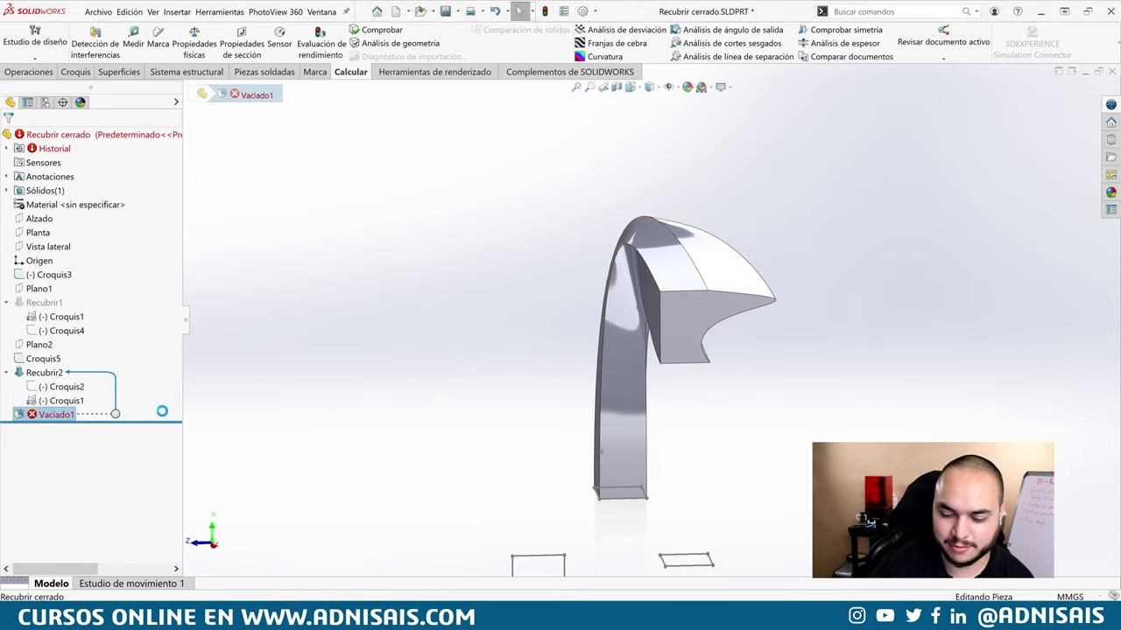
{"action": "key", "text": "Delete"}
- Inspect the solid Recubrir2 loft's flared spline outlet from several angles, including a side view
{"action": "left_click", "coordinate": [44, 373]}
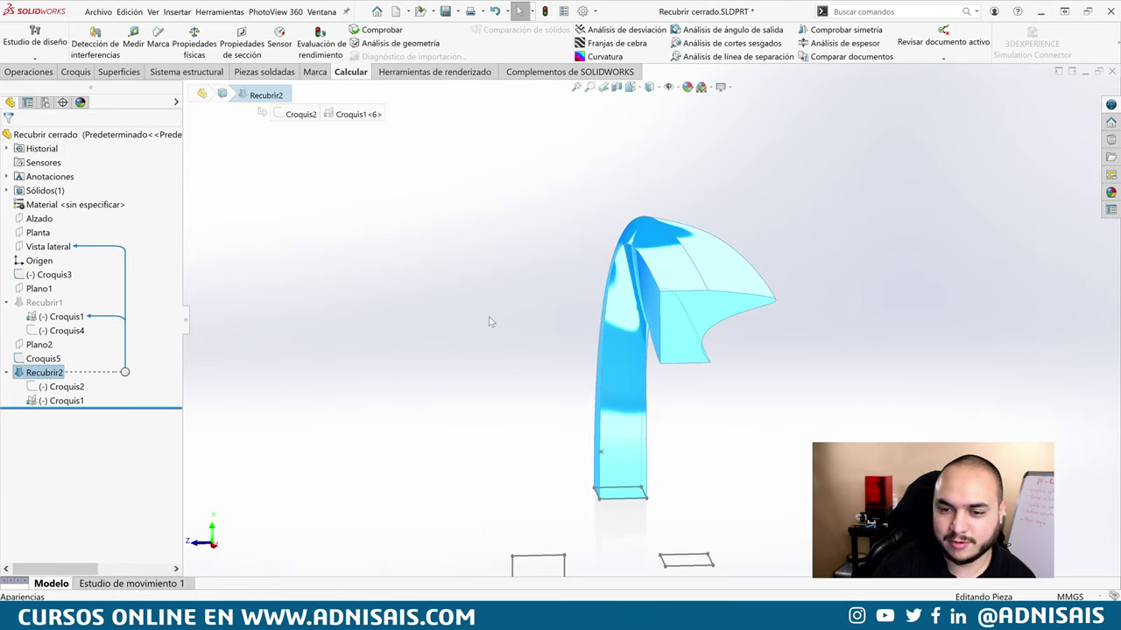
{"action": "mouse_move", "coordinate": [490, 320]}
{"action": "middle_mouse_down"}
{"action": "mouse_move", "coordinate": [337, 350]}
{"action": "mouse_move", "coordinate": [258, 393]}
{"action": "mouse_move", "coordinate": [249, 470]}
{"action": "middle_mouse_up"}
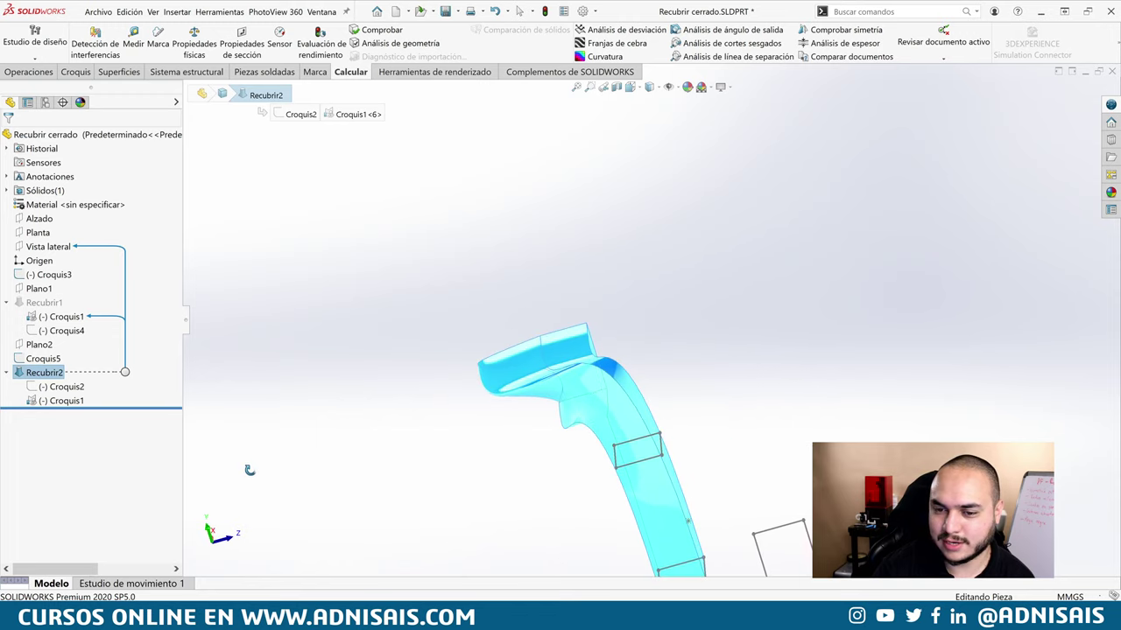
{"action": "scroll", "coordinate": [615, 434], "scroll_direction": "down", "scroll_amount": 3}
{"action": "mouse_move", "coordinate": [613, 377]}
{"action": "middle_mouse_down"}
{"action": "mouse_move", "coordinate": [758, 143]}
{"action": "mouse_move", "coordinate": [651, 251]}
{"action": "mouse_move", "coordinate": [613, 209]}
{"action": "middle_mouse_up"}
{"action": "key", "text": "Escape"}
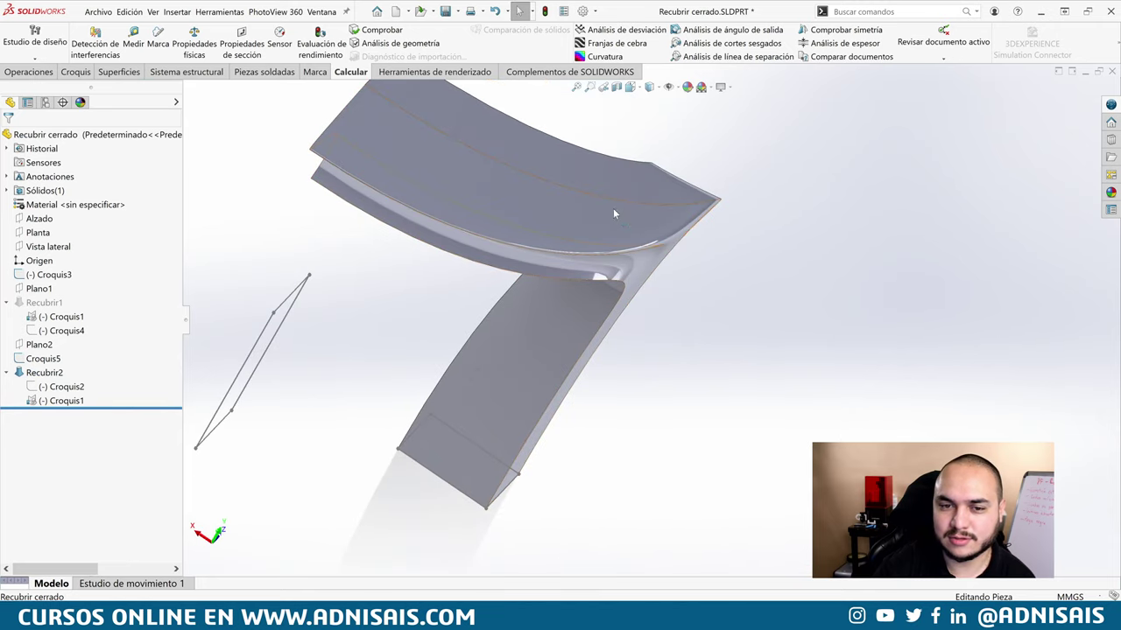
{"action": "left_click", "coordinate": [613, 209]}
{"action": "middle_click_drag", "start_coordinate": [496, 171], "coordinate": [441, 149]}
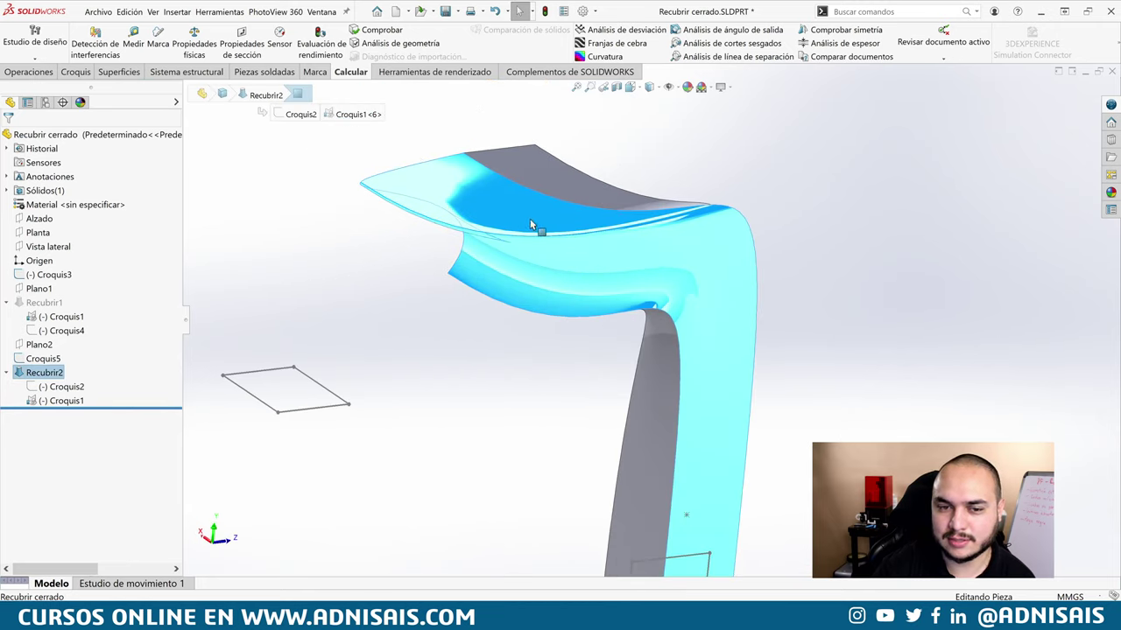
{"action": "key", "text": "ctrl+3"}
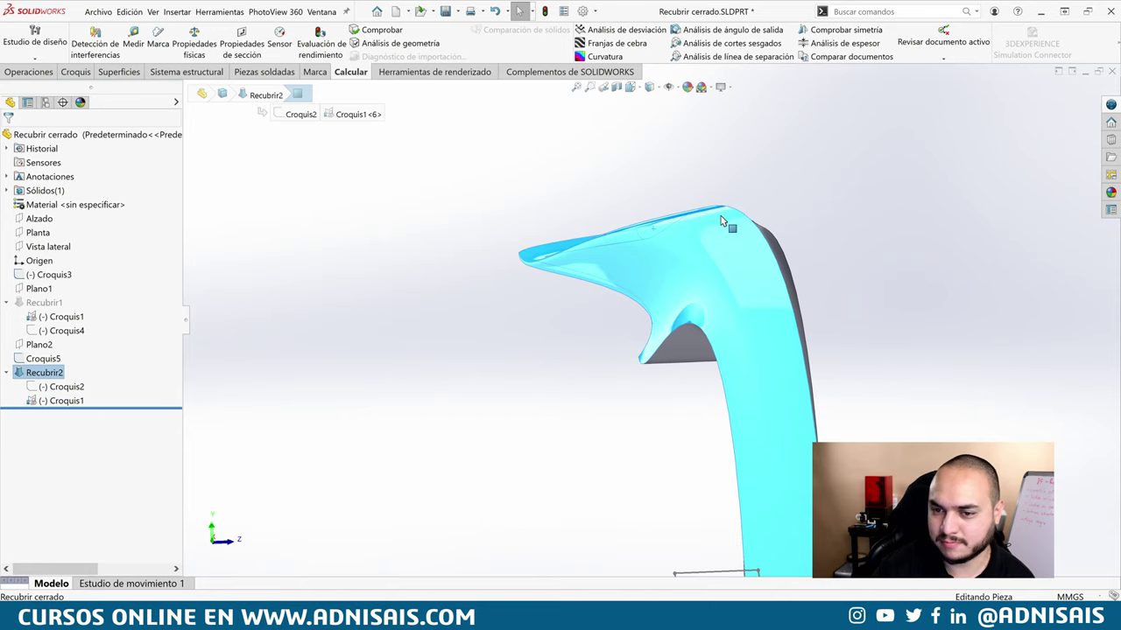
{"action": "mouse_move", "coordinate": [721, 221]}
{"action": "middle_mouse_down"}
{"action": "mouse_move", "coordinate": [692, 229]}
{"action": "mouse_move", "coordinate": [759, 238]}
{"action": "mouse_move", "coordinate": [879, 227]}
{"action": "mouse_move", "coordinate": [808, 183]}
{"action": "mouse_move", "coordinate": [738, 227]}
{"action": "mouse_move", "coordinate": [838, 358]}
{"action": "mouse_move", "coordinate": [708, 289]}
{"action": "mouse_move", "coordinate": [693, 312]}
{"action": "mouse_move", "coordinate": [707, 329]}
{"action": "middle_mouse_up"}
{"action": "left_click", "coordinate": [44, 372]}
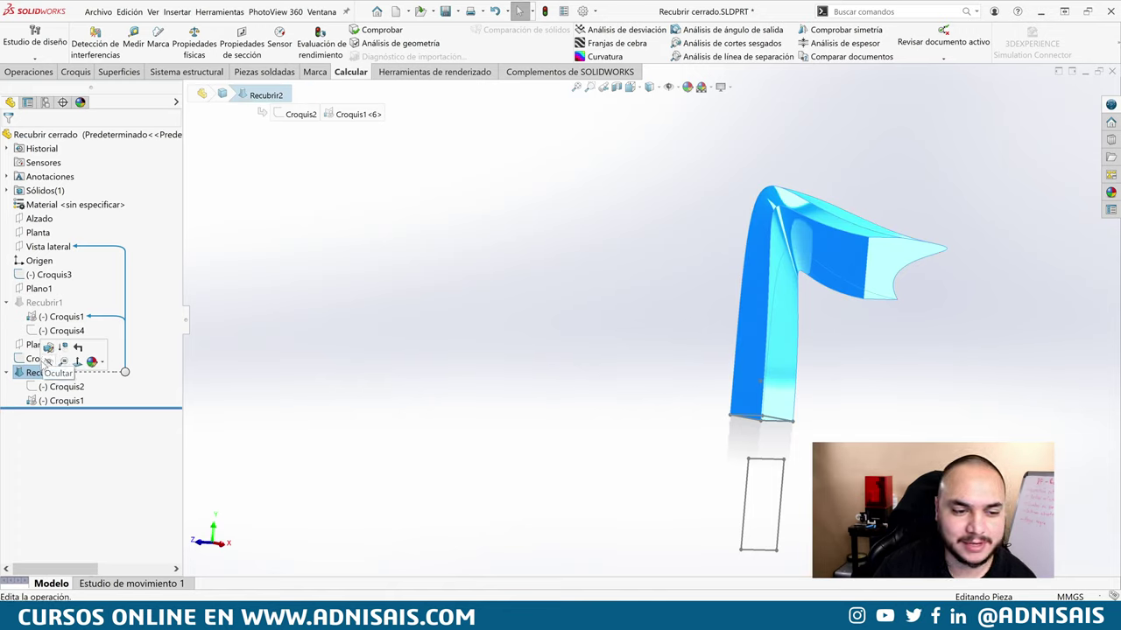
- Pull a Croquis2 spline point inward, rebuild, and dismiss the resulting loft error
{"action": "left_click", "coordinate": [59, 386]}
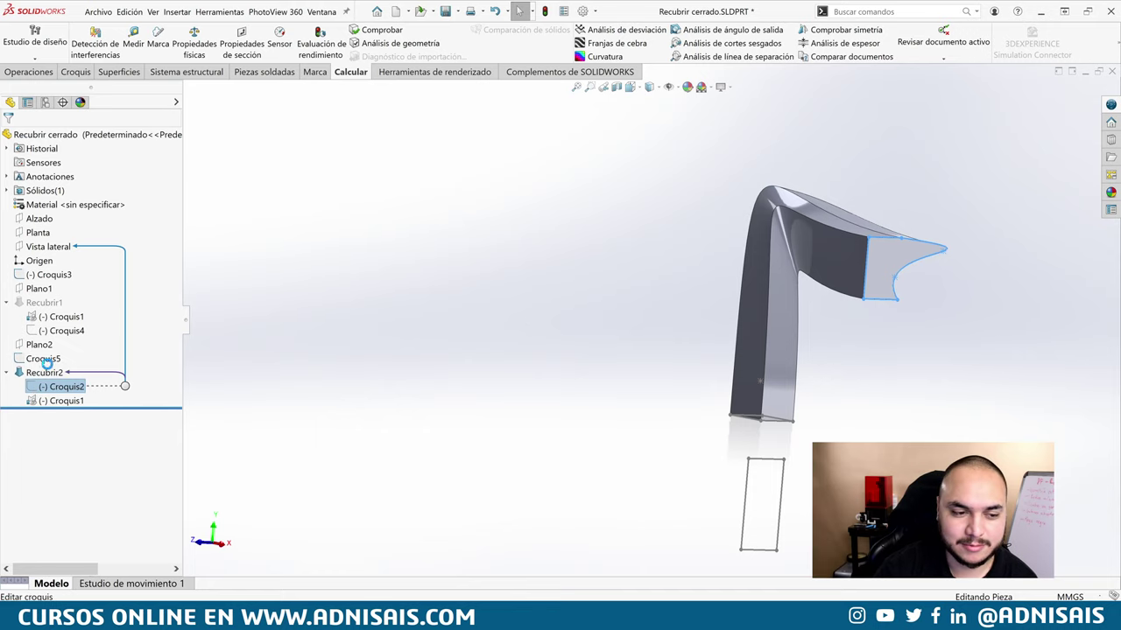
{"action": "left_click", "coordinate": [42, 364]}
{"action": "left_click_drag", "start_coordinate": [894, 279], "coordinate": [871, 298]}
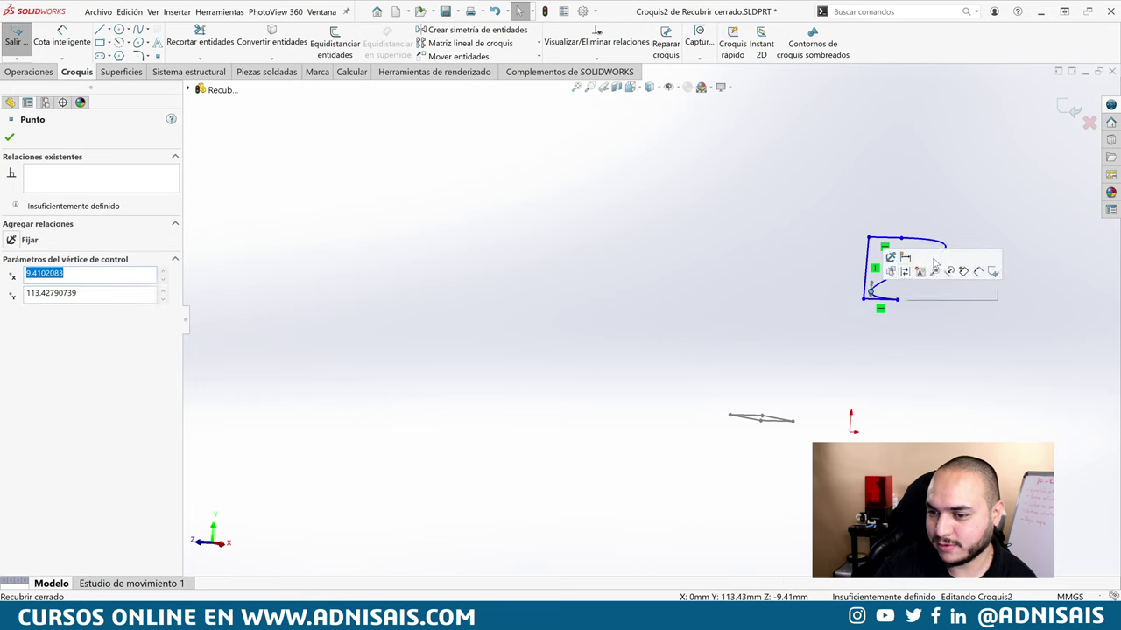
{"action": "left_click", "coordinate": [1069, 109]}
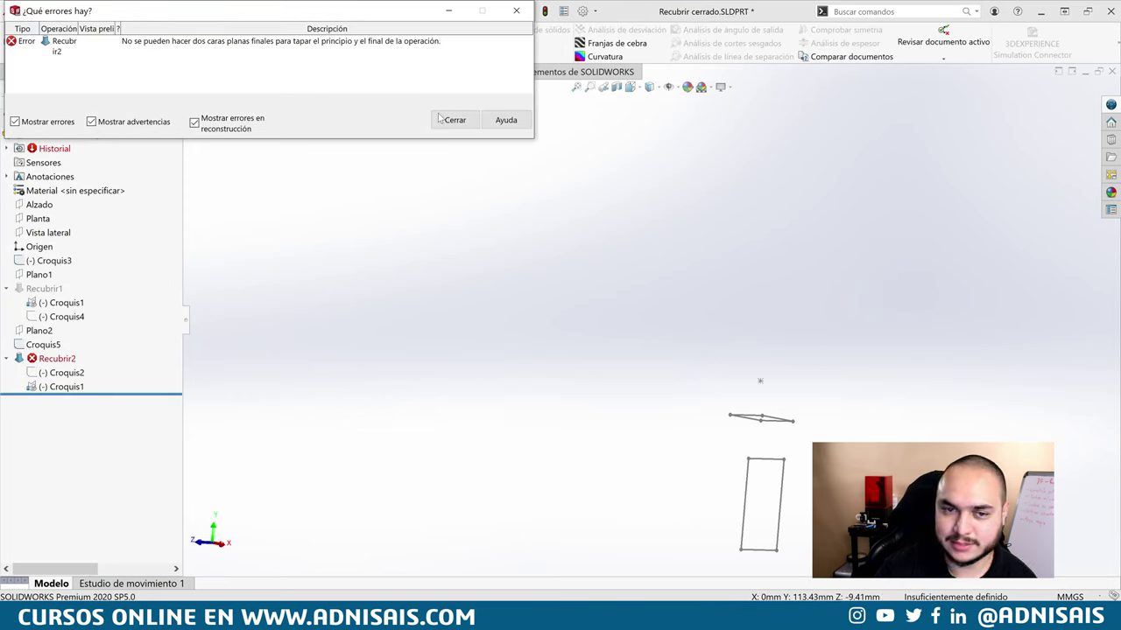
{"action": "left_click", "coordinate": [454, 120]}
- Open the failing Recubrir2 loft's definition for editing
{"action": "left_click", "coordinate": [61, 372]}
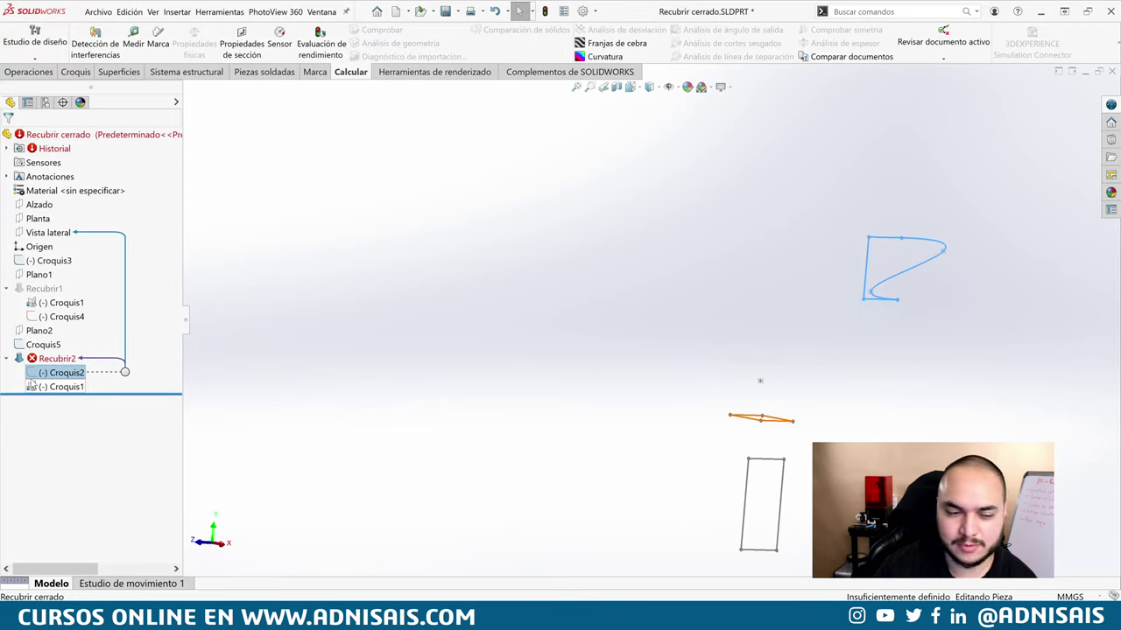
{"action": "left_click", "coordinate": [57, 358]}
{"action": "left_click", "coordinate": [54, 341]}
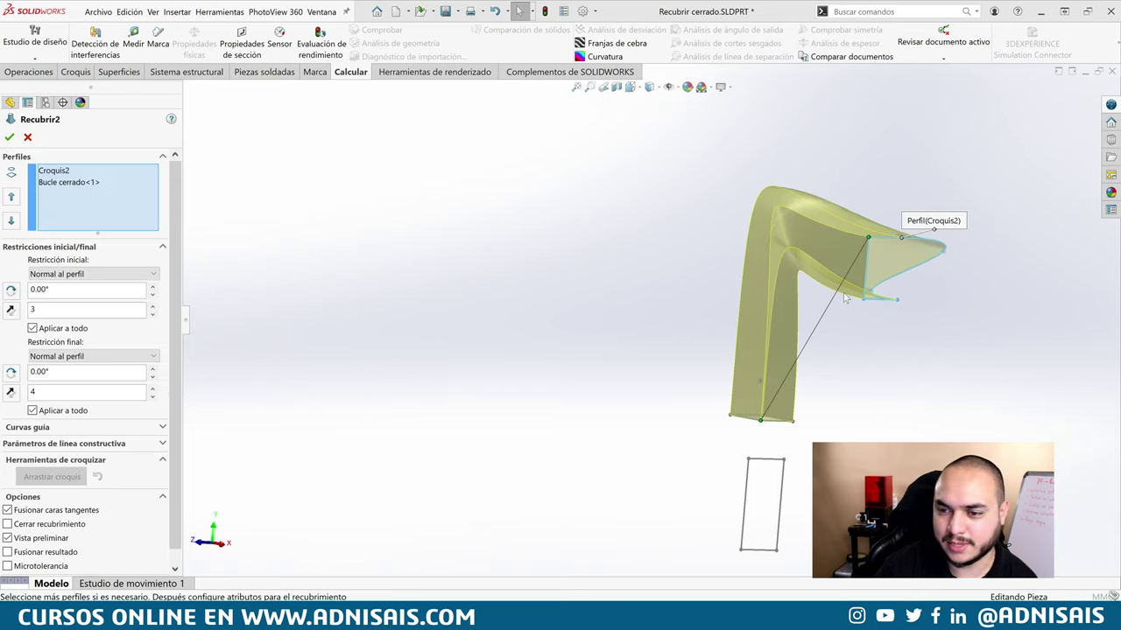
- Reduce Recubrir2's start tangent length from 3 to 2, accept it, and orbit the curved result
{"action": "mouse_move", "coordinate": [931, 290]}
{"action": "middle_mouse_down"}
{"action": "mouse_move", "coordinate": [798, 302]}
{"action": "mouse_move", "coordinate": [717, 242]}
{"action": "mouse_move", "coordinate": [798, 296]}
{"action": "mouse_move", "coordinate": [770, 429]}
{"action": "mouse_move", "coordinate": [782, 462]}
{"action": "mouse_move", "coordinate": [708, 375]}
{"action": "mouse_move", "coordinate": [797, 331]}
{"action": "mouse_move", "coordinate": [826, 297]}
{"action": "mouse_move", "coordinate": [343, 260]}
{"action": "middle_mouse_up"}
{"action": "scroll", "coordinate": [716, 242], "scroll_direction": "down", "scroll_amount": 3}
{"action": "scroll", "coordinate": [716, 241], "scroll_direction": "down", "scroll_amount": 2}
{"action": "scroll", "coordinate": [798, 296], "scroll_direction": "down", "scroll_amount": 3}
{"action": "scroll", "coordinate": [494, 280], "scroll_direction": "up", "scroll_amount": 1}
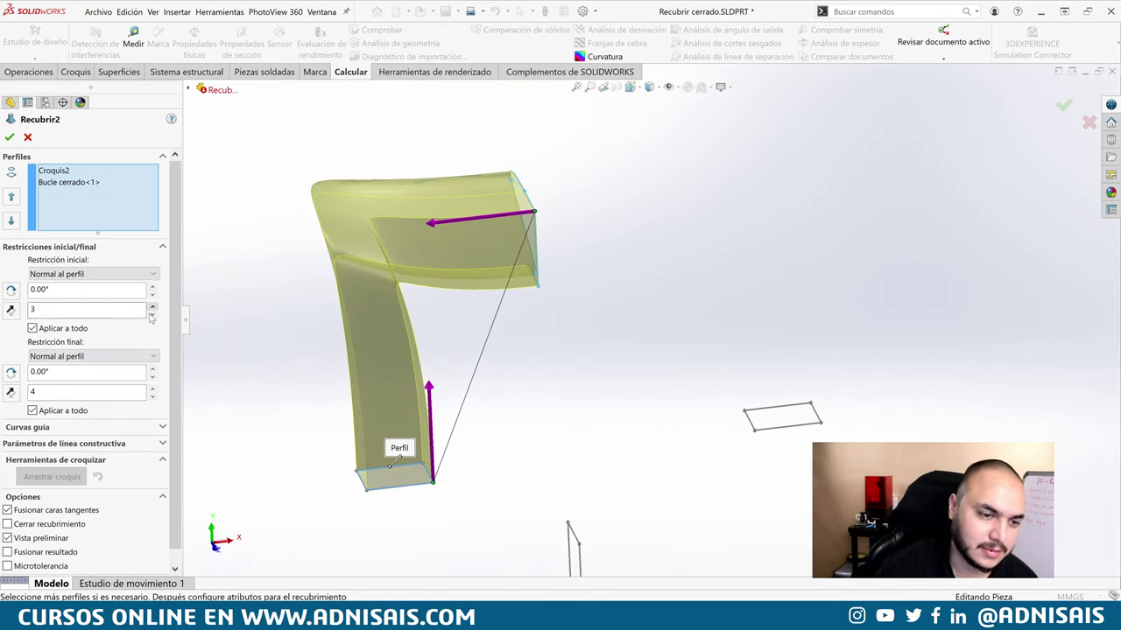
{"action": "left_click", "coordinate": [153, 313]}
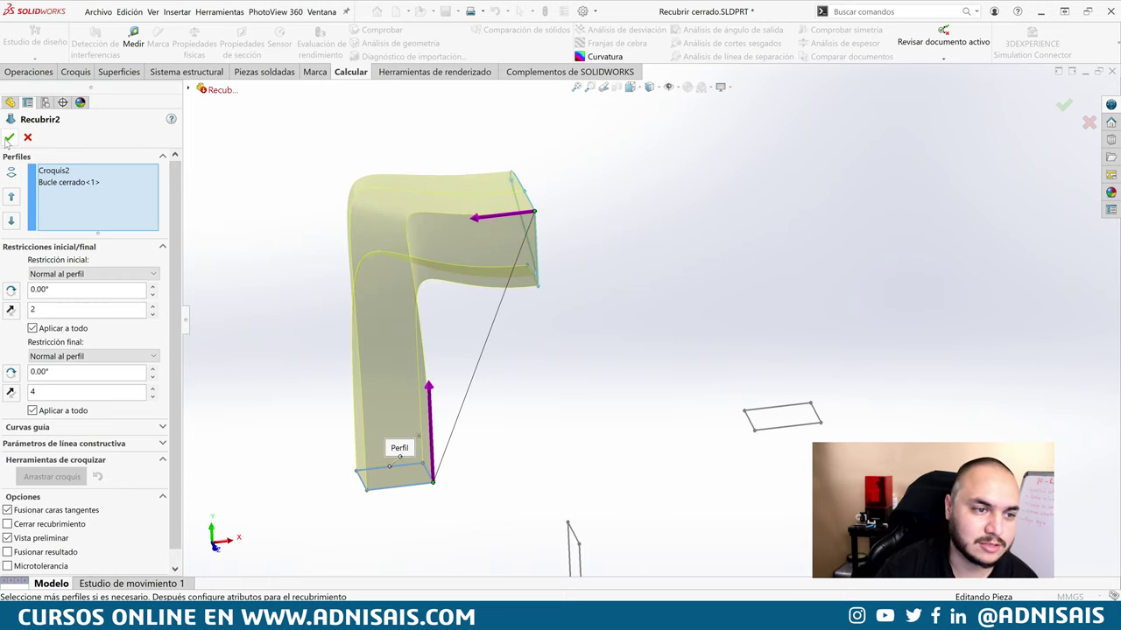
{"action": "left_click", "coordinate": [9, 138]}
{"action": "mouse_move", "coordinate": [455, 342]}
{"action": "middle_mouse_down"}
{"action": "mouse_move", "coordinate": [640, 379]}
{"action": "mouse_move", "coordinate": [647, 348]}
{"action": "mouse_move", "coordinate": [675, 368]}
{"action": "middle_mouse_up"}
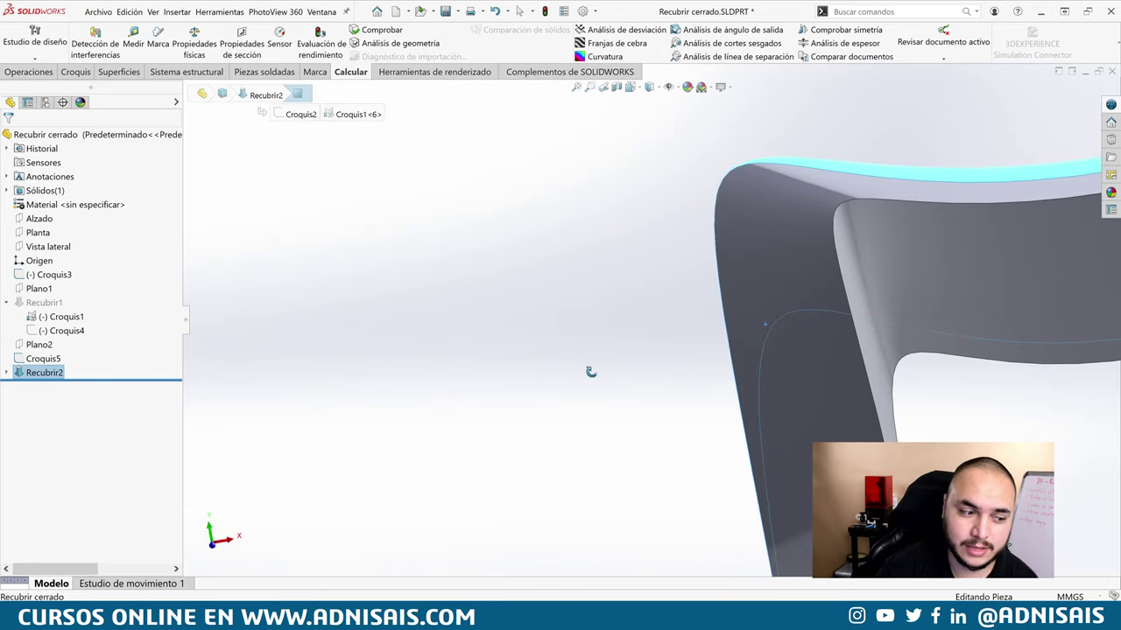
{"action": "scroll", "coordinate": [836, 342], "scroll_direction": "up", "scroll_amount": 3}
{"action": "mouse_move", "coordinate": [836, 342]}
{"action": "middle_mouse_down"}
{"action": "mouse_move", "coordinate": [724, 392]}
{"action": "mouse_move", "coordinate": [718, 420]}
{"action": "middle_mouse_up"}
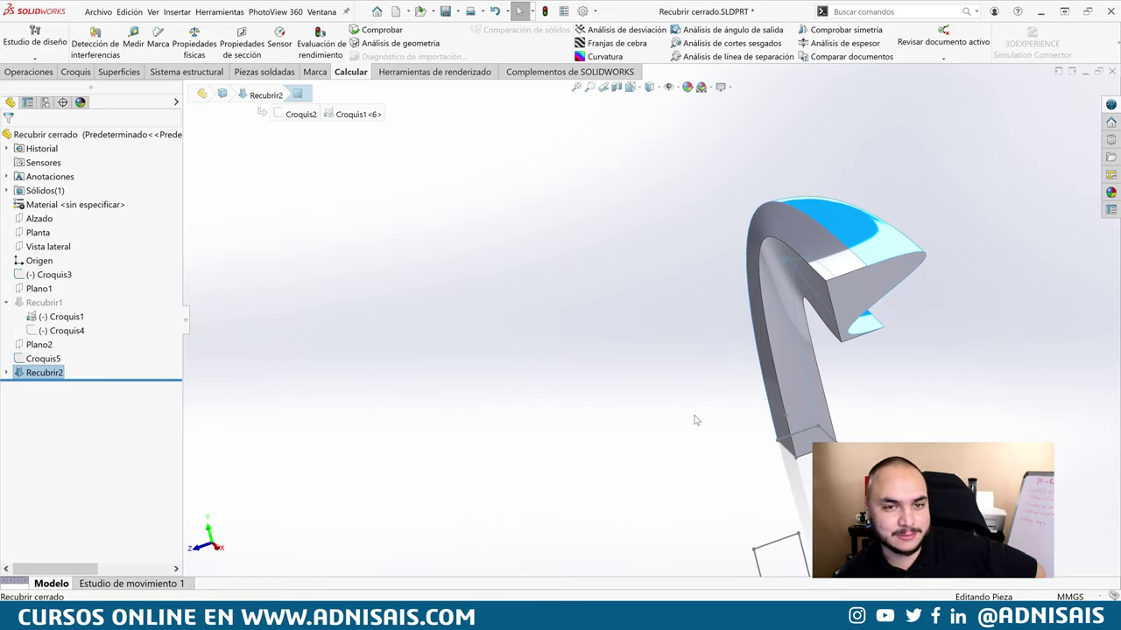
- Save, switch to Defroster Vent.SLDPRT, and start a new Recubrir loft from the Operaciones tab
{"action": "key", "text": "ctrl+s"}
{"action": "key", "text": "ctrl+Tab"}
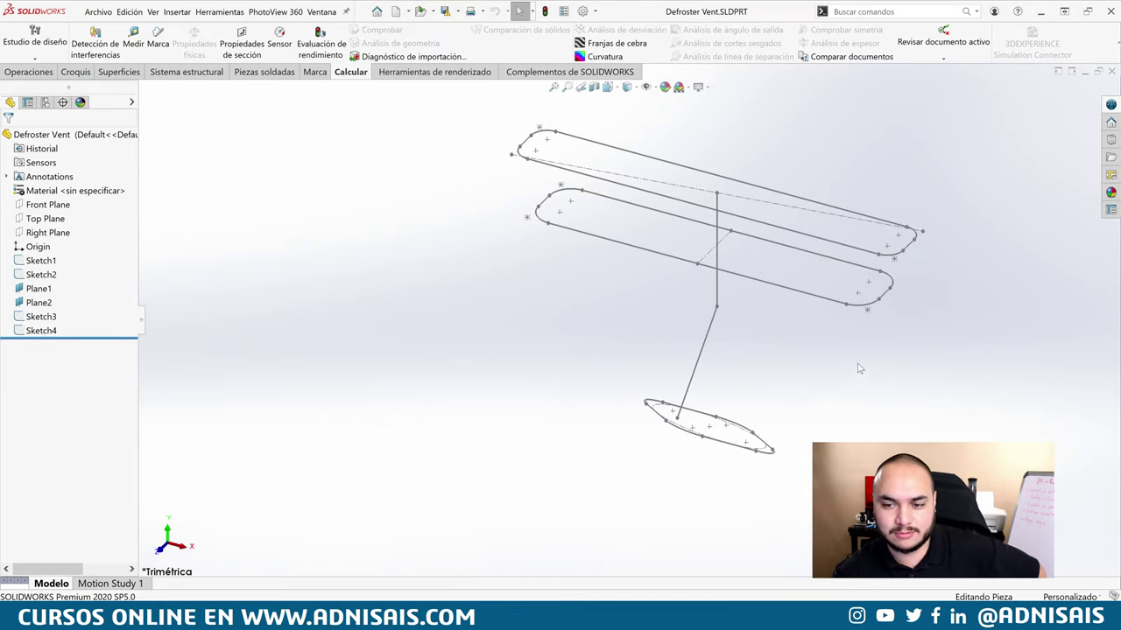
{"action": "middle_click_drag", "start_coordinate": [856, 368], "coordinate": [863, 242]}
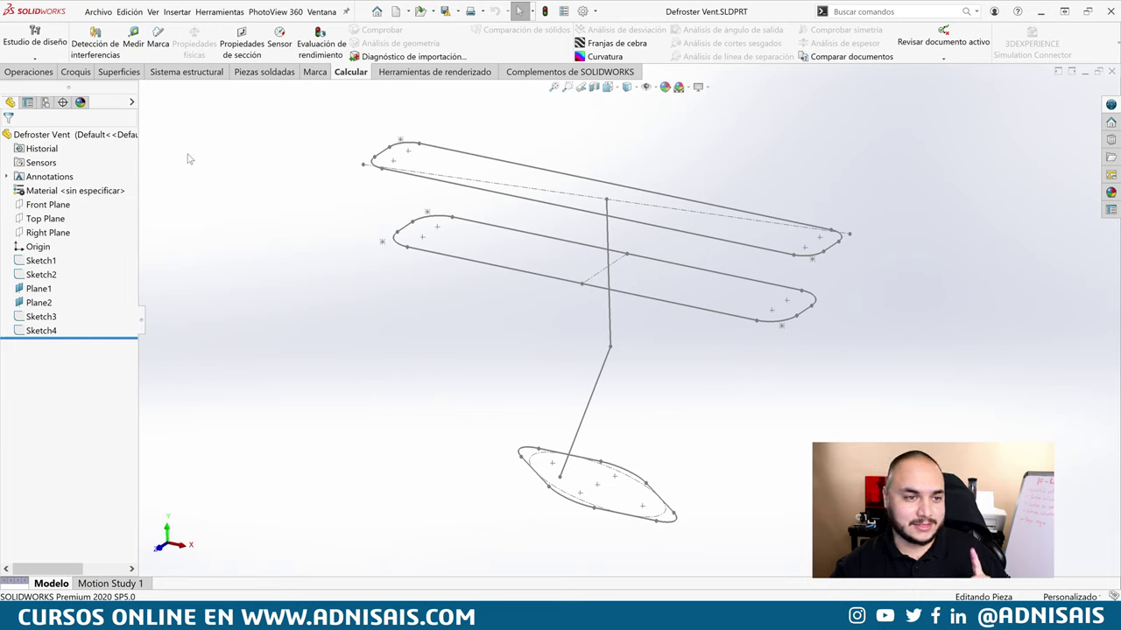
{"action": "left_click", "coordinate": [32, 72]}
{"action": "left_click", "coordinate": [129, 48]}
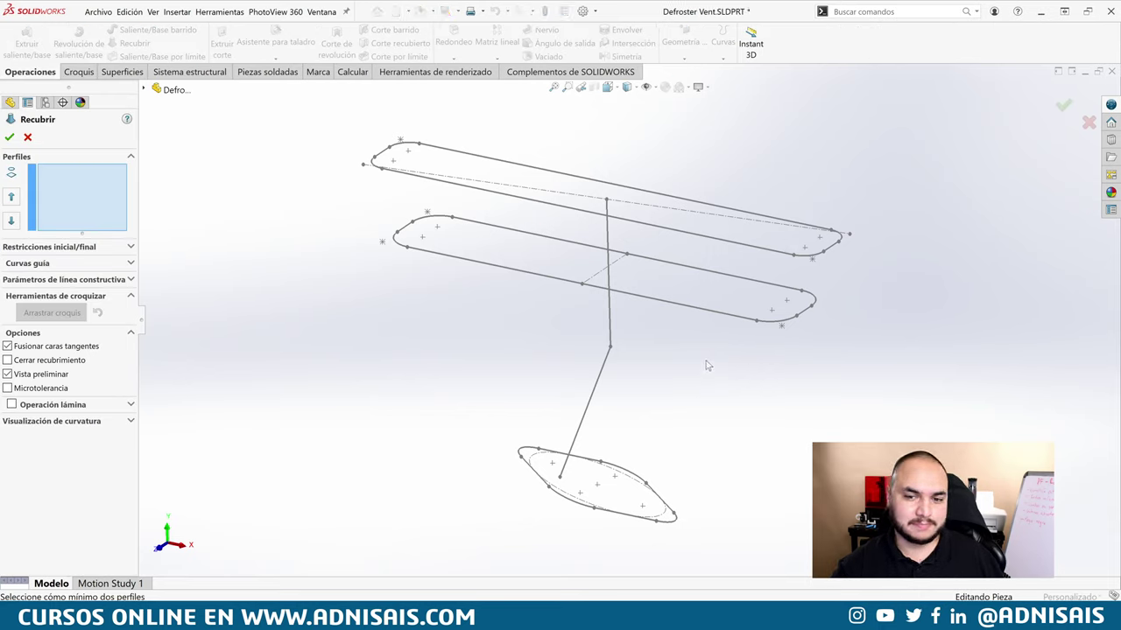
- Pick the top, middle and elliptical bottom profiles and set both end constraints to Normal al perfil
{"action": "left_click", "coordinate": [786, 258]}
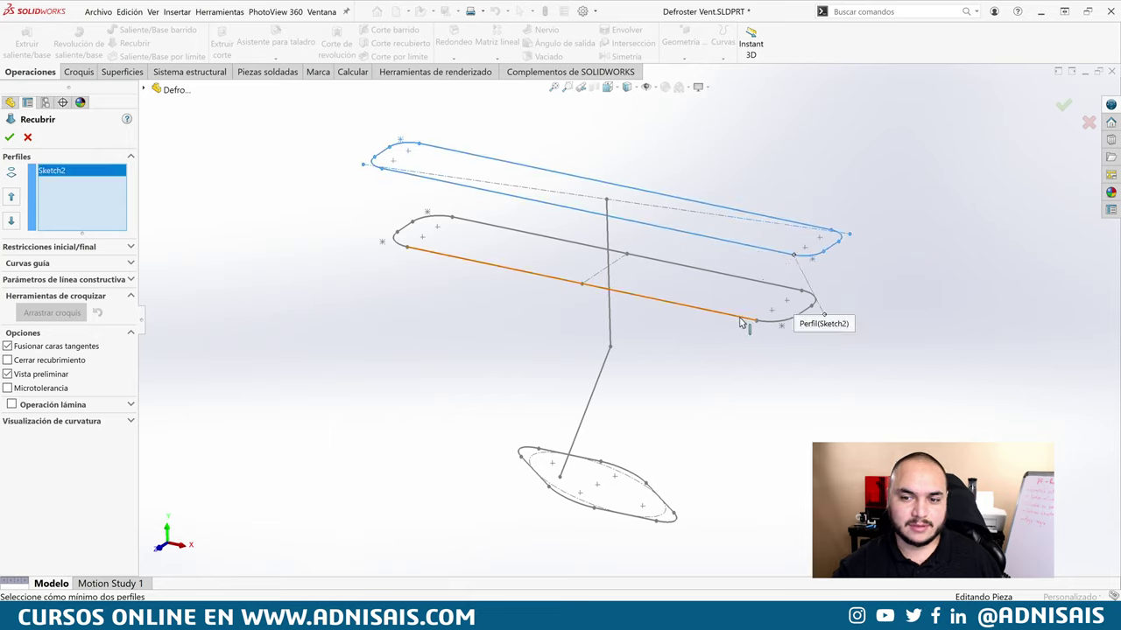
{"action": "left_click", "coordinate": [739, 320]}
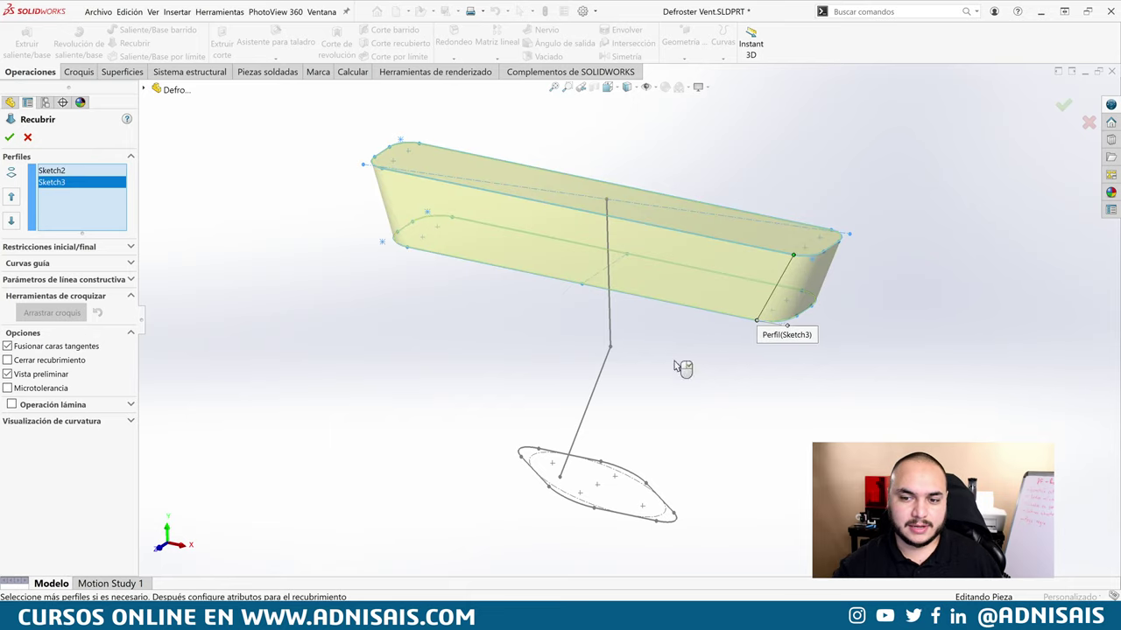
{"action": "left_click", "coordinate": [593, 464]}
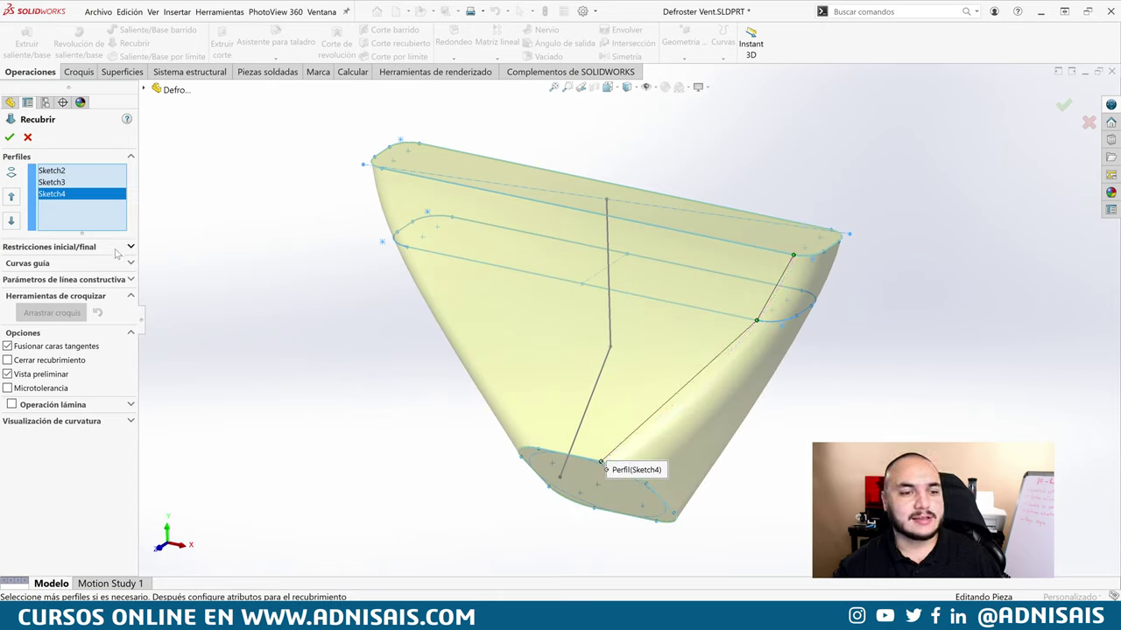
{"action": "left_click", "coordinate": [94, 248]}
{"action": "left_click", "coordinate": [73, 274]}
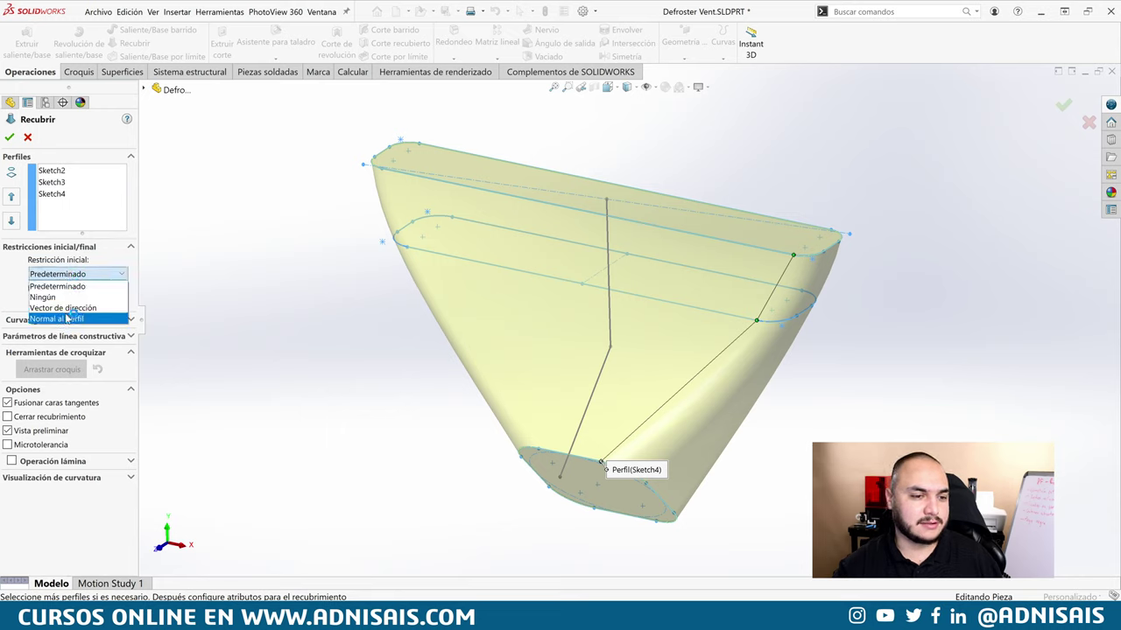
{"action": "left_click", "coordinate": [70, 319]}
{"action": "left_click", "coordinate": [95, 355]}
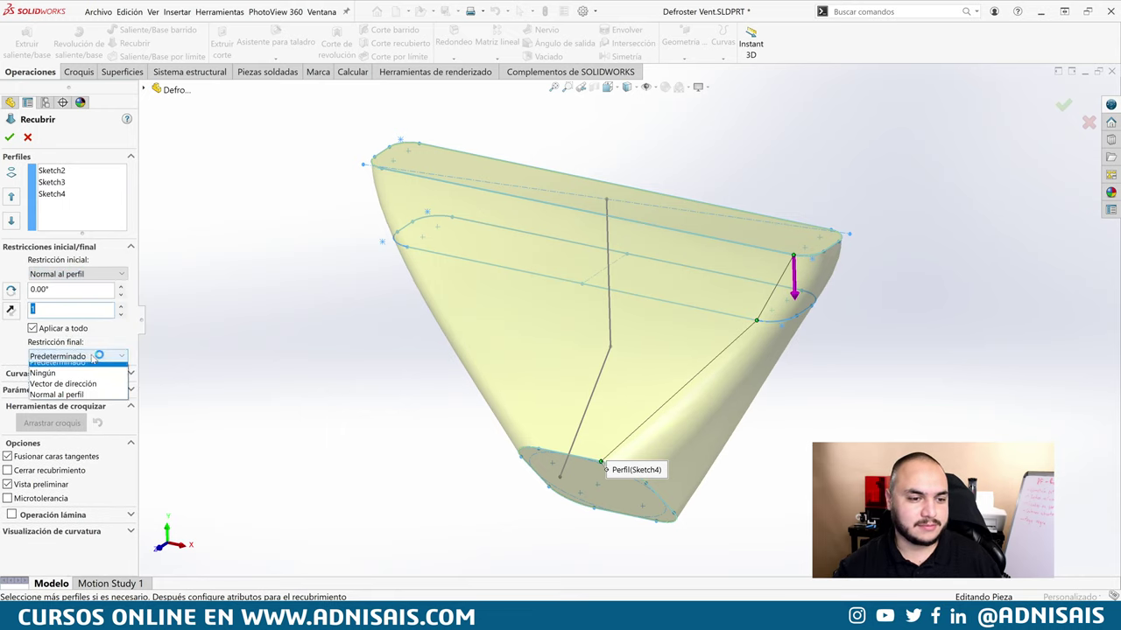
{"action": "left_click", "coordinate": [70, 392]}
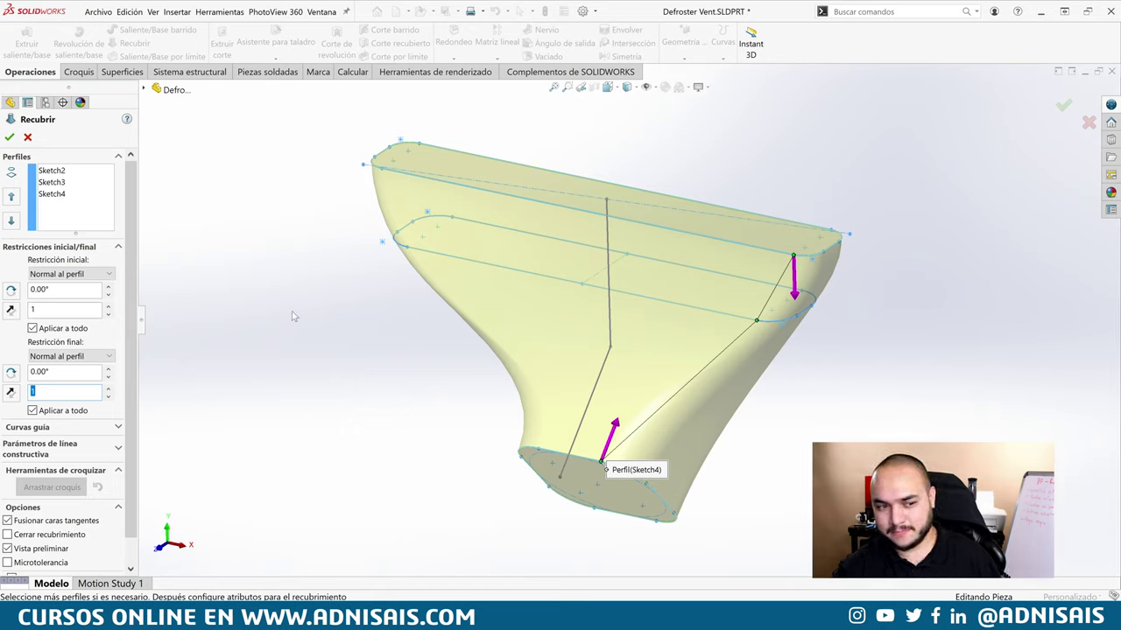
- Enable Operación lámina with a 0.090 in wall, keeping the original thickening direction
{"action": "scroll", "coordinate": [129, 267], "scroll_direction": "down", "scroll_amount": 1}
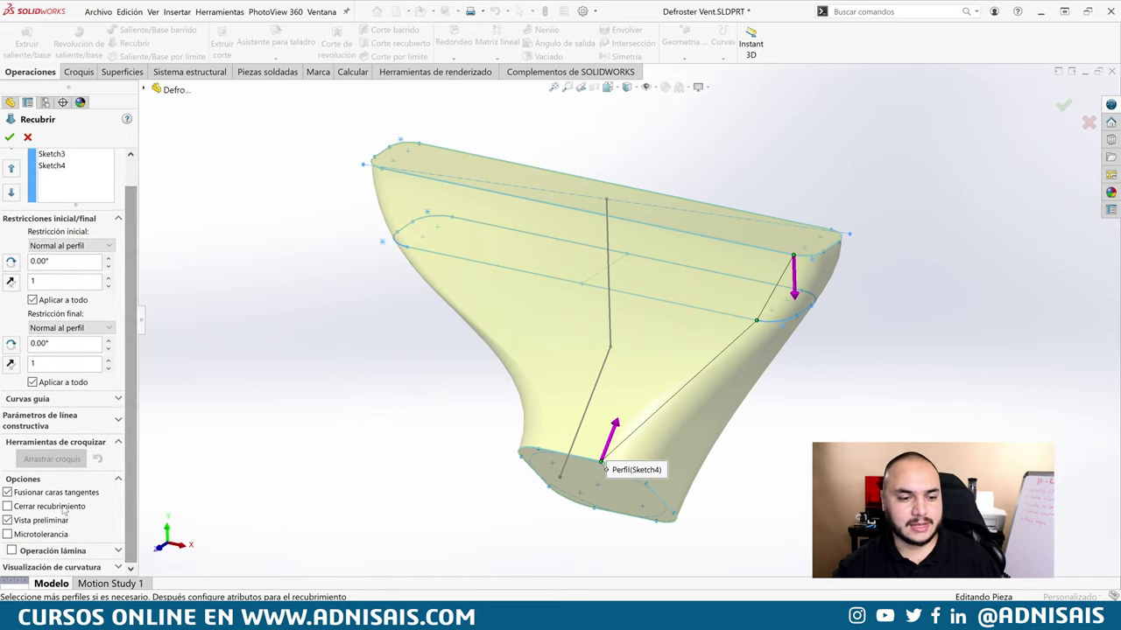
{"action": "left_click", "coordinate": [12, 550]}
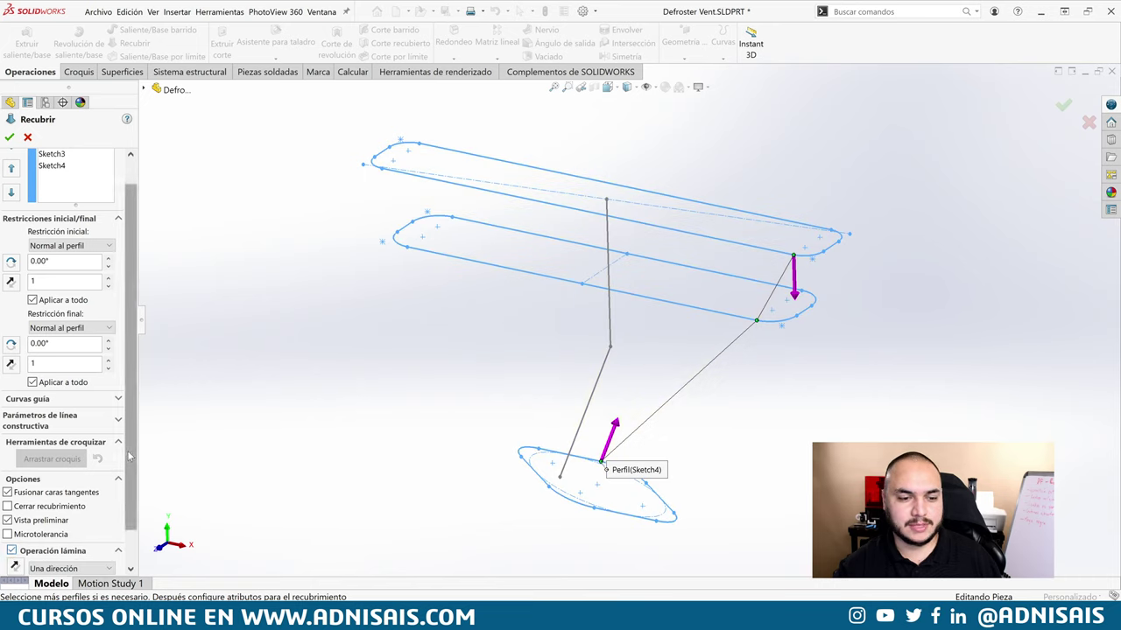
{"action": "scroll", "coordinate": [70, 526], "scroll_direction": "down", "scroll_amount": 2}
{"action": "double_click", "coordinate": [56, 544]}
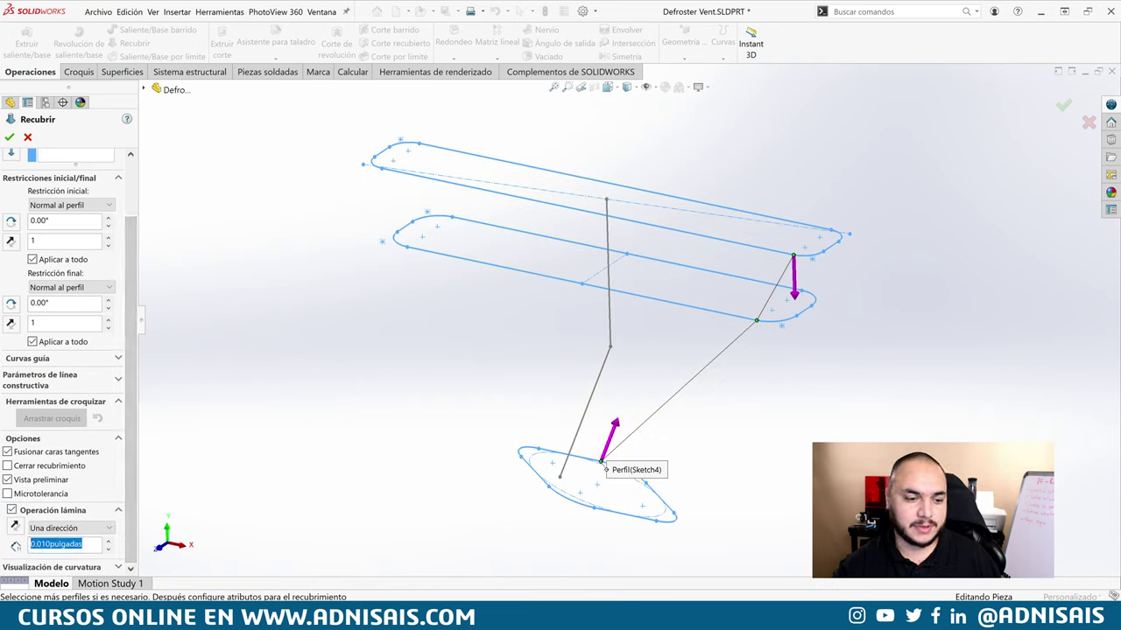
{"action": "type", "text": ".0"}
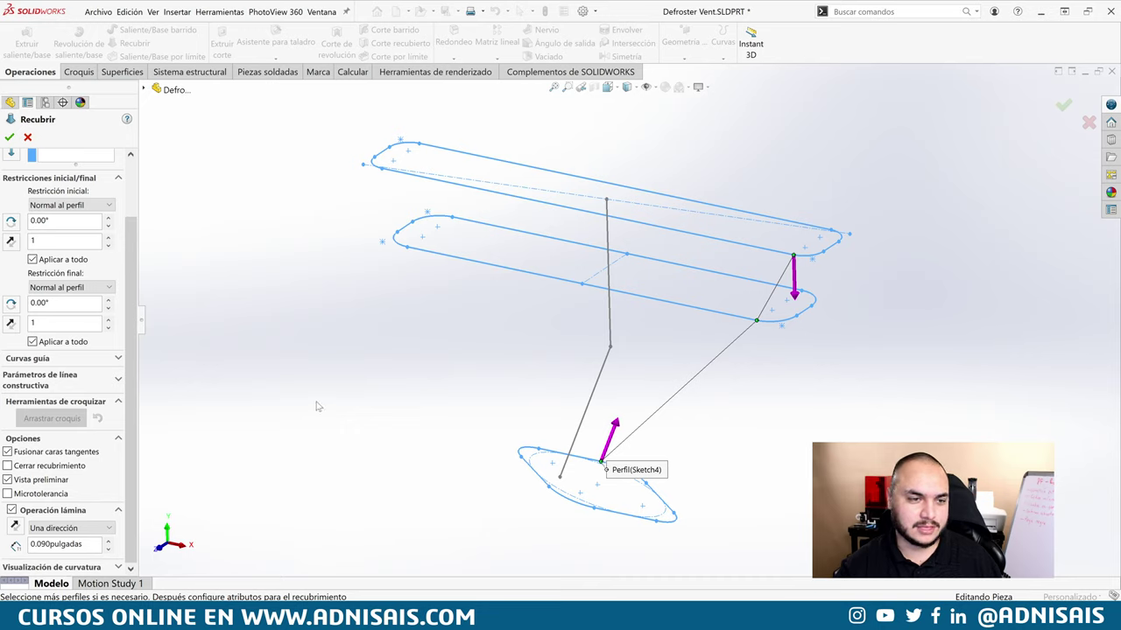
{"action": "left_click", "coordinate": [15, 527]}
{"action": "left_click", "coordinate": [15, 528]}
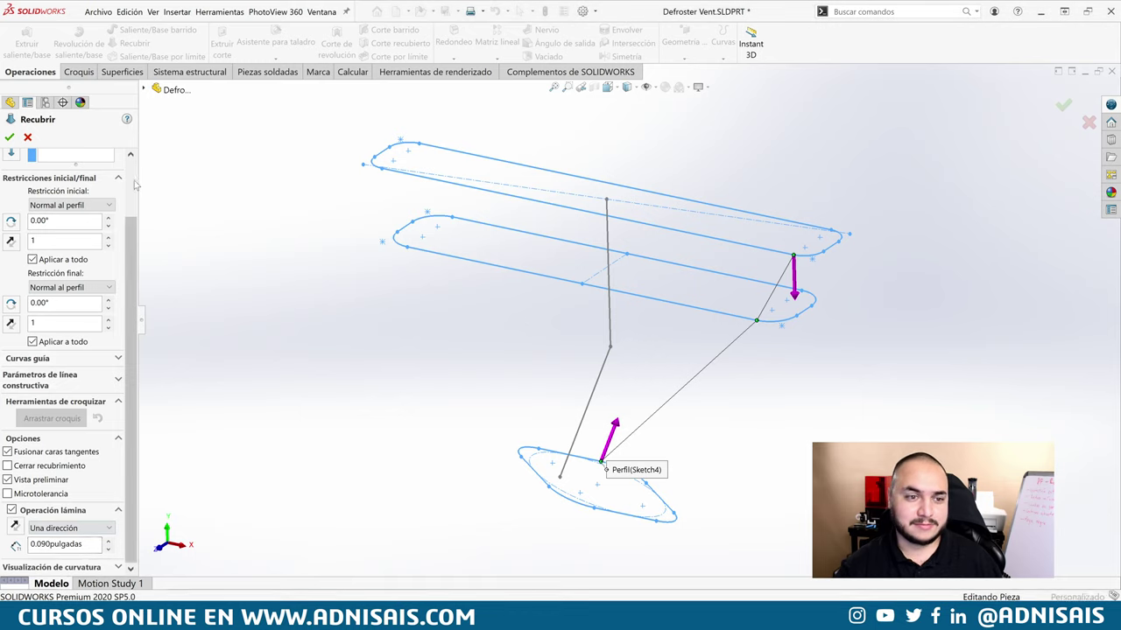
{"action": "scroll", "coordinate": [77, 193], "scroll_direction": "up", "scroll_amount": 2}
- Clear the loft's profile list and reselect the top, middle and bottom ellipse sketches
{"action": "right_click", "coordinate": [81, 196]}
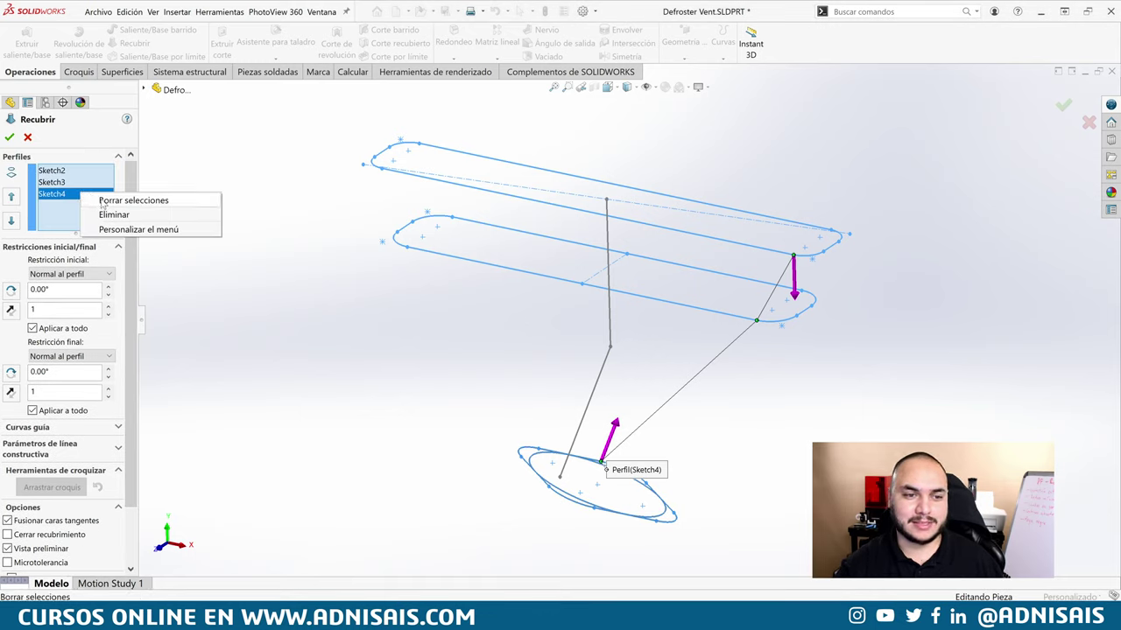
{"action": "left_click", "coordinate": [114, 200]}
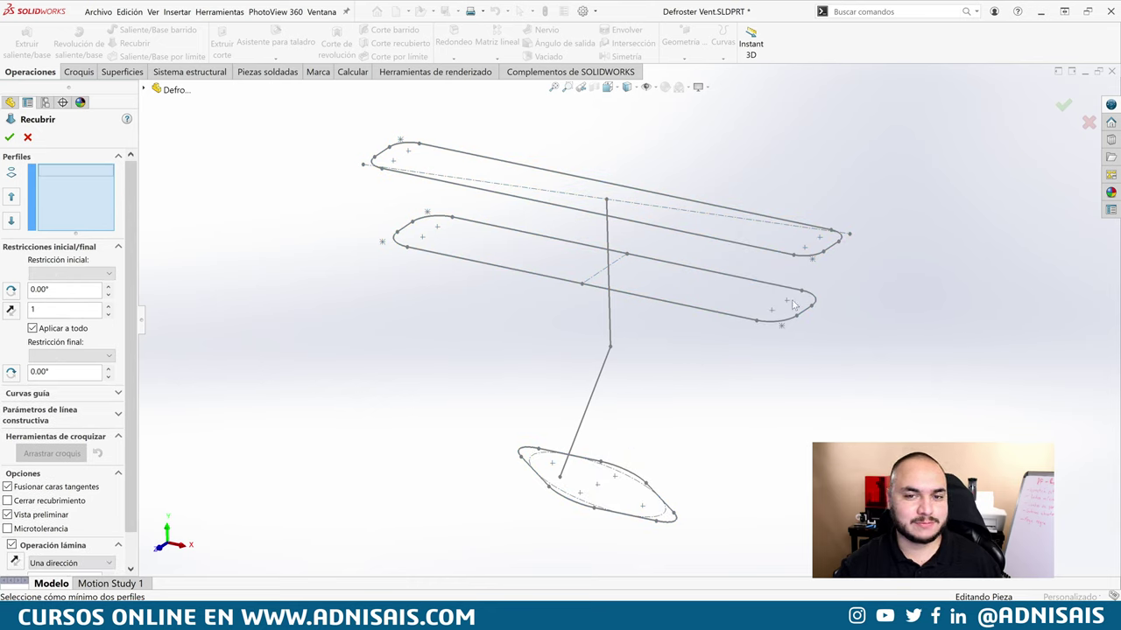
{"action": "left_click", "coordinate": [825, 252]}
{"action": "left_click", "coordinate": [796, 317]}
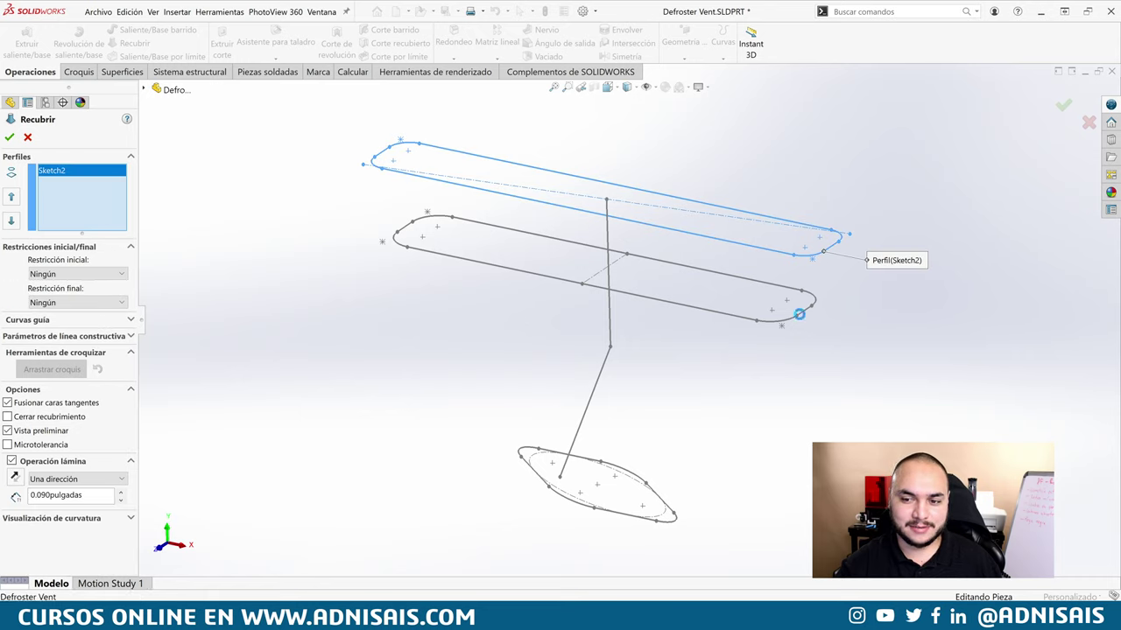
{"action": "left_click", "coordinate": [651, 493]}
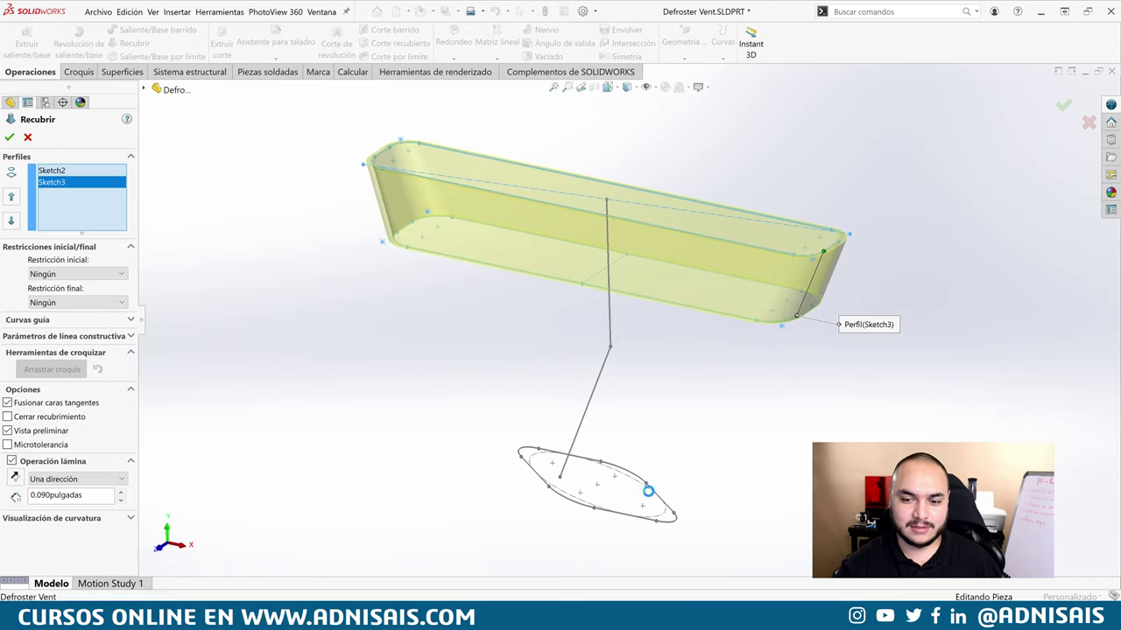
- Set start and end constraints to Normal al perfil and accept the thin-walled loft Recubrir-Lámina2
{"action": "left_click", "coordinate": [57, 273]}
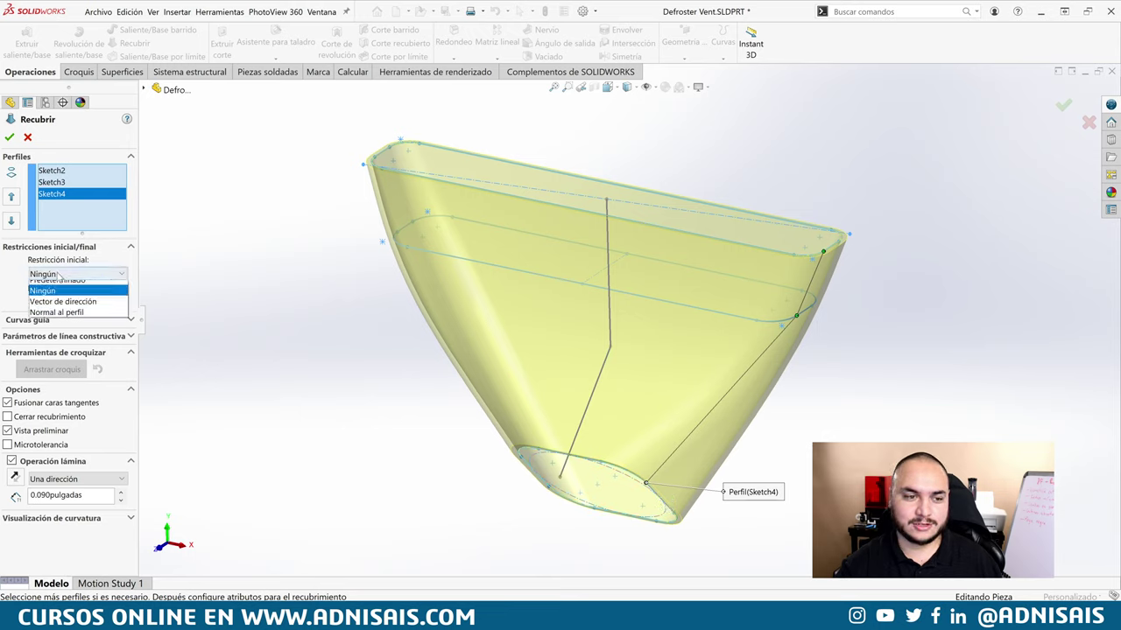
{"action": "left_click", "coordinate": [67, 319]}
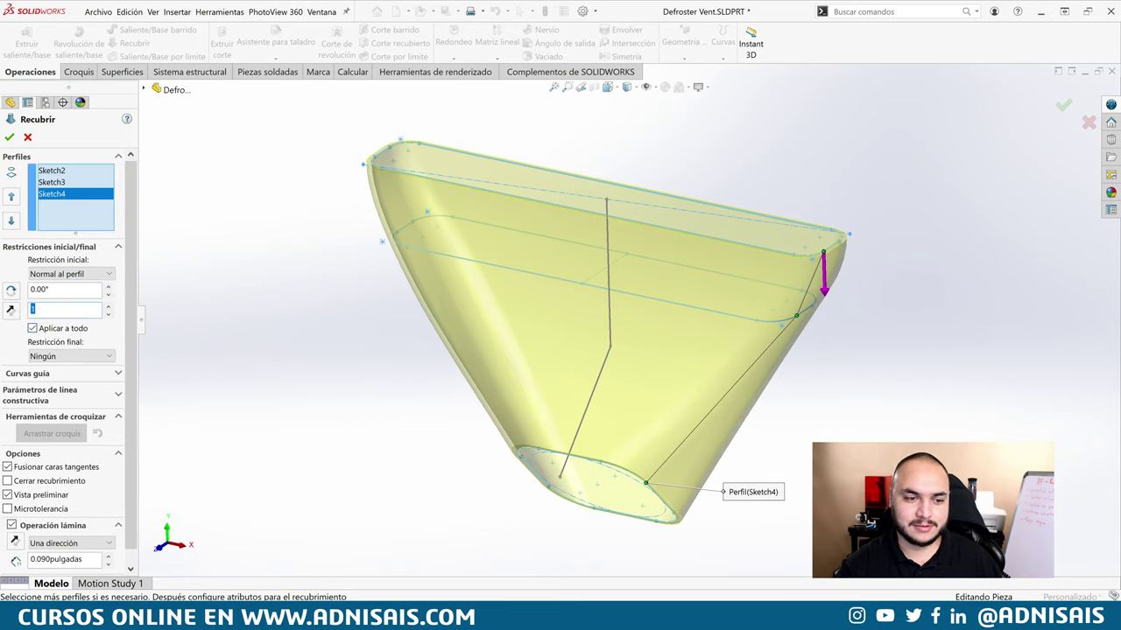
{"action": "left_click", "coordinate": [96, 359]}
{"action": "left_click", "coordinate": [65, 396]}
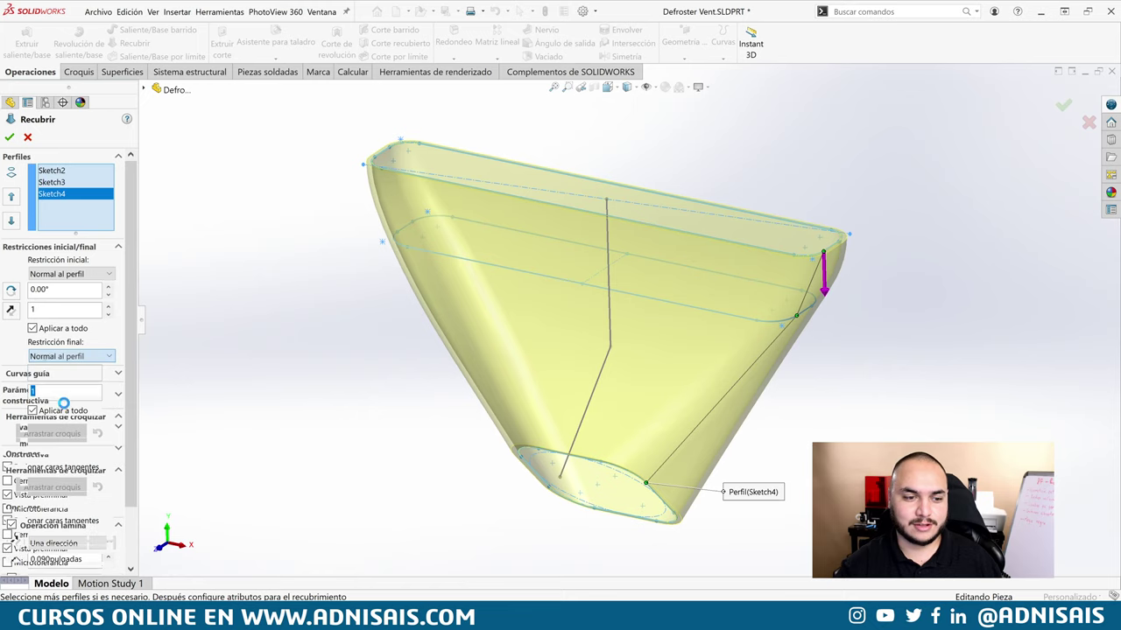
{"action": "scroll", "coordinate": [70, 438], "scroll_direction": "down", "scroll_amount": 2}
{"action": "left_click", "coordinate": [11, 509]}
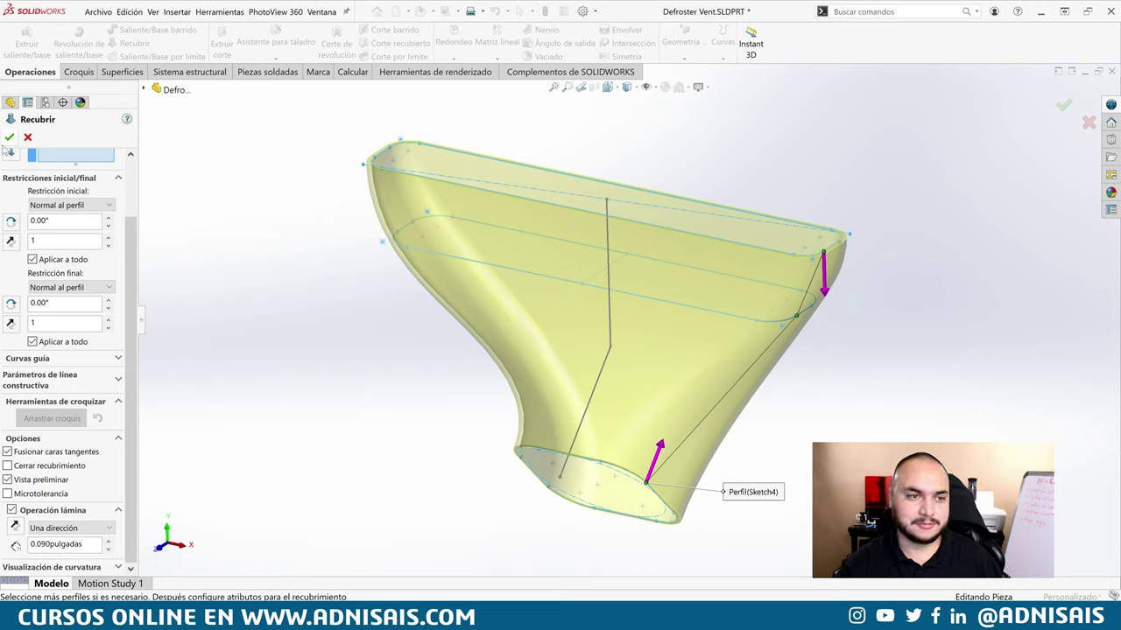
{"action": "key", "text": "Return"}
{"action": "middle_click_drag", "start_coordinate": [280, 225], "coordinate": [714, 336]}
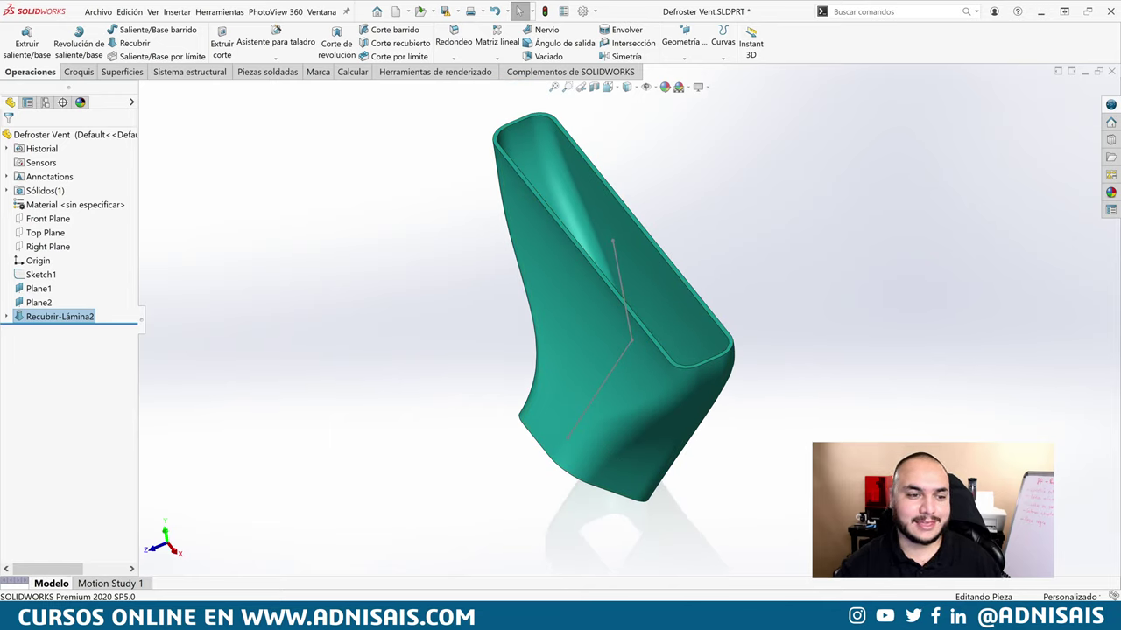
{"action": "left_click", "coordinate": [33, 318]}
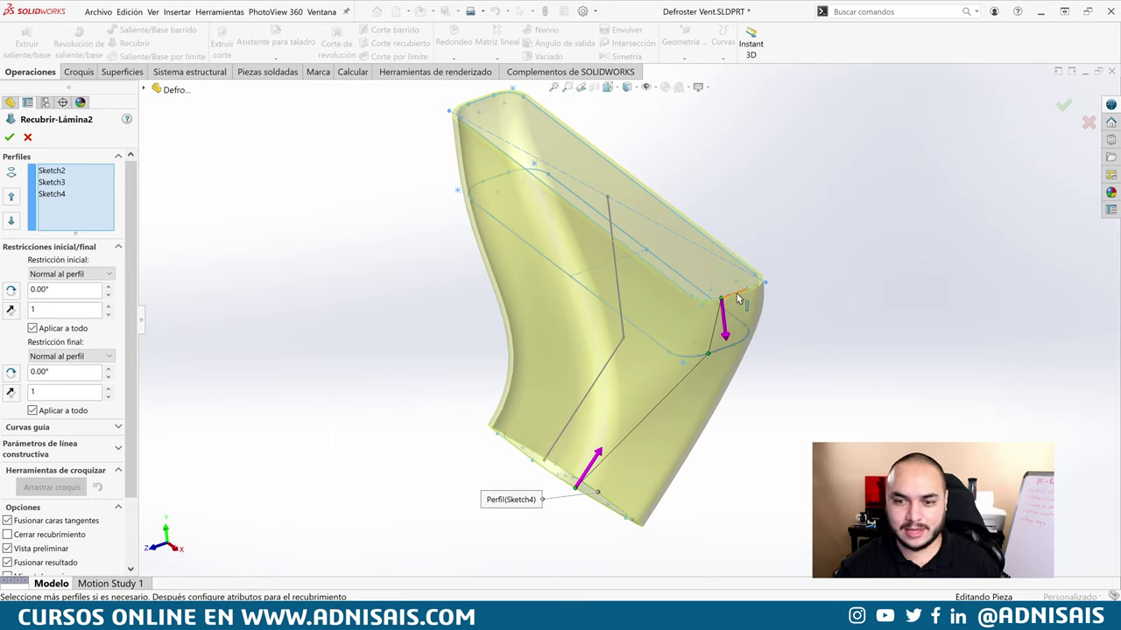
{"action": "right_click", "coordinate": [792, 257]}
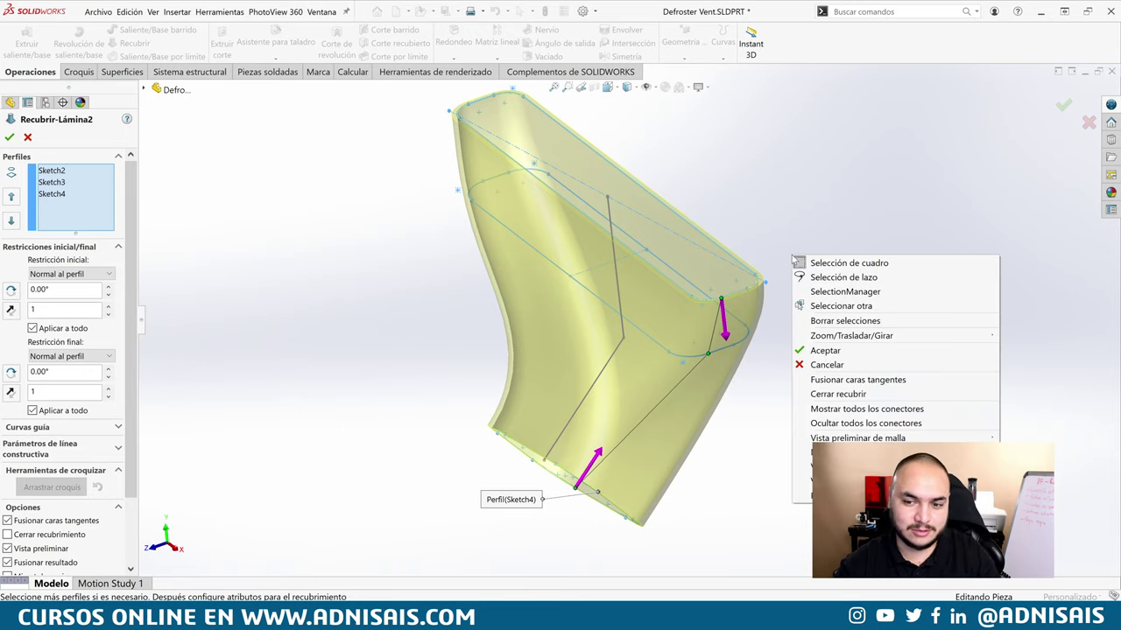
{"action": "left_click", "coordinate": [852, 412]}
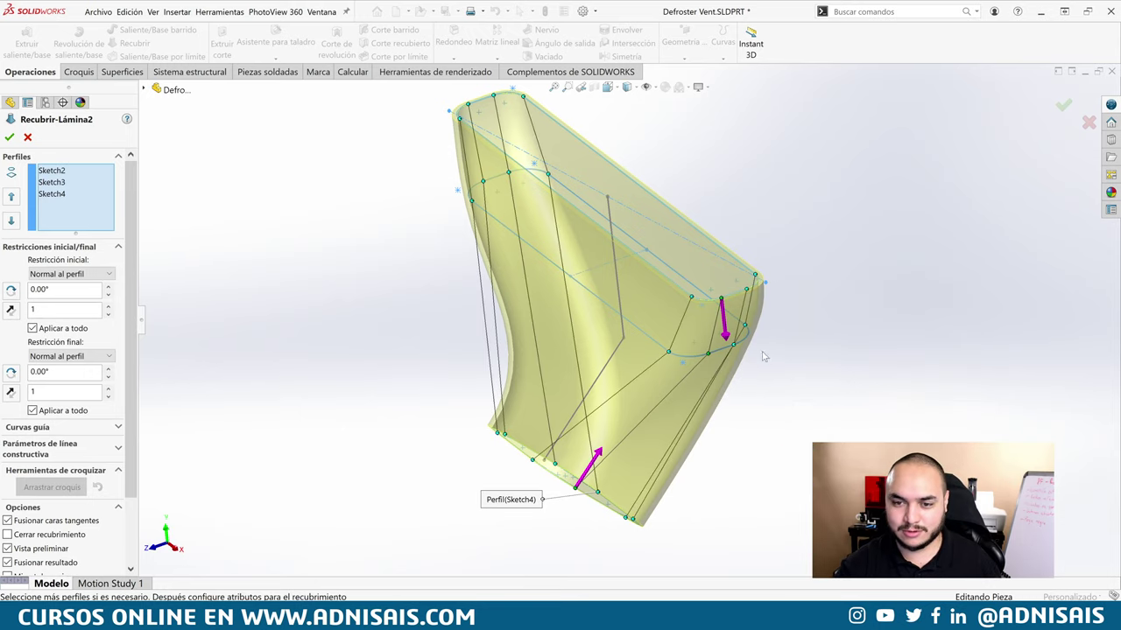
{"action": "mouse_move", "coordinate": [767, 354]}
{"action": "middle_mouse_down"}
{"action": "mouse_move", "coordinate": [821, 258]}
{"action": "mouse_move", "coordinate": [840, 255]}
{"action": "middle_mouse_up"}
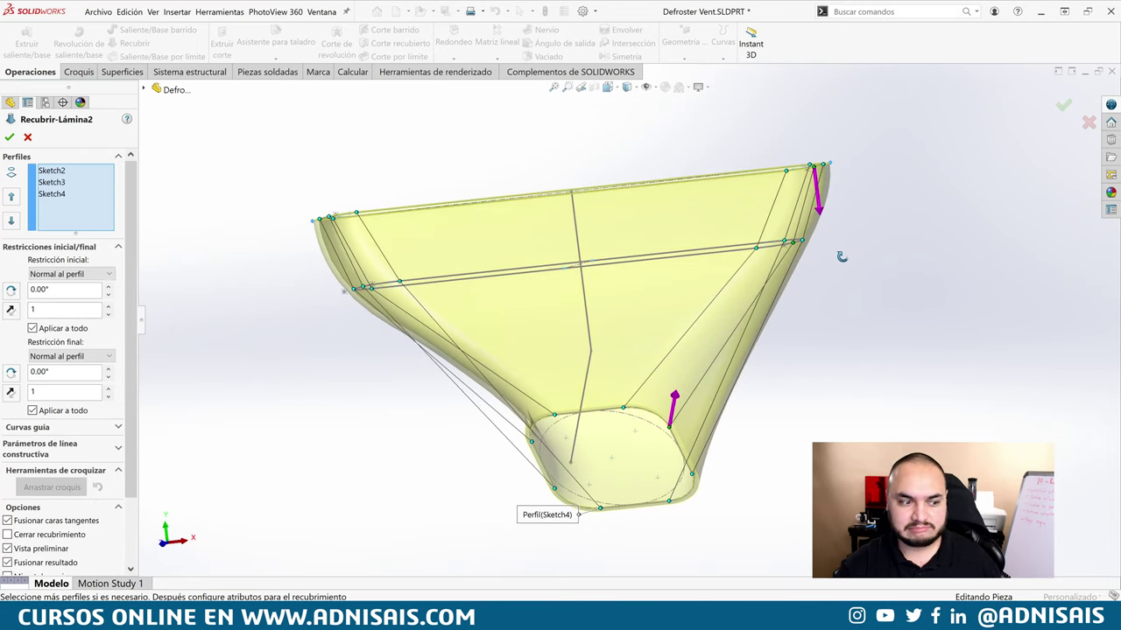
{"action": "mouse_move", "coordinate": [841, 256]}
{"action": "middle_mouse_down"}
{"action": "mouse_move", "coordinate": [800, 288]}
{"action": "mouse_move", "coordinate": [803, 302]}
{"action": "mouse_move", "coordinate": [755, 332]}
{"action": "mouse_move", "coordinate": [705, 301]}
{"action": "middle_mouse_up"}
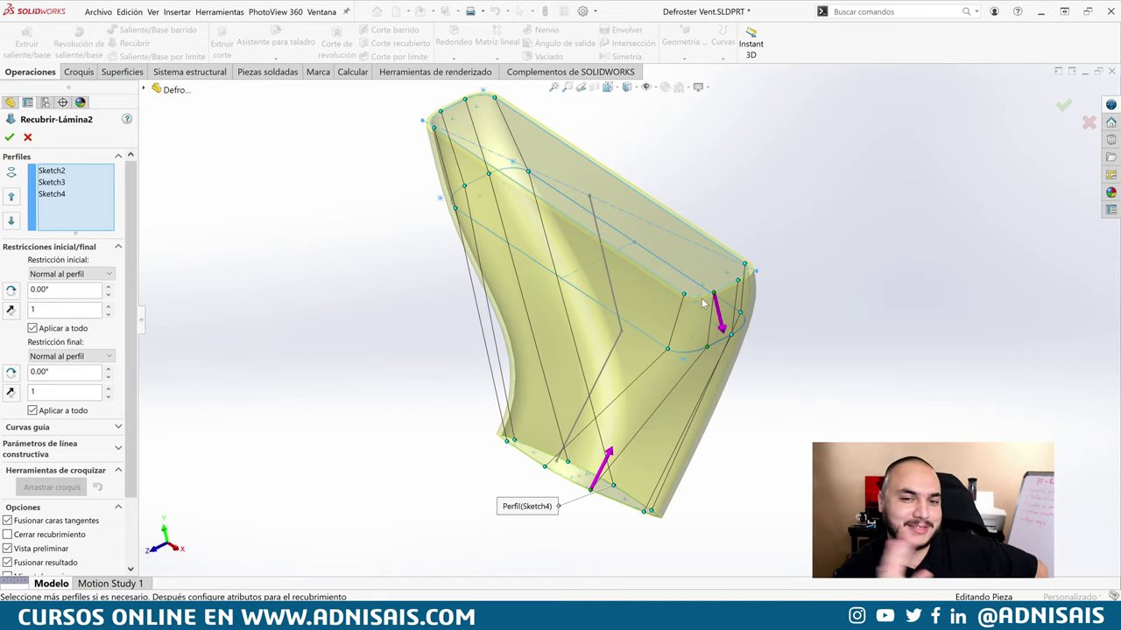
{"action": "key", "text": "Return"}
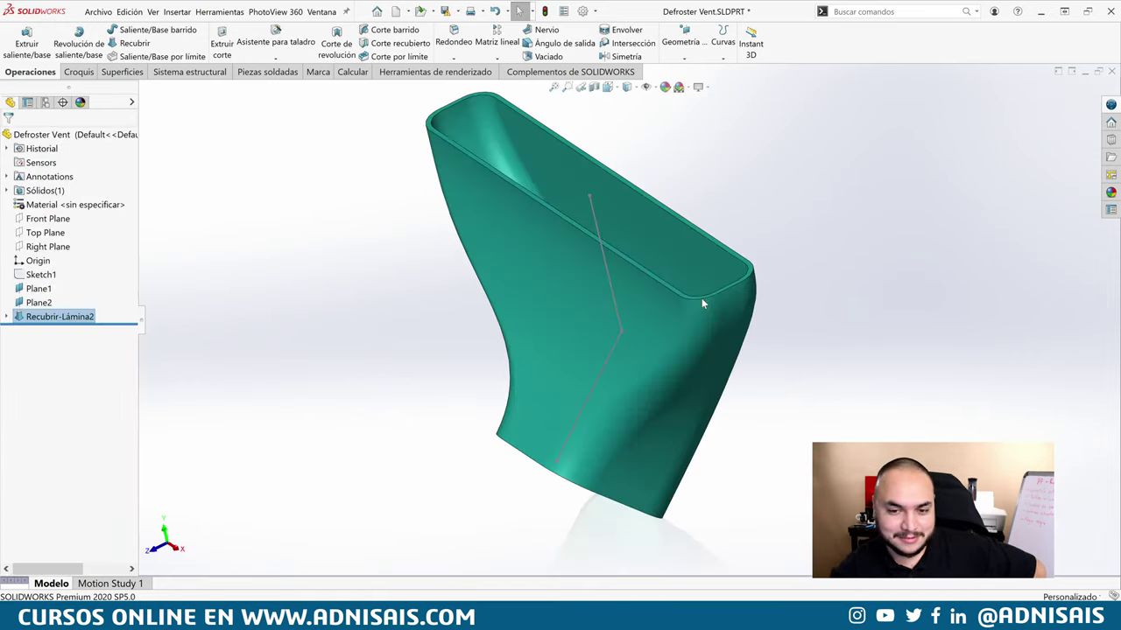